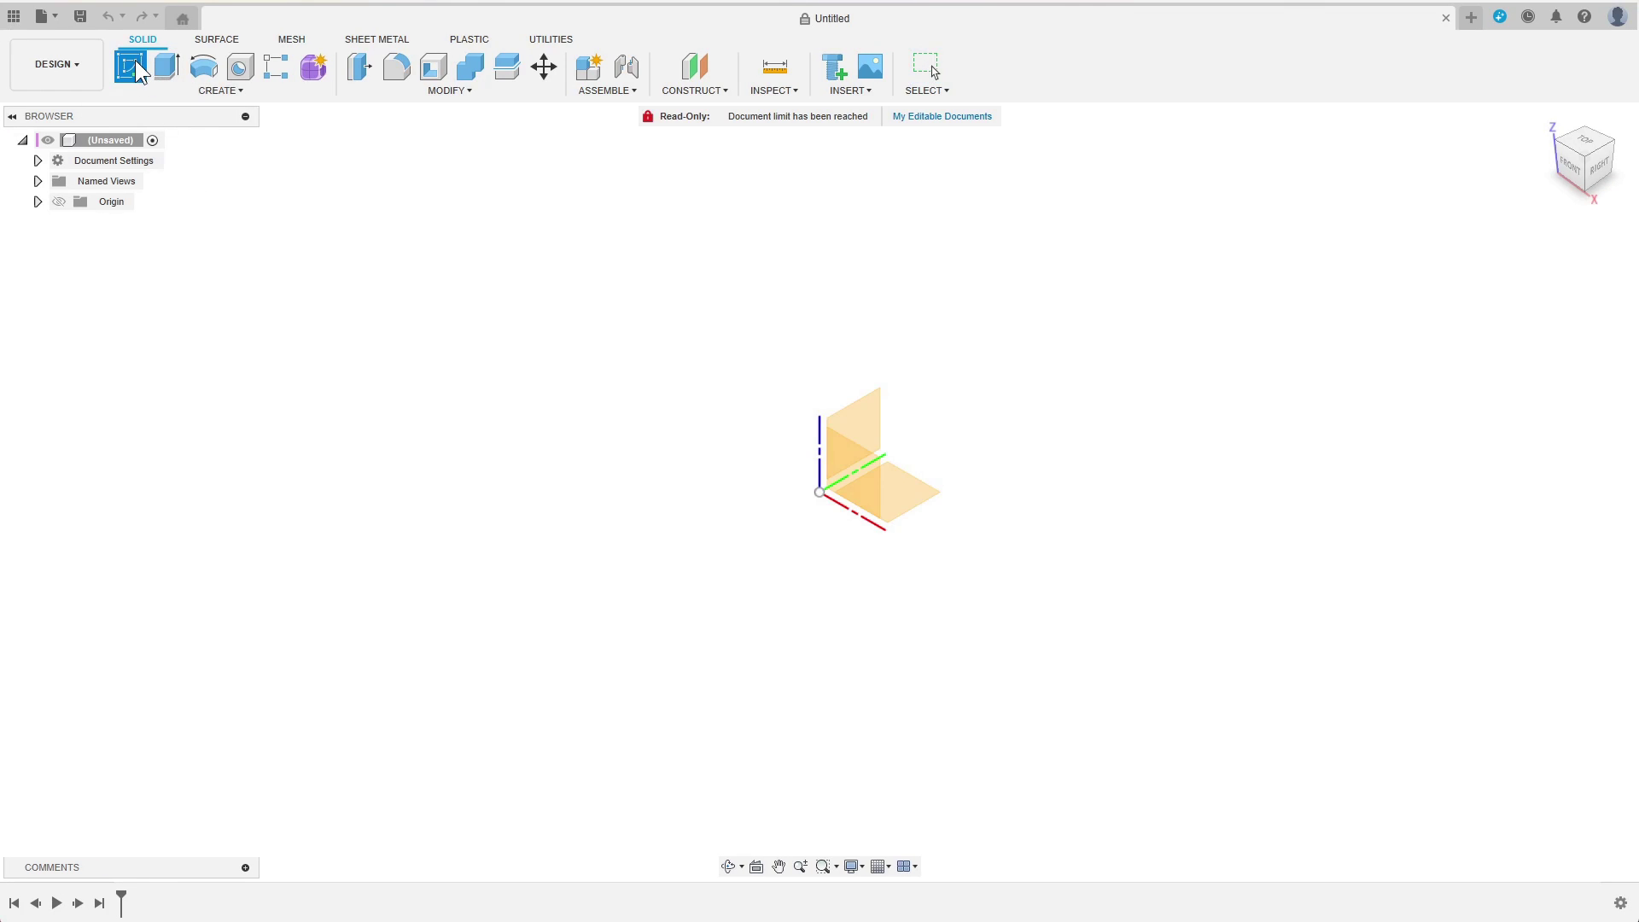
Step: Sketch two concentric circles of 20 mm and 80 mm diameter centred on the origin of the horizontal plane
{"action": "left_click", "coordinate": [929, 500]}
{"action": "key", "text": "c"}
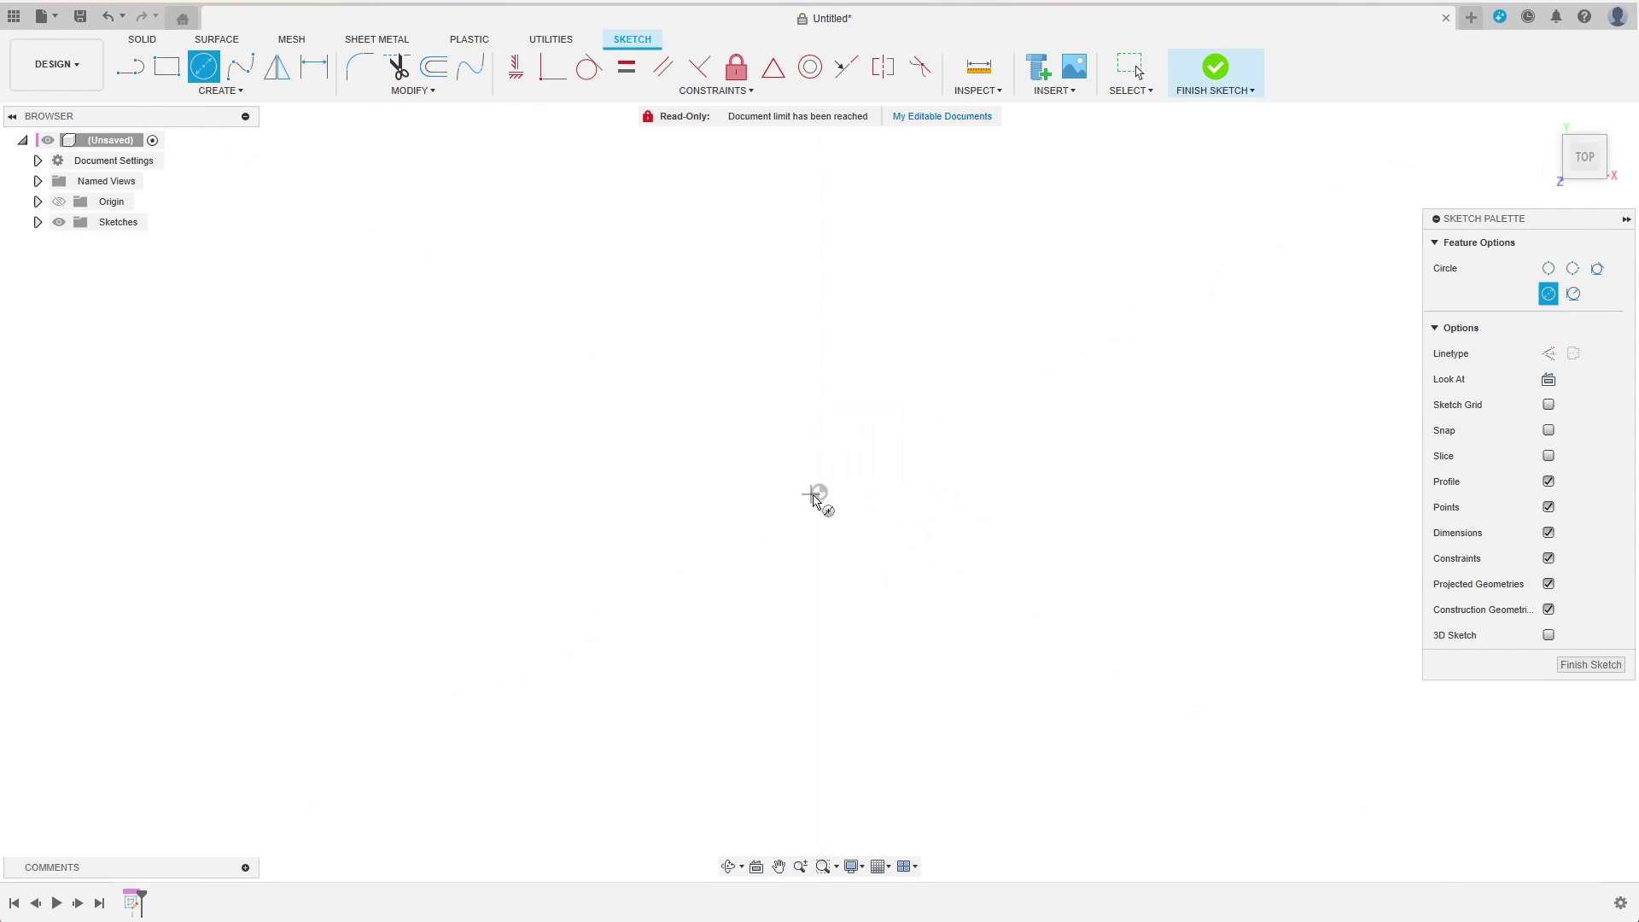
{"action": "type", "text": "20"}
{"action": "key", "text": "Return"}
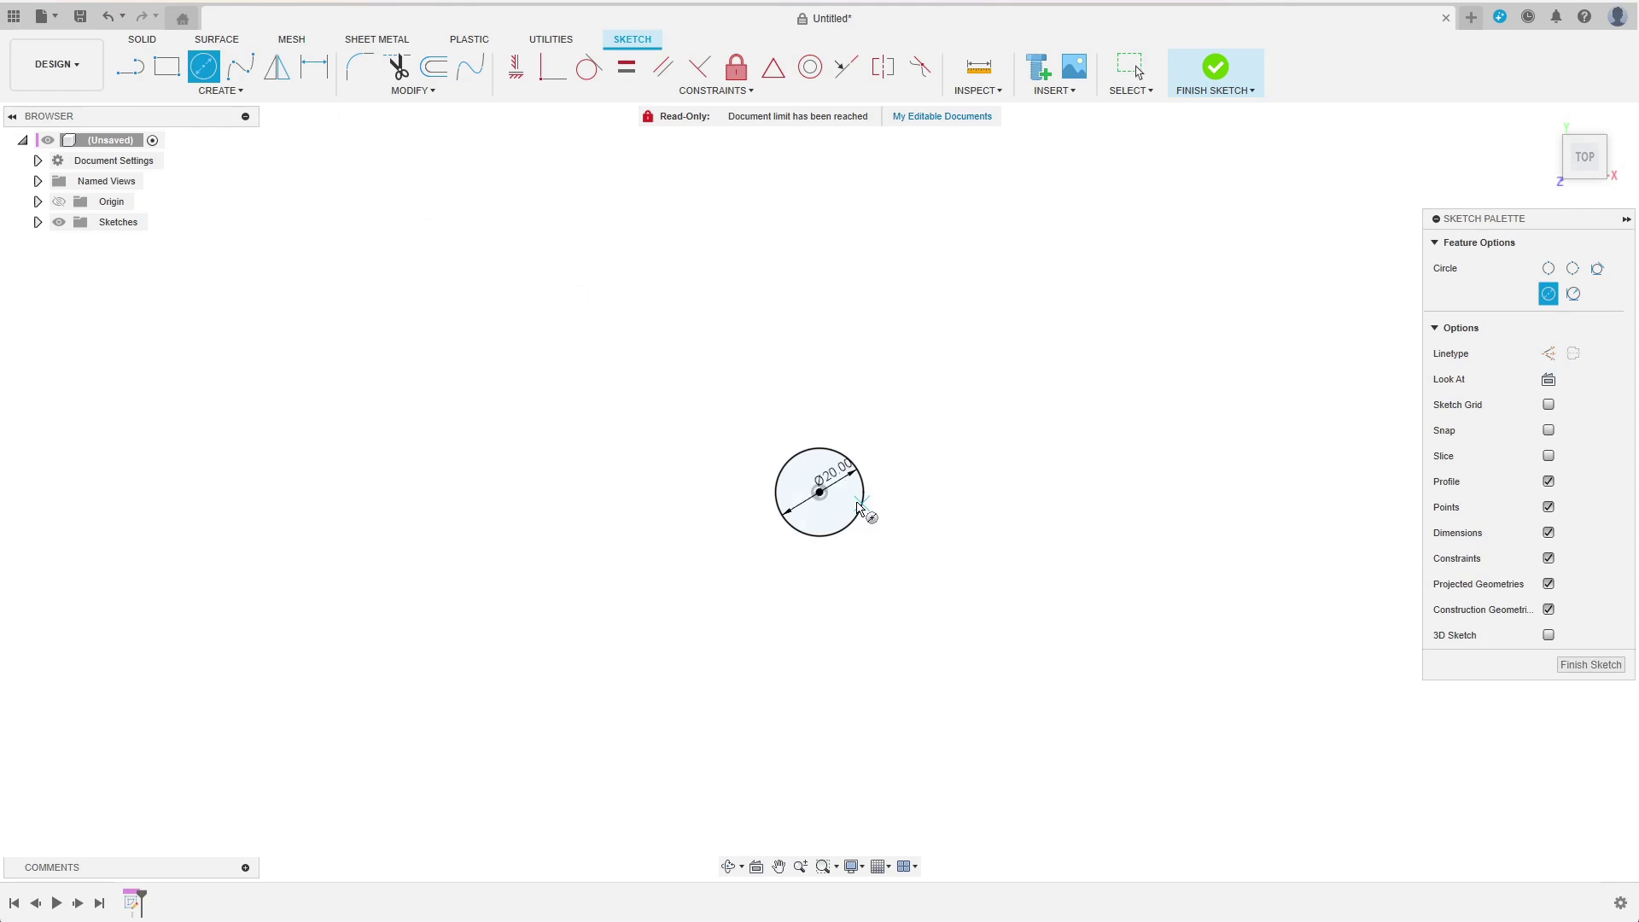
{"action": "left_click", "coordinate": [825, 496]}
{"action": "type", "text": "80.797"}
{"action": "key", "text": "Return"}
{"action": "key", "text": "Escape"}
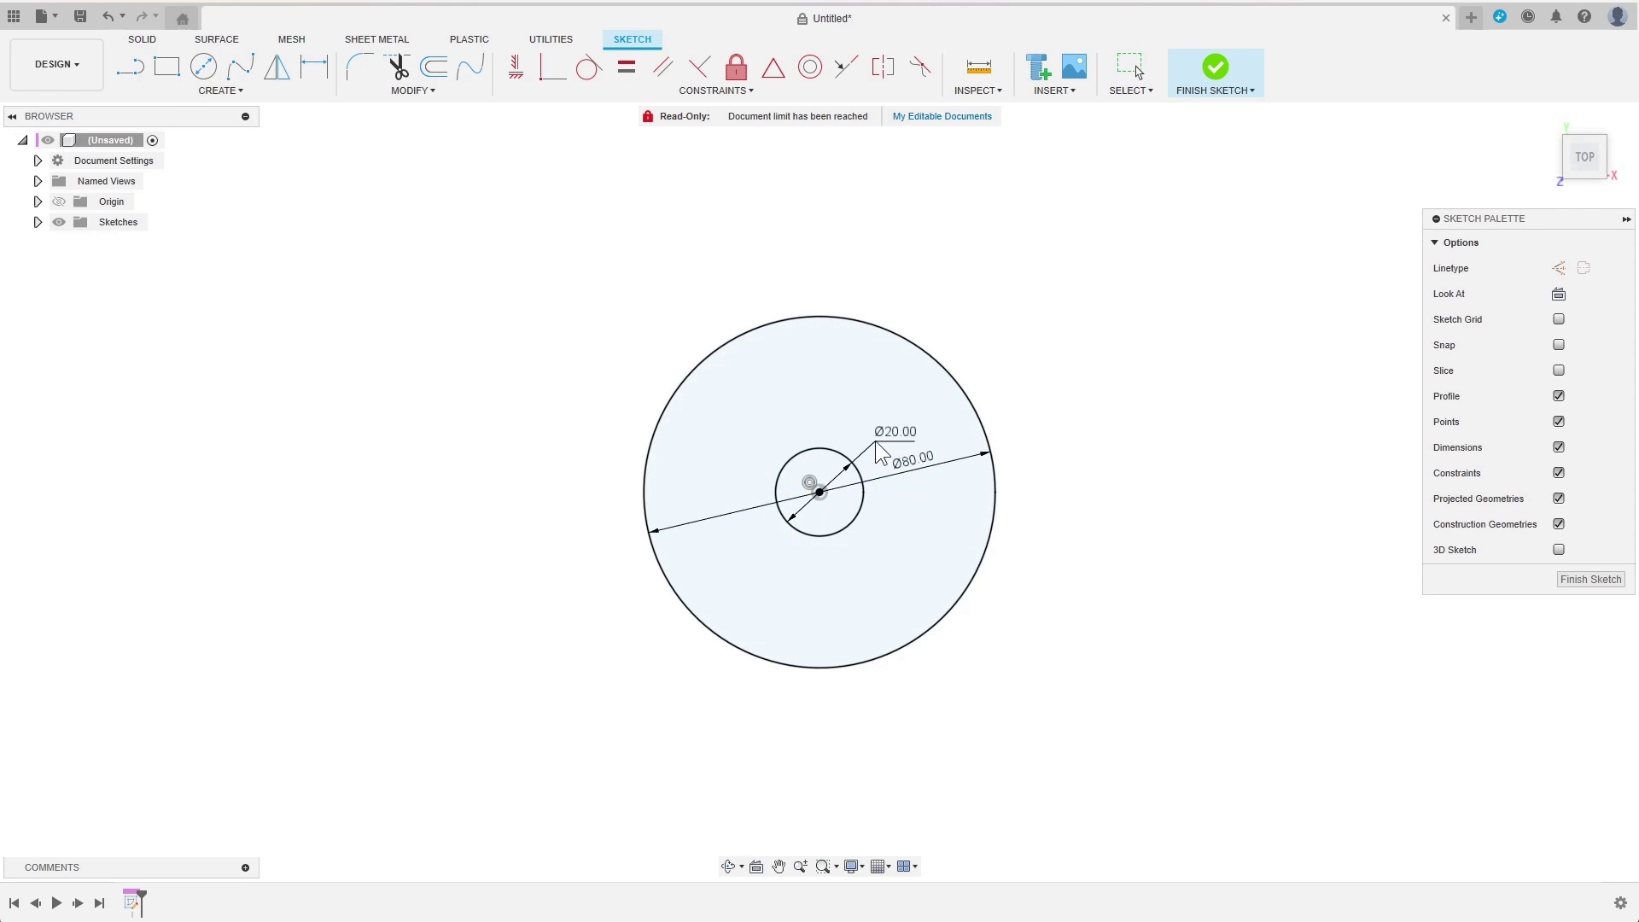
{"action": "left_click_drag", "start_coordinate": [875, 442], "coordinate": [864, 431]}
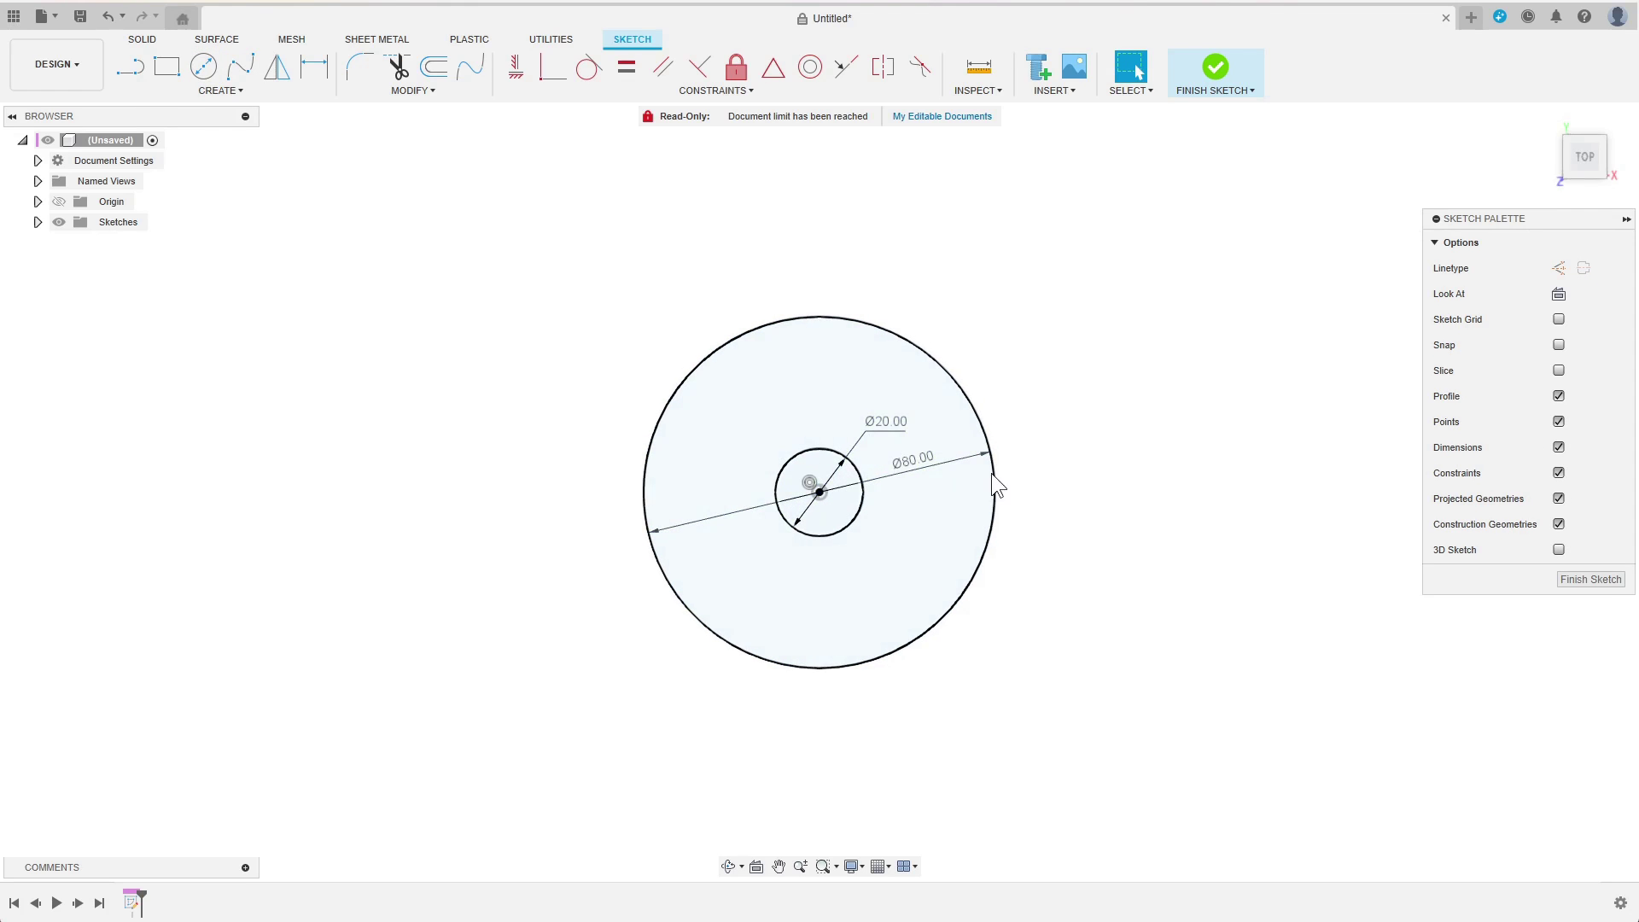
{"action": "left_click", "coordinate": [1608, 581]}
Step: Extrude the inner circle 15 mm upward as a new body to form the hub
{"action": "left_click", "coordinate": [168, 66]}
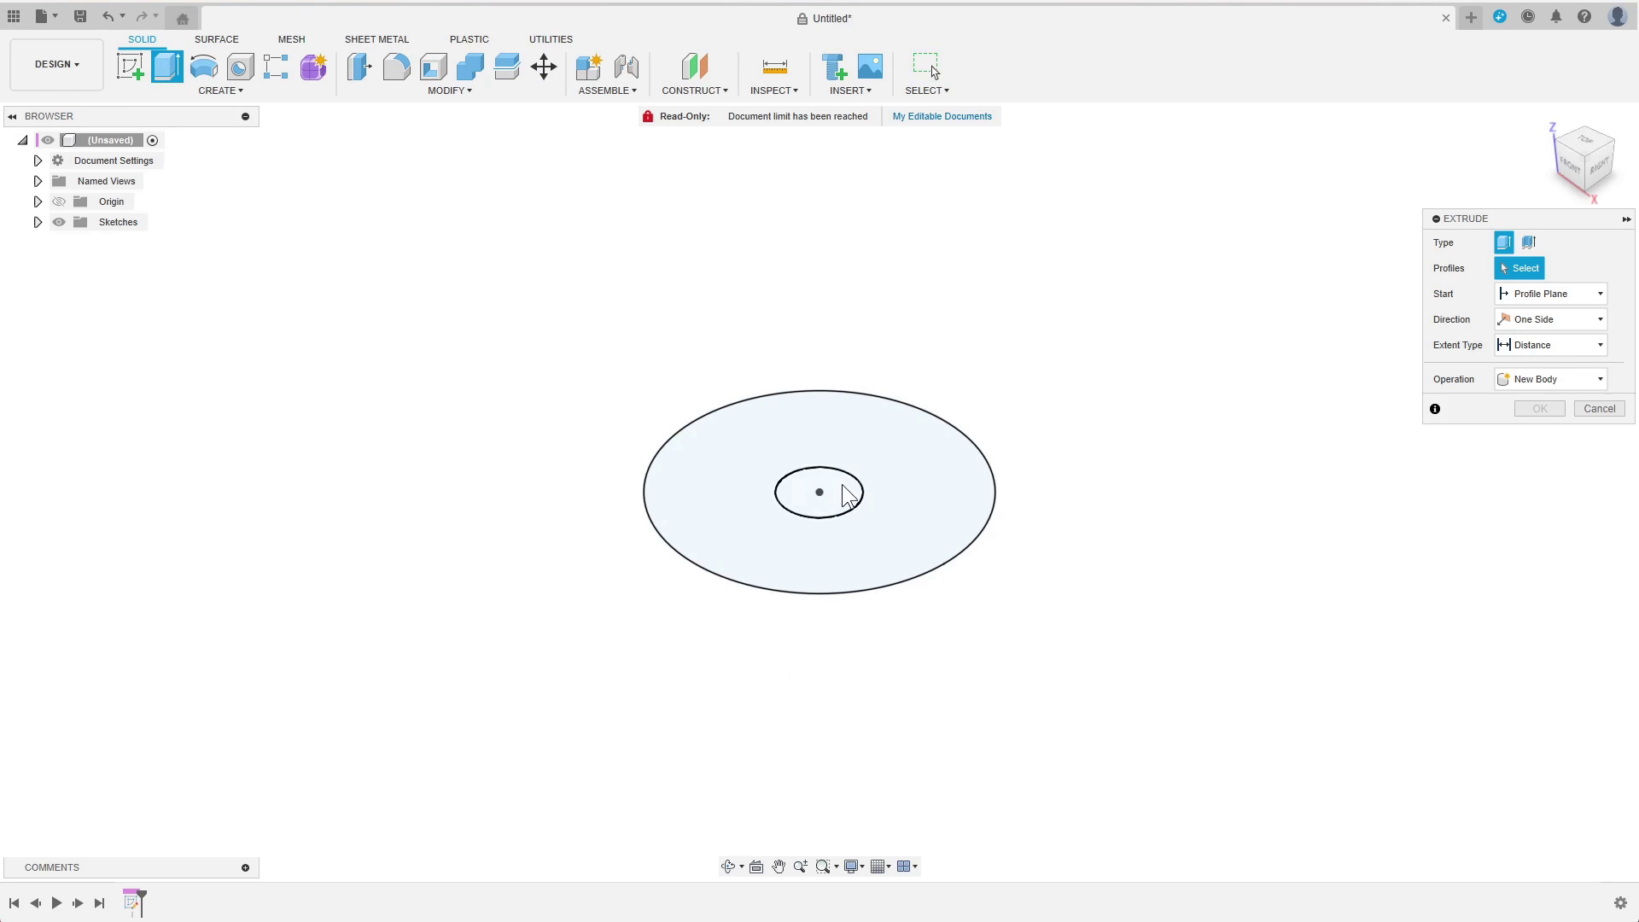
{"action": "left_click", "coordinate": [842, 504]}
{"action": "type", "text": "15"}
{"action": "left_click", "coordinate": [1541, 454]}
Step: Extrude the inner circle and outer ring profiles together 15 mm upward as a separate new body
{"action": "key", "text": "e"}
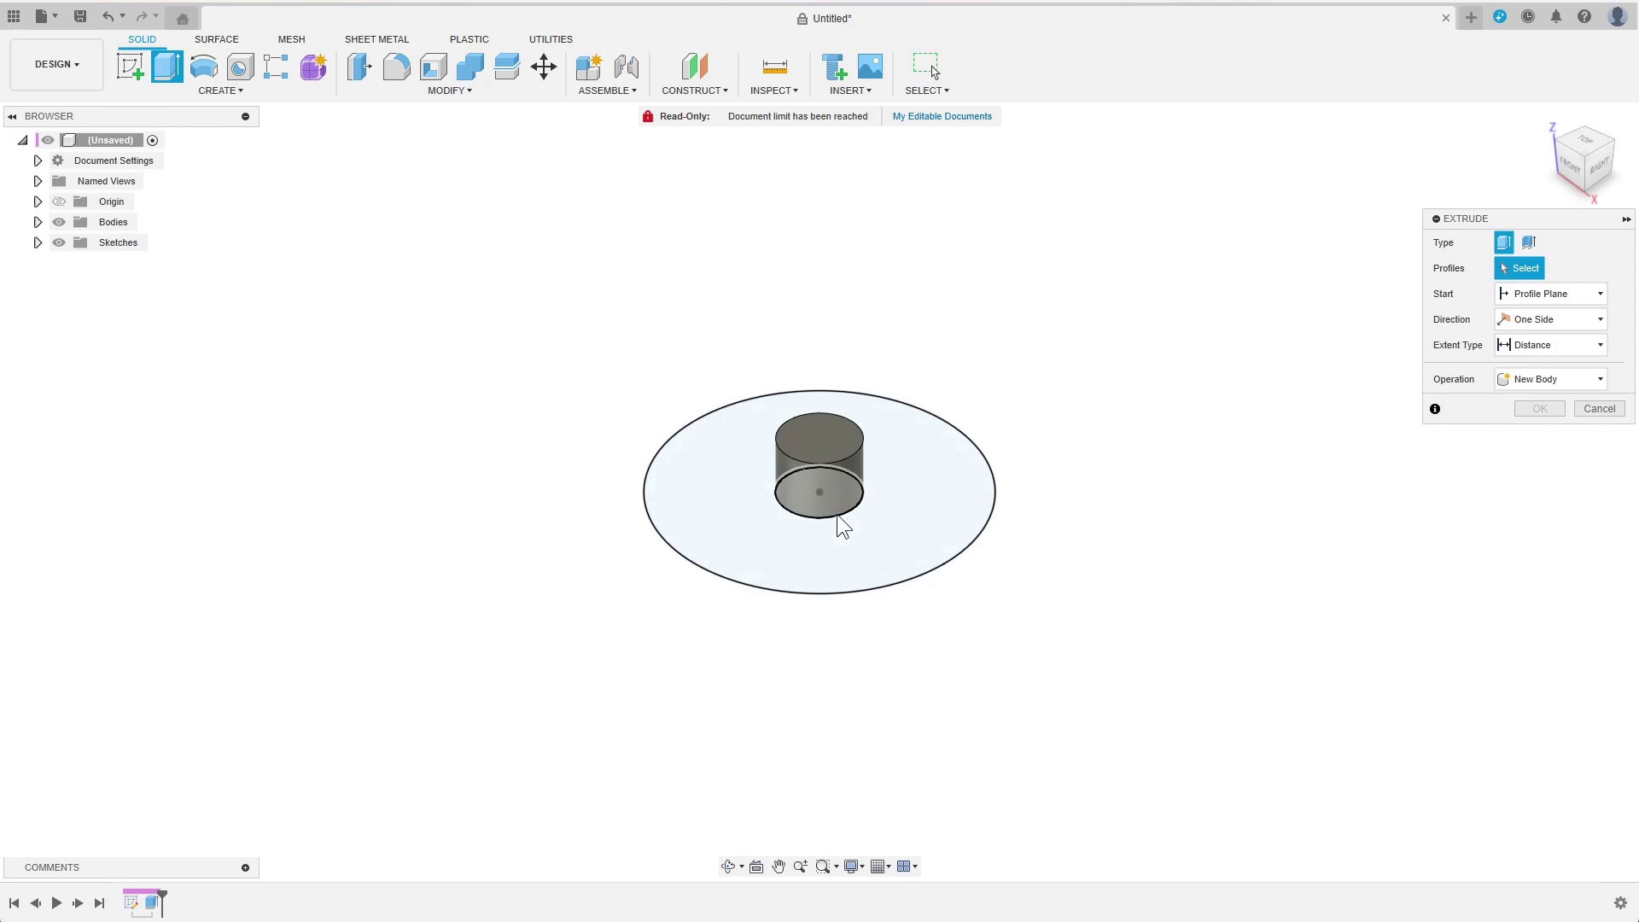
{"action": "left_click", "coordinate": [837, 514]}
{"action": "left_click", "coordinate": [851, 545]}
{"action": "type", "text": "15"}
{"action": "left_click", "coordinate": [1549, 430]}
{"action": "left_click", "coordinate": [1533, 505]}
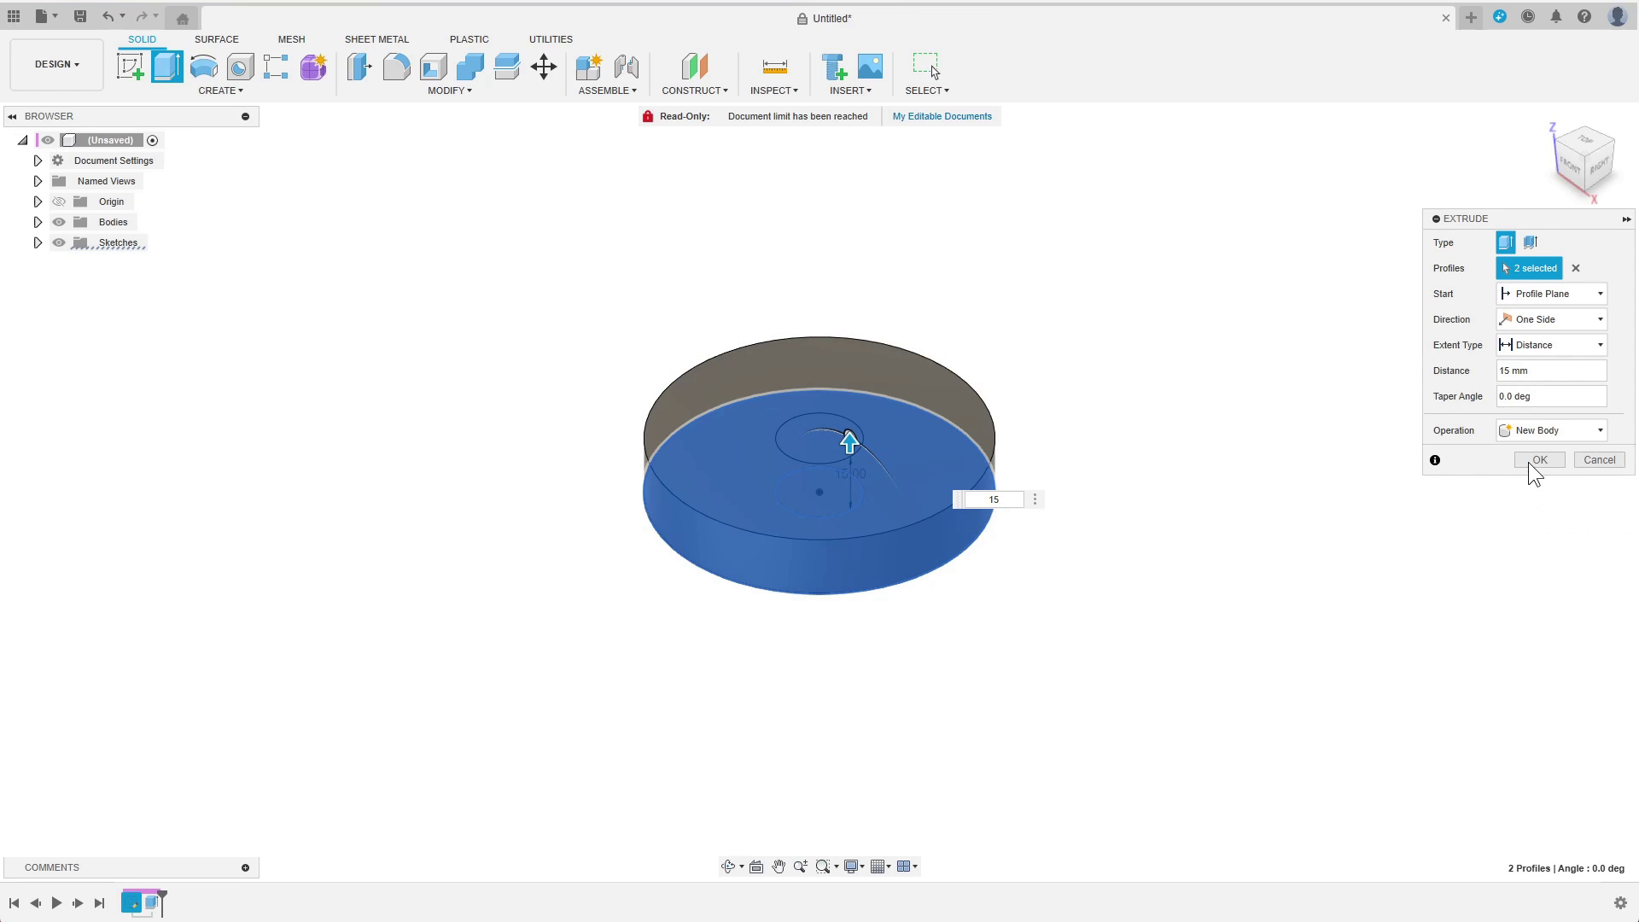
{"action": "left_click", "coordinate": [1529, 463]}
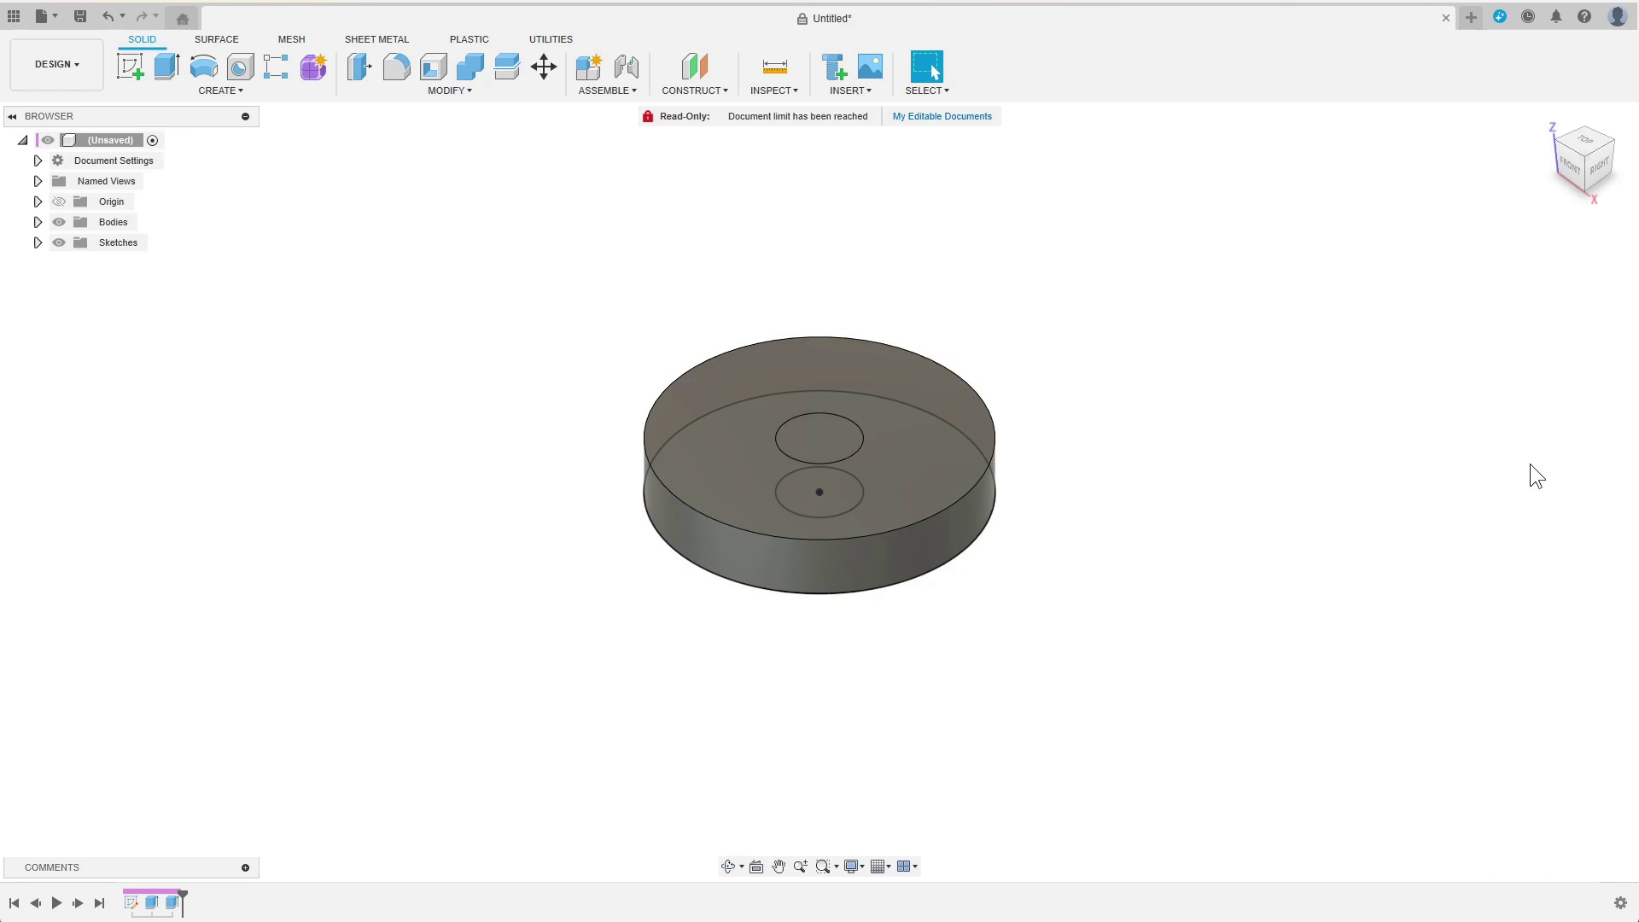
Step: Offset the top, side and bottom faces of the large disc outward by 1 mm using the New Offset type
{"action": "left_click", "coordinate": [359, 68]}
{"action": "left_click", "coordinate": [956, 445]}
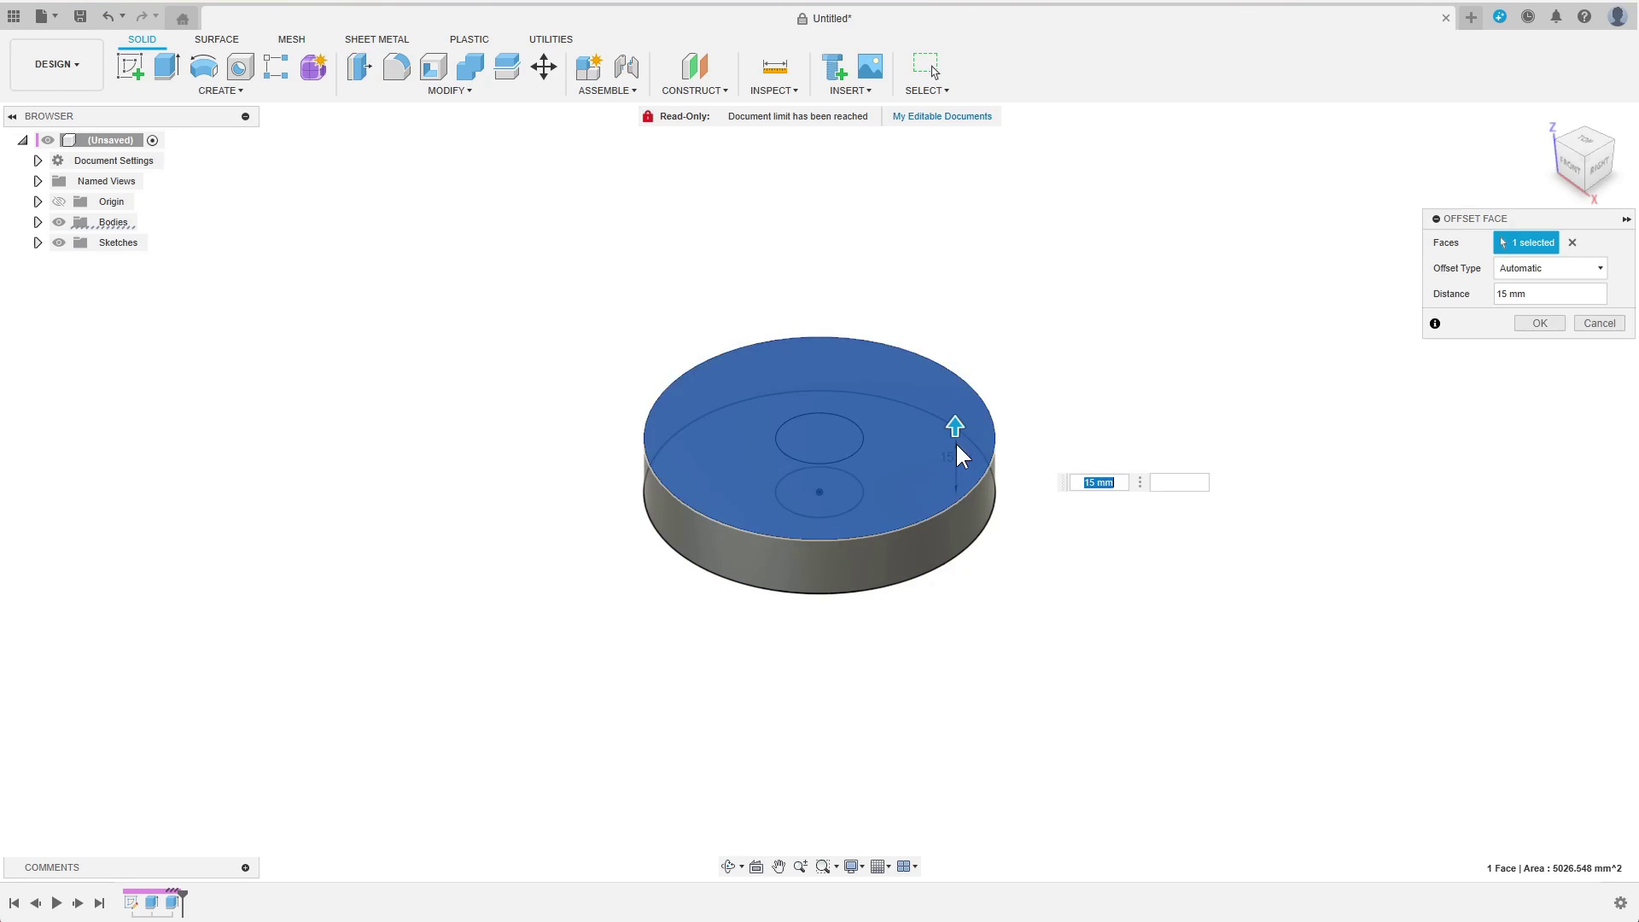
{"action": "left_click", "coordinate": [1531, 266]}
{"action": "left_click", "coordinate": [1519, 305]}
{"action": "left_click", "coordinate": [953, 525]}
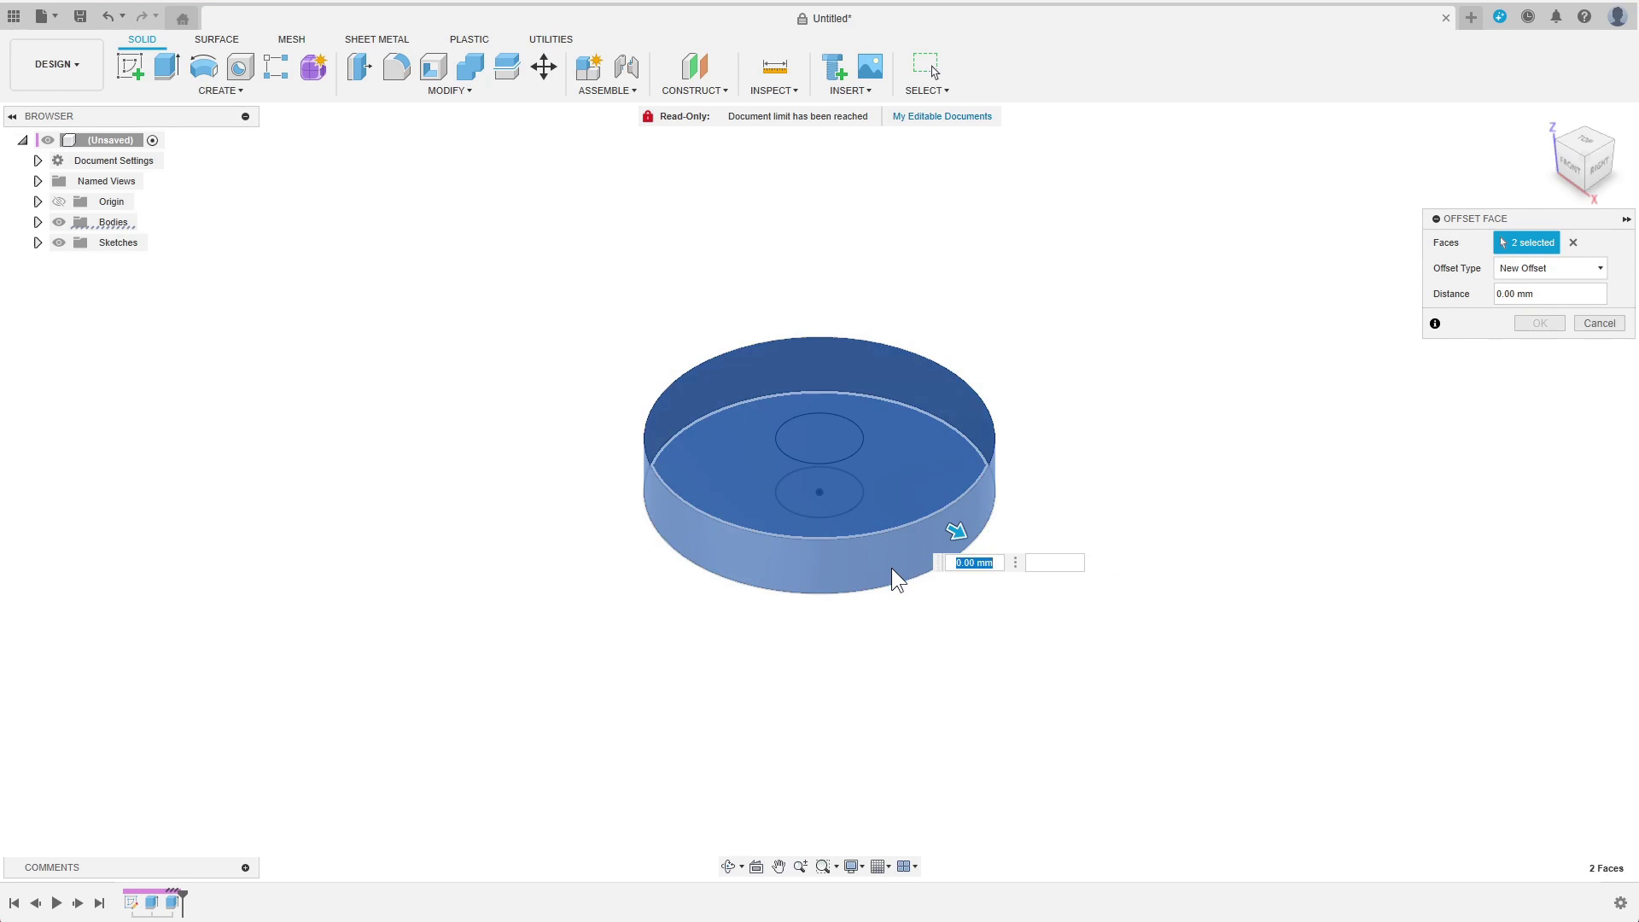
{"action": "left_click", "coordinate": [891, 566]}
{"action": "left_click", "coordinate": [903, 612]}
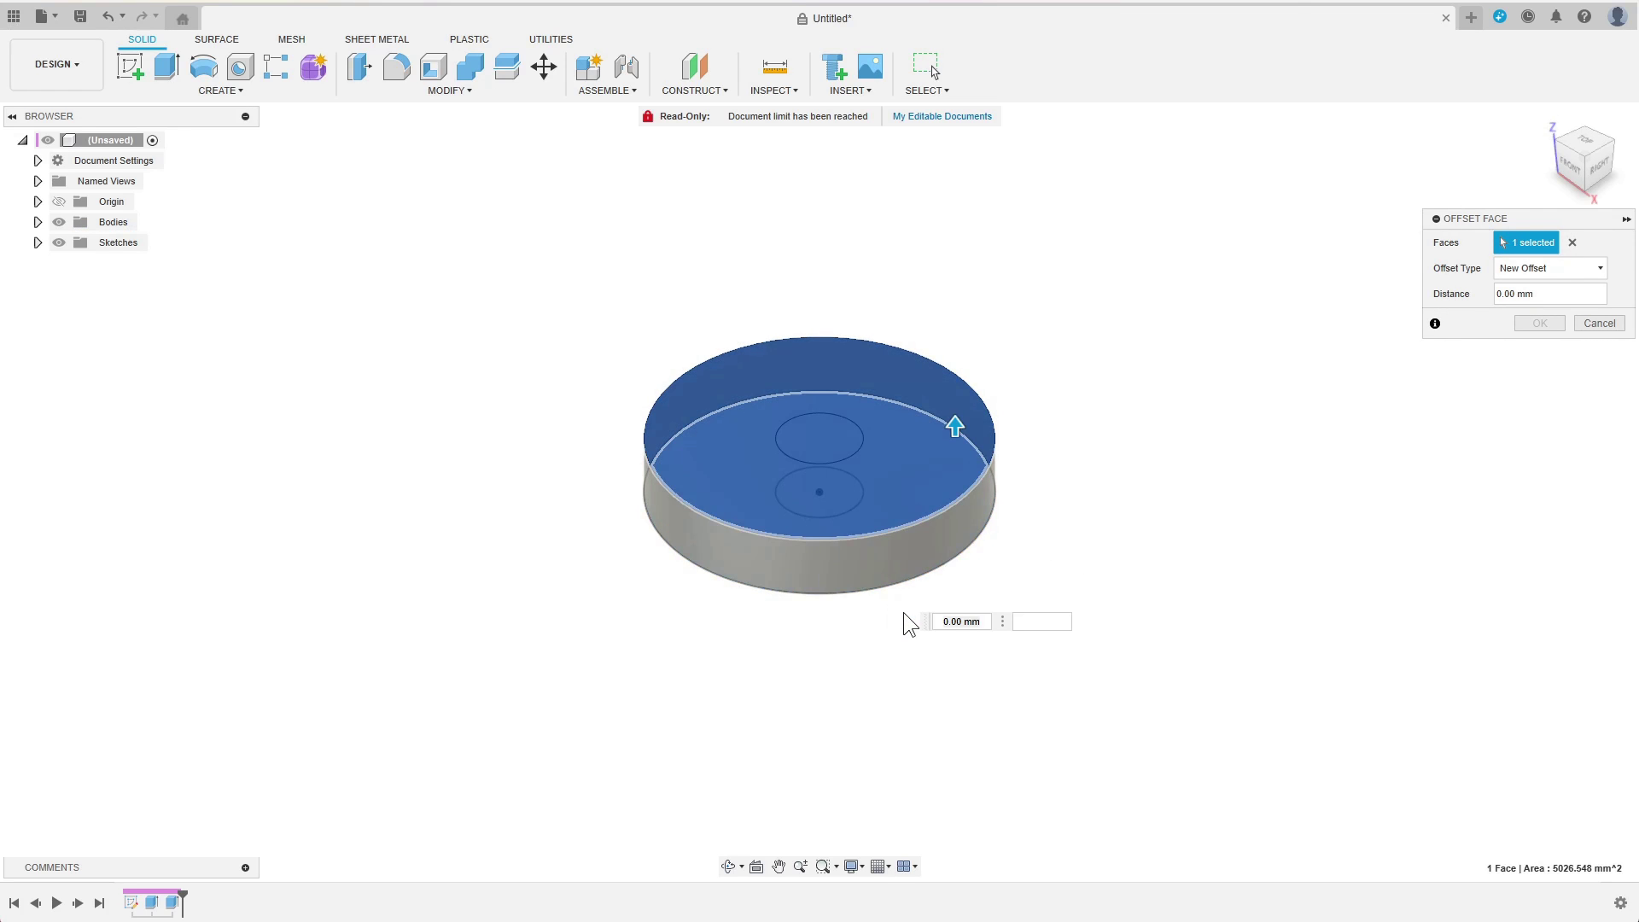
{"action": "left_click", "coordinate": [894, 567]}
{"action": "left_click", "coordinate": [910, 627]}
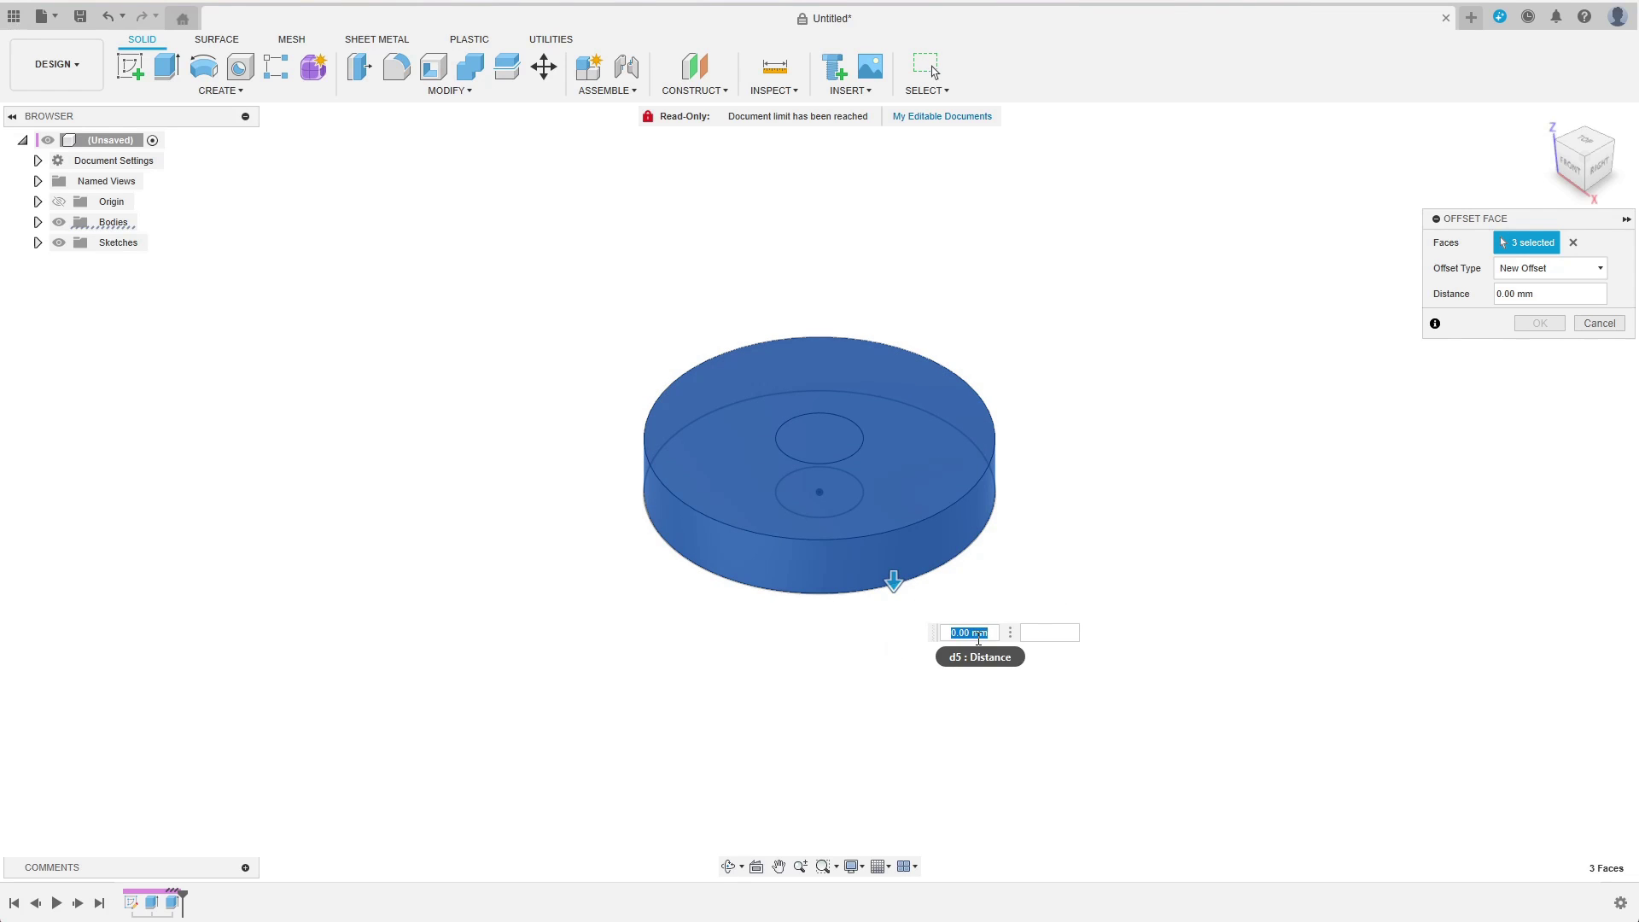
{"action": "type", "text": "1"}
{"action": "key", "text": "Return"}
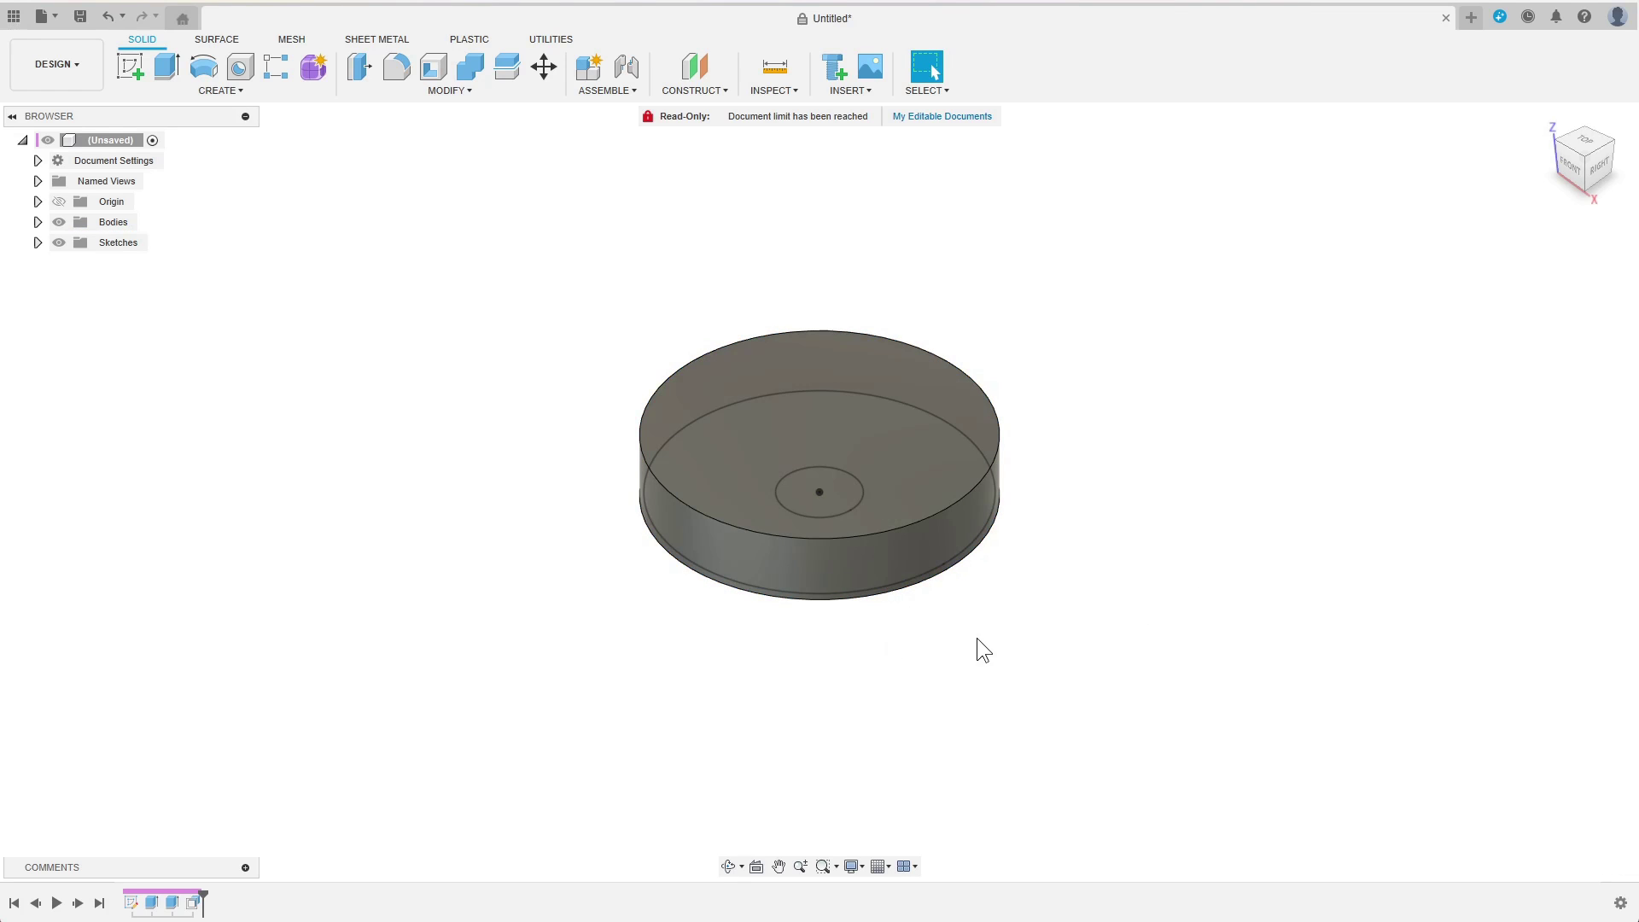
Step: Hide the large disc body and offset the hub's top and bottom faces outward
{"action": "left_click", "coordinate": [37, 222]}
{"action": "left_click", "coordinate": [74, 263]}
{"action": "left_click", "coordinate": [360, 69]}
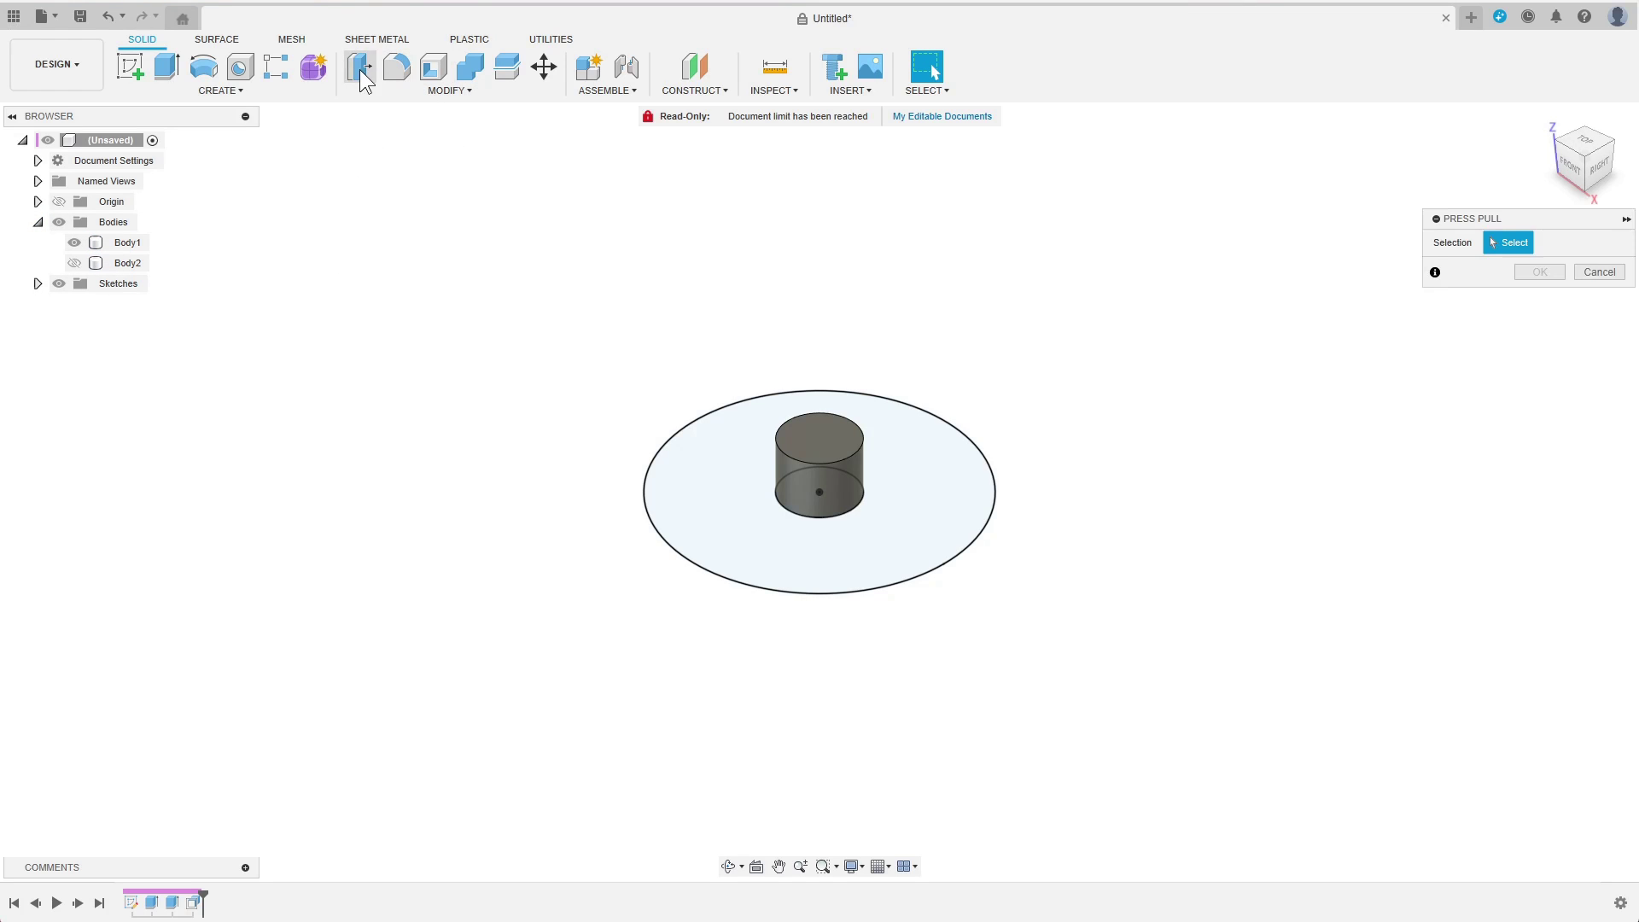
{"action": "left_click", "coordinate": [826, 442]}
{"action": "left_click", "coordinate": [828, 505]}
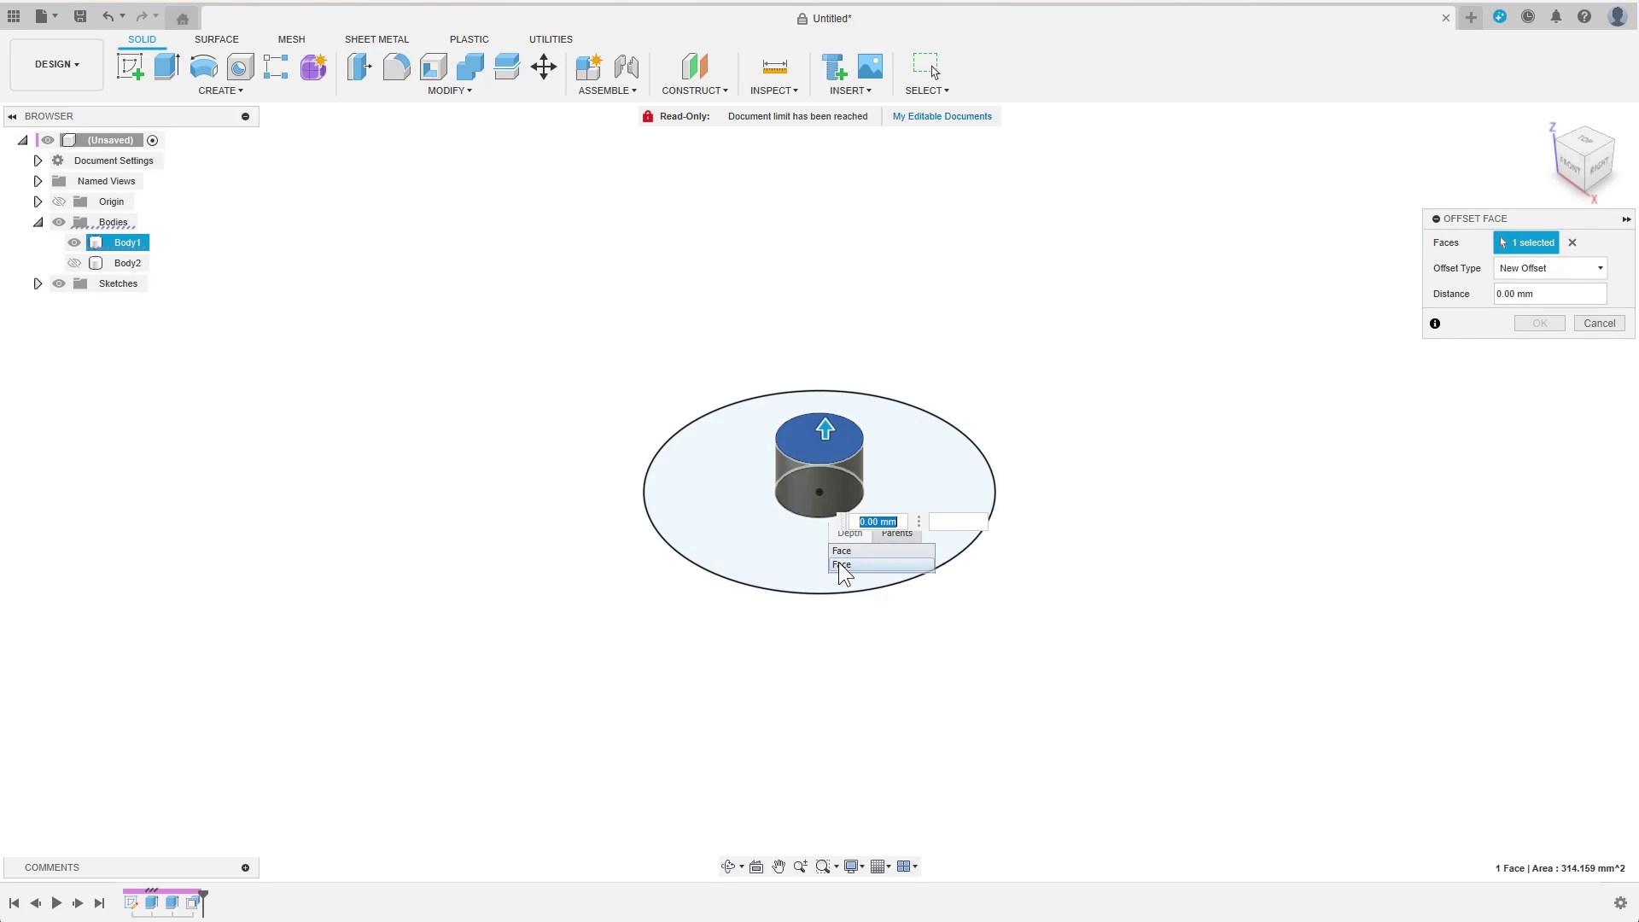
{"action": "left_click", "coordinate": [841, 565]}
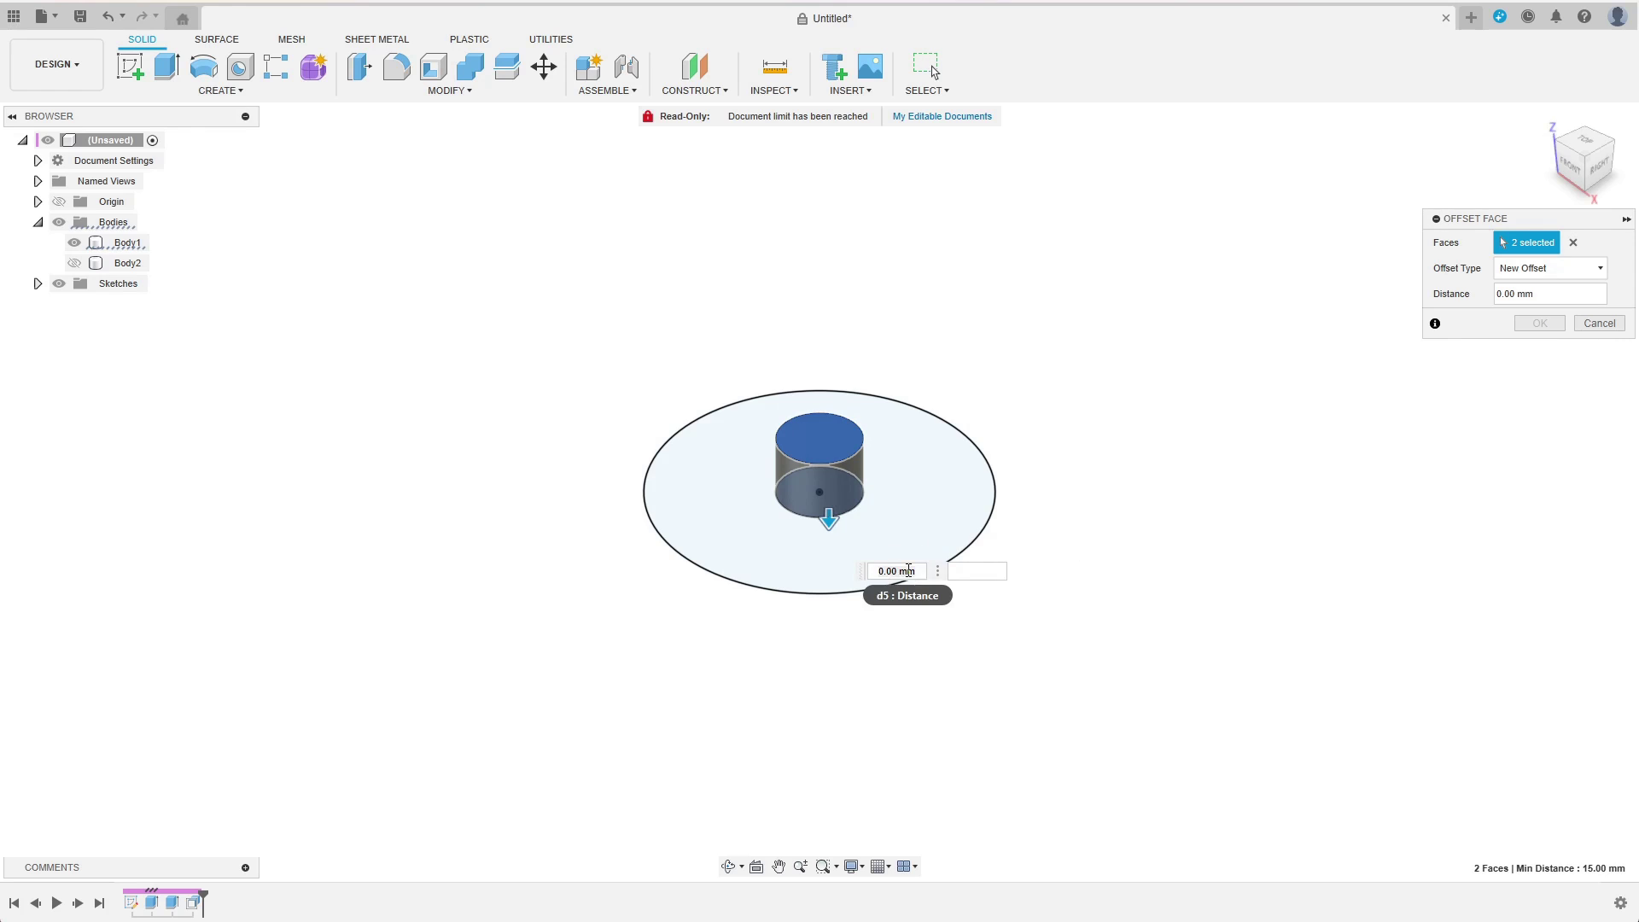
{"action": "key", "text": "Escape"}
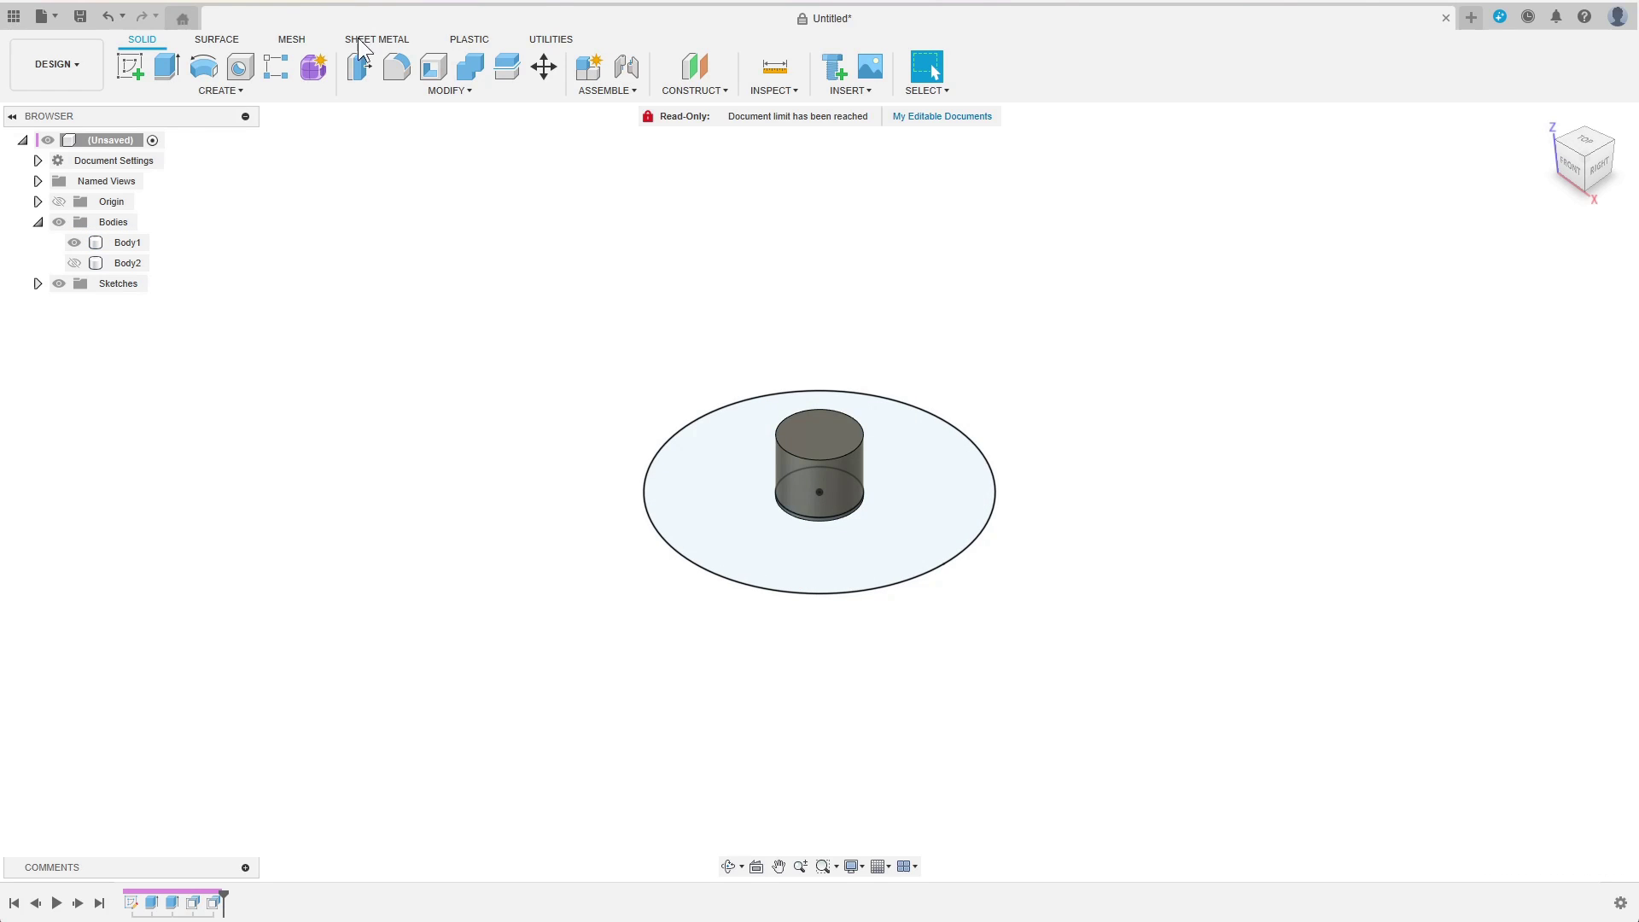
Step: Offset the hub's cylindrical side face by -1 mm and show the large disc body again
{"action": "left_click", "coordinate": [359, 67]}
{"action": "left_click", "coordinate": [843, 479]}
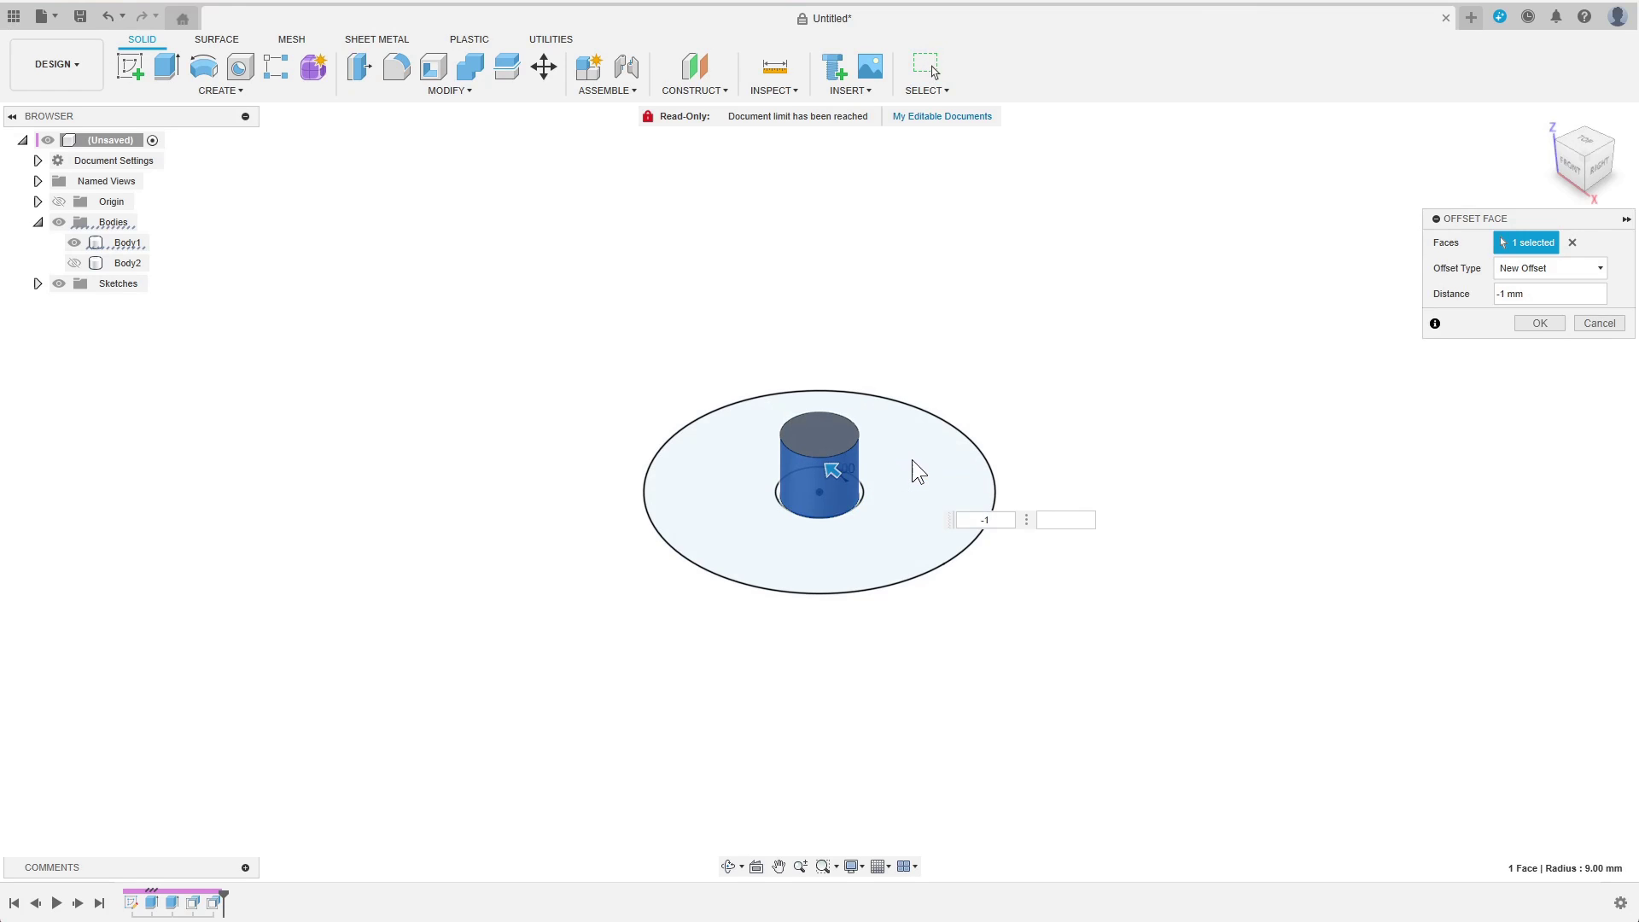
{"action": "left_click", "coordinate": [1541, 323]}
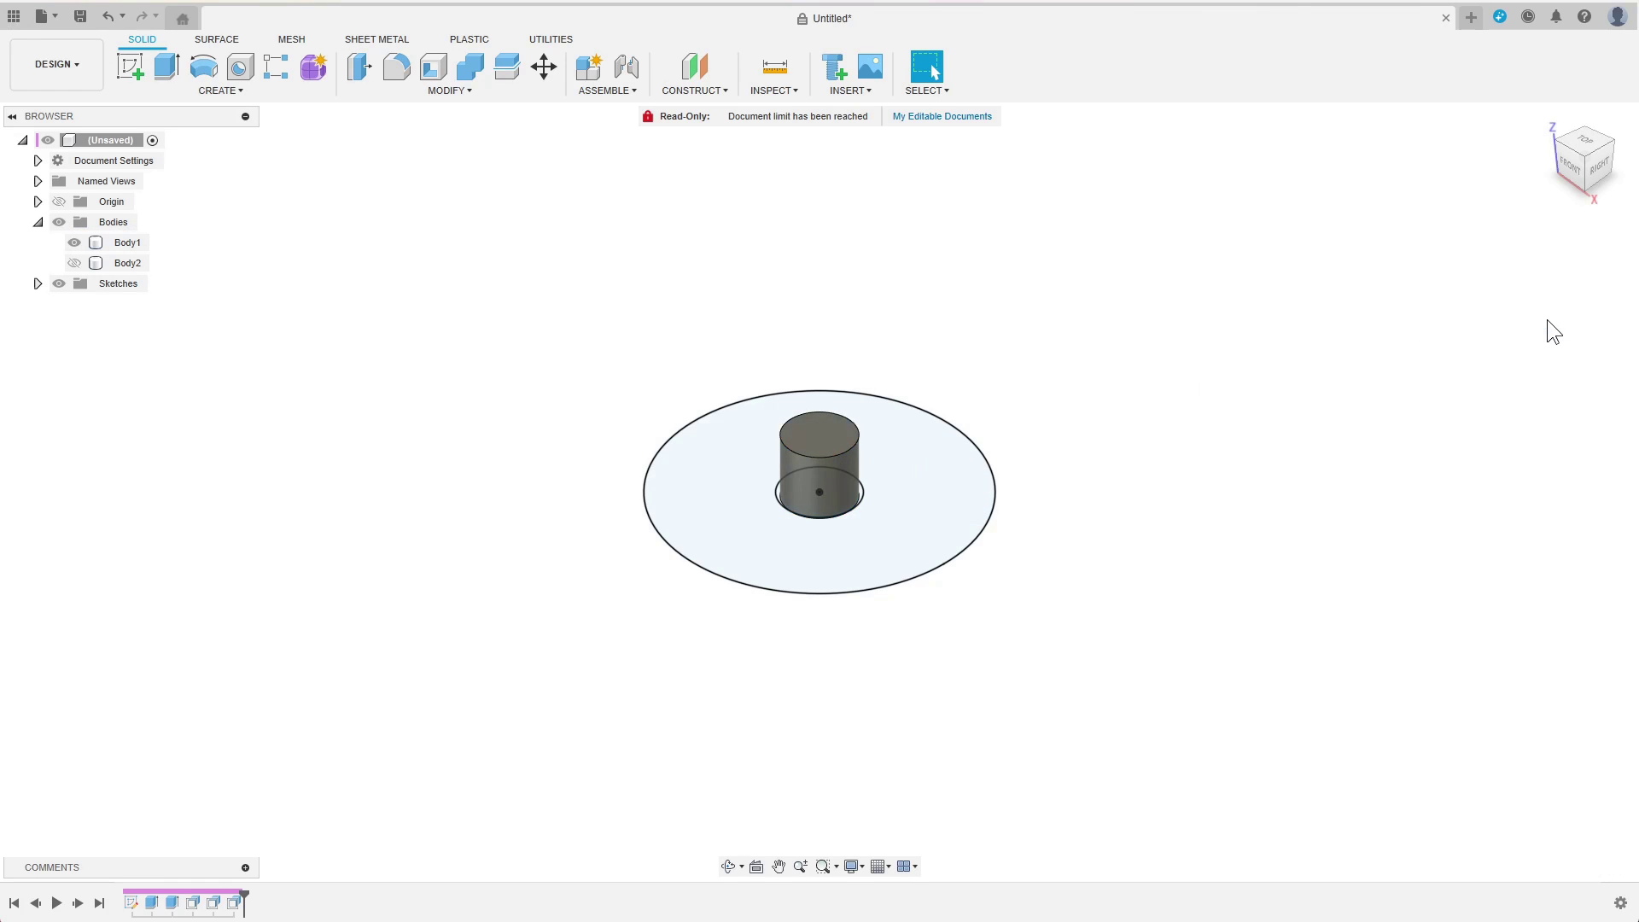
{"action": "left_click", "coordinate": [75, 263]}
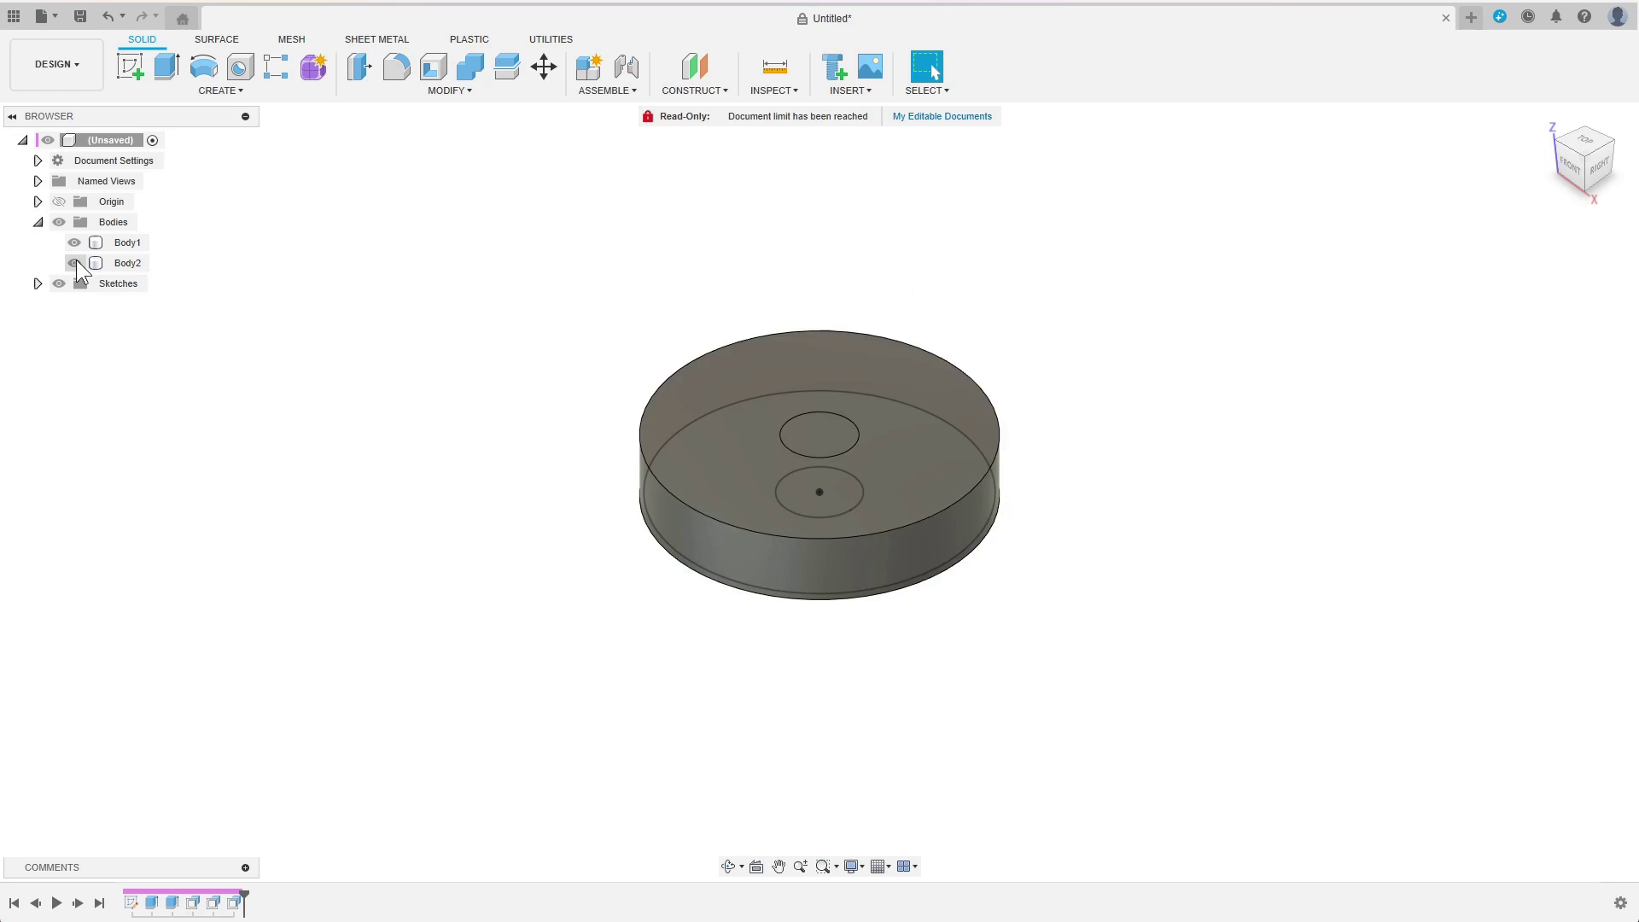
Step: Create a construction plane offset 50 mm from the XZ plane
{"action": "left_click", "coordinate": [695, 66]}
{"action": "left_click", "coordinate": [863, 455]}
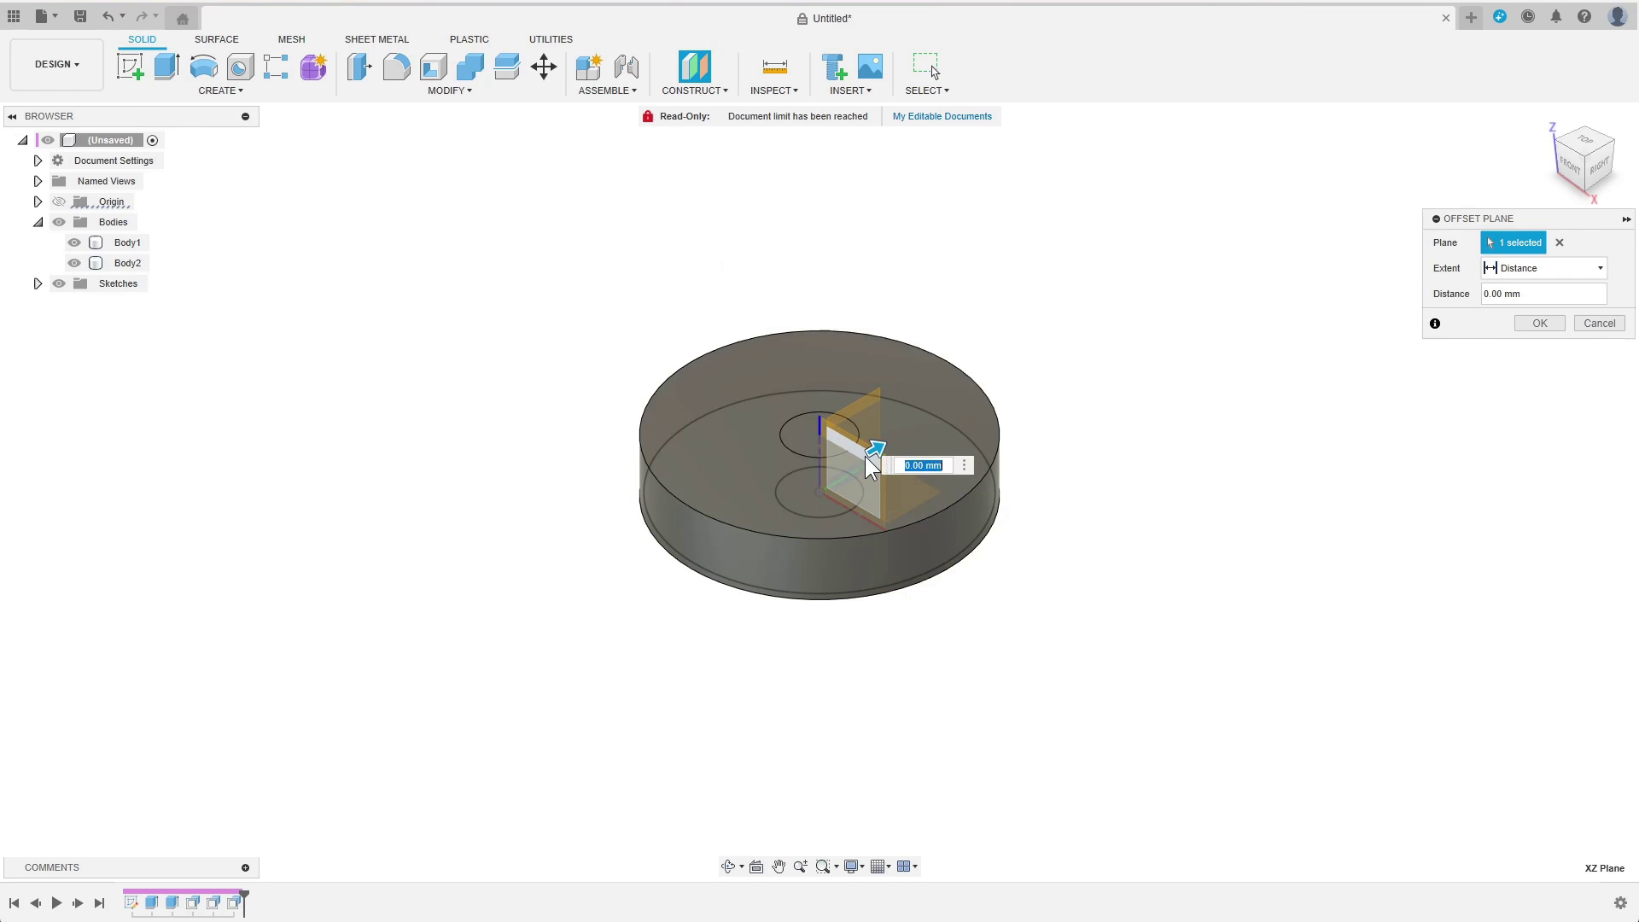
{"action": "type", "text": "50"}
{"action": "key", "text": "Return"}
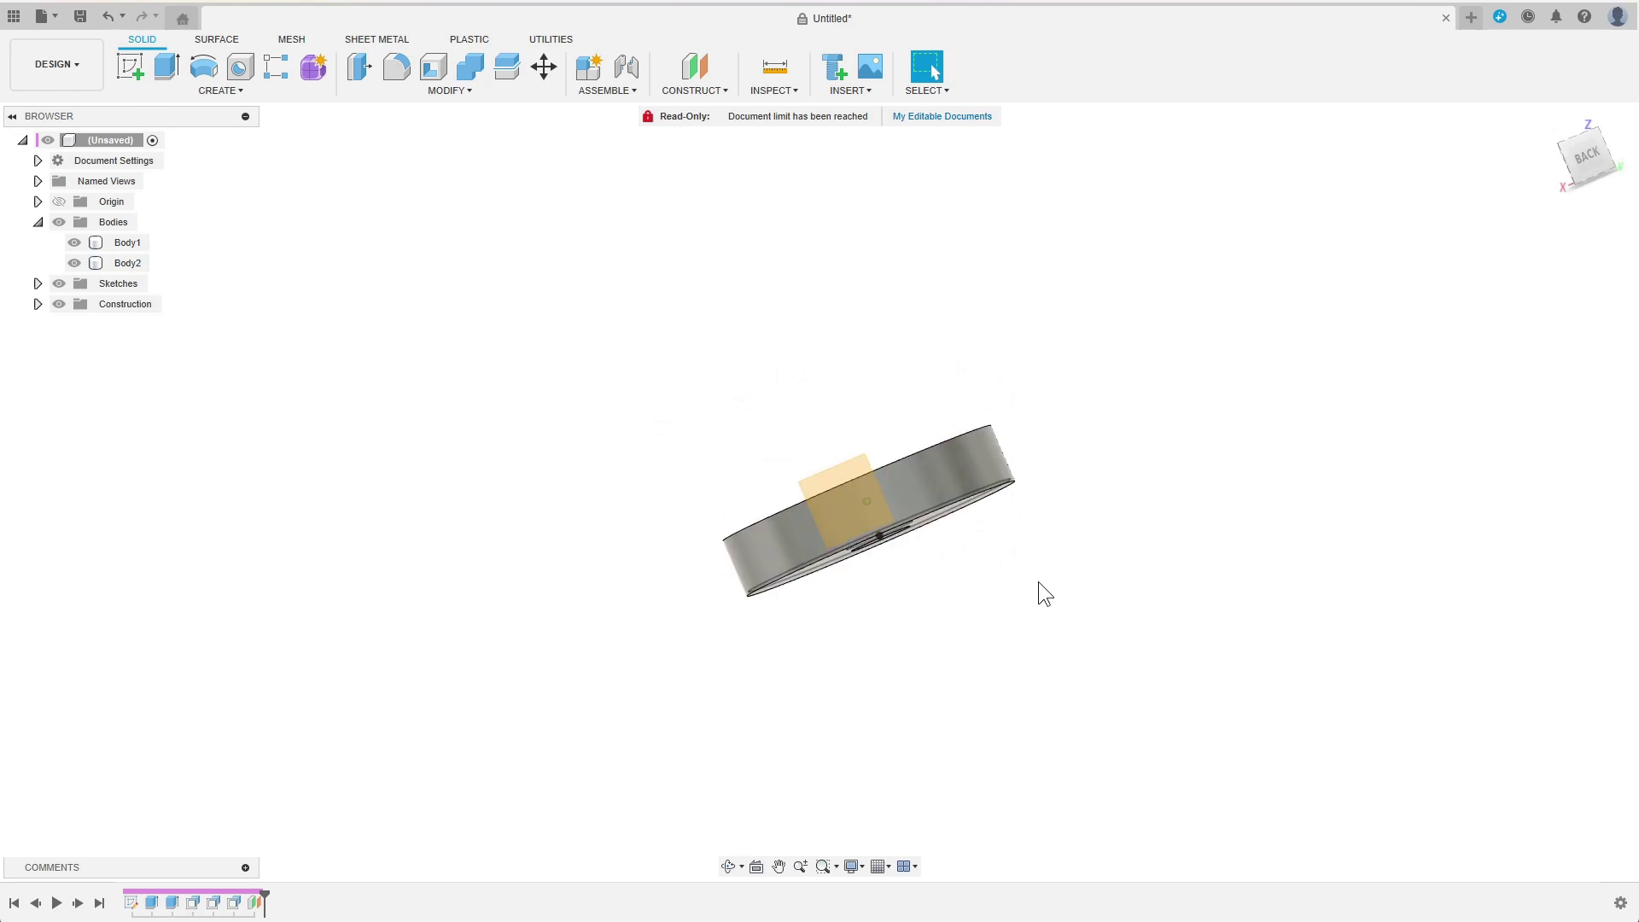
Step: Start a sketch on the offset plane and project the disc's top and bottom edges as construction lines
{"action": "left_click", "coordinate": [130, 66]}
{"action": "left_click", "coordinate": [1002, 608]}
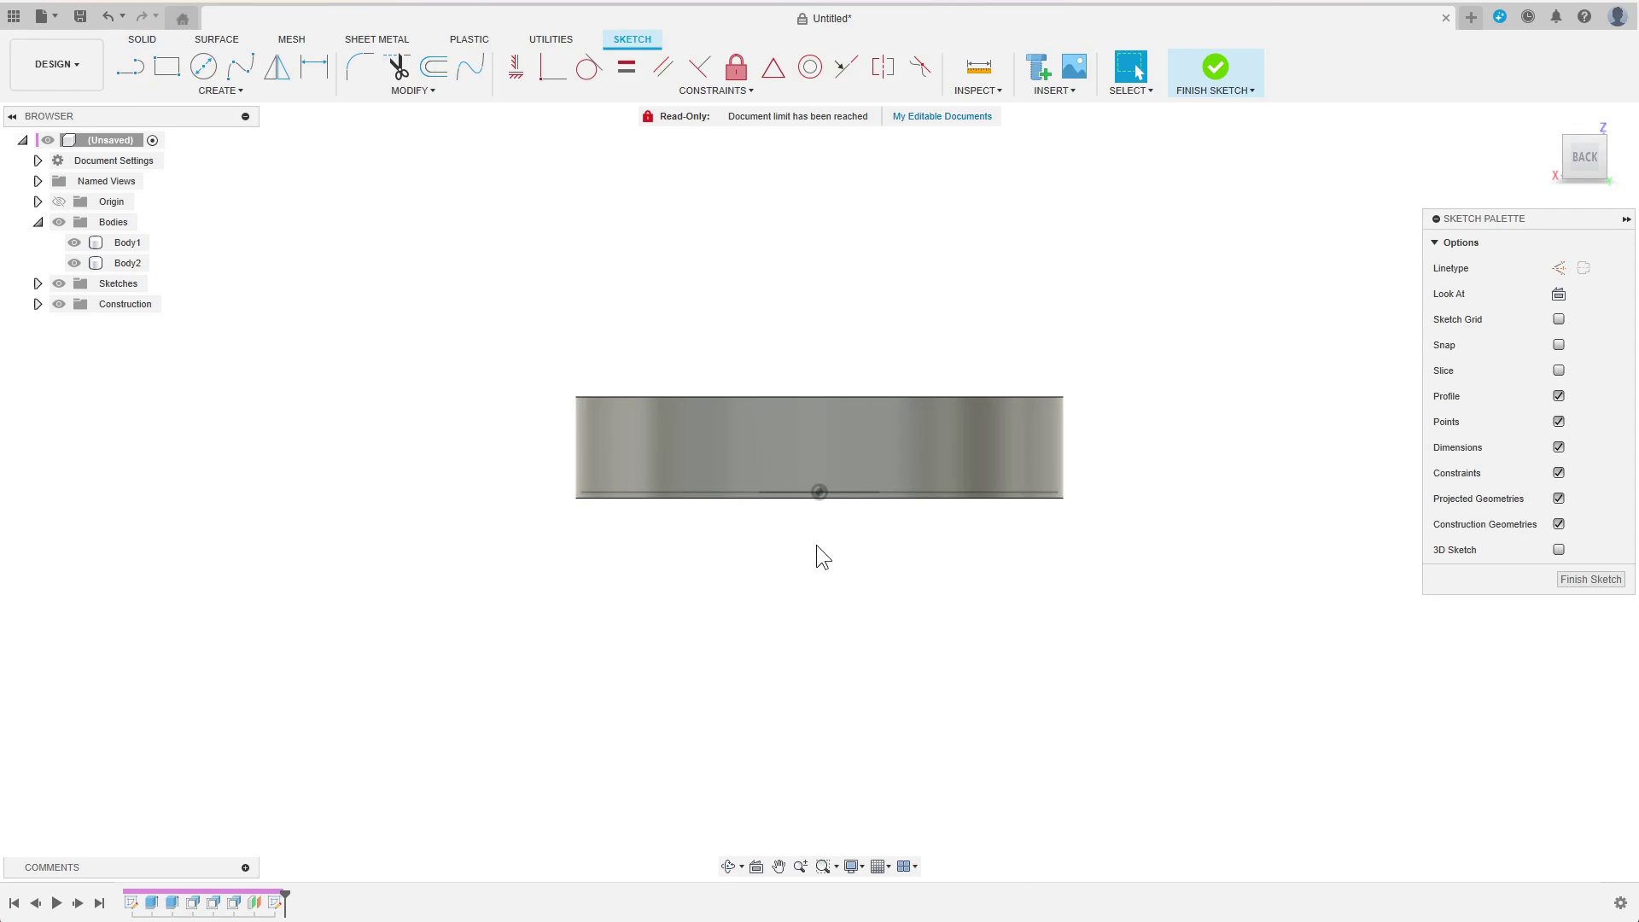
{"action": "left_click", "coordinate": [220, 90]}
{"action": "mouse_move", "coordinate": [188, 352]}
{"action": "left_click", "coordinate": [307, 352]}
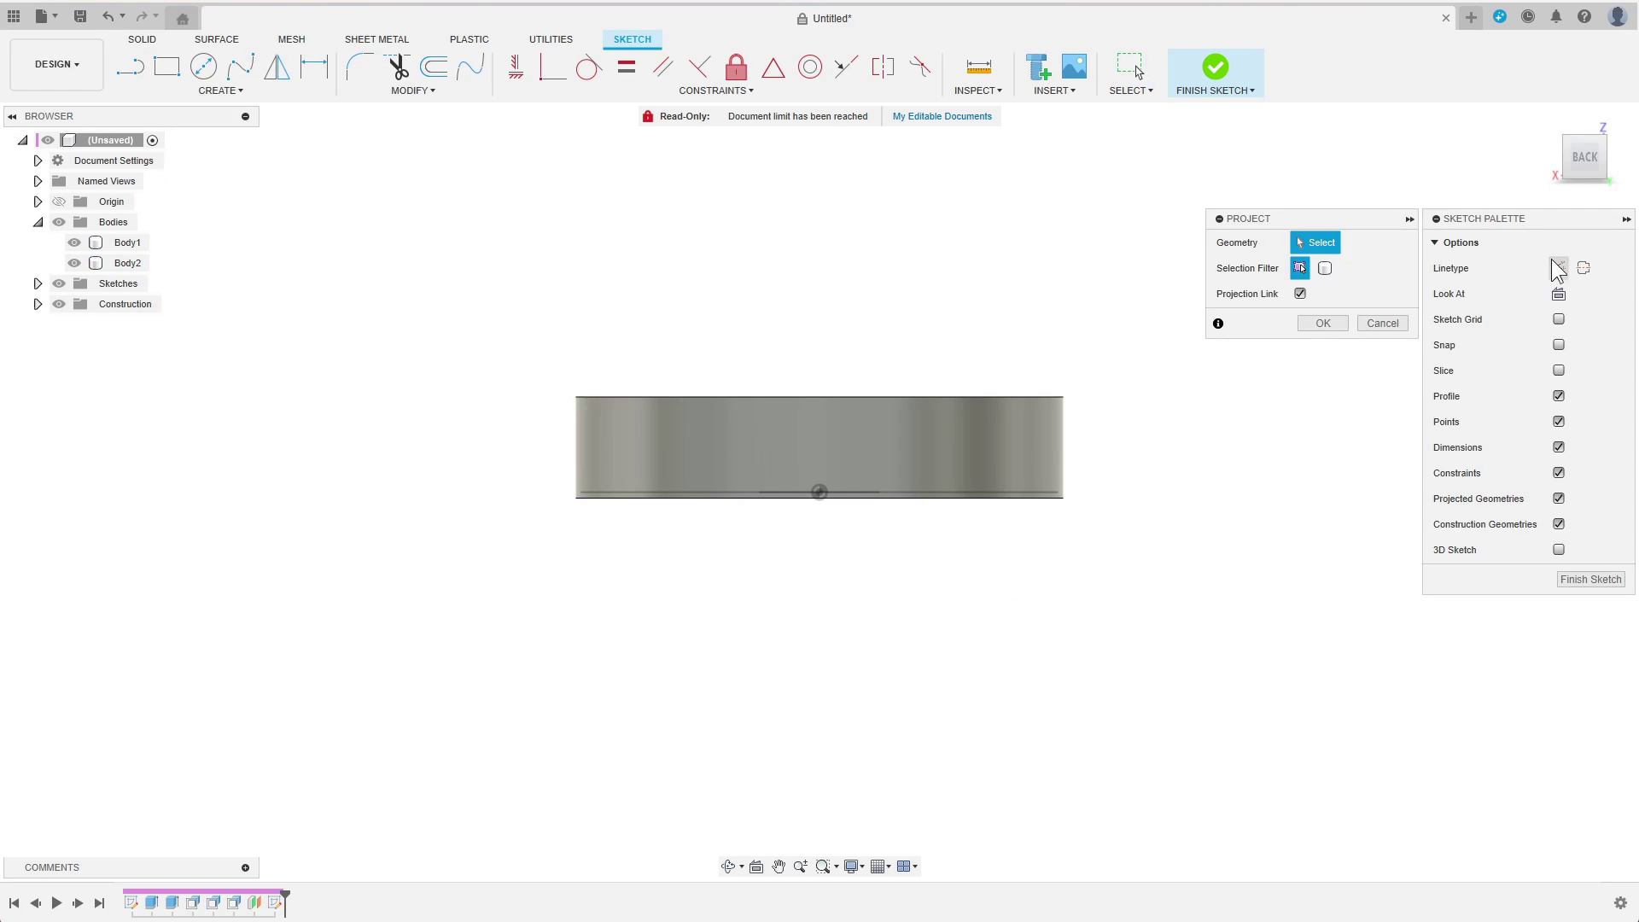
{"action": "left_click", "coordinate": [954, 398]}
{"action": "left_click", "coordinate": [1322, 323]}
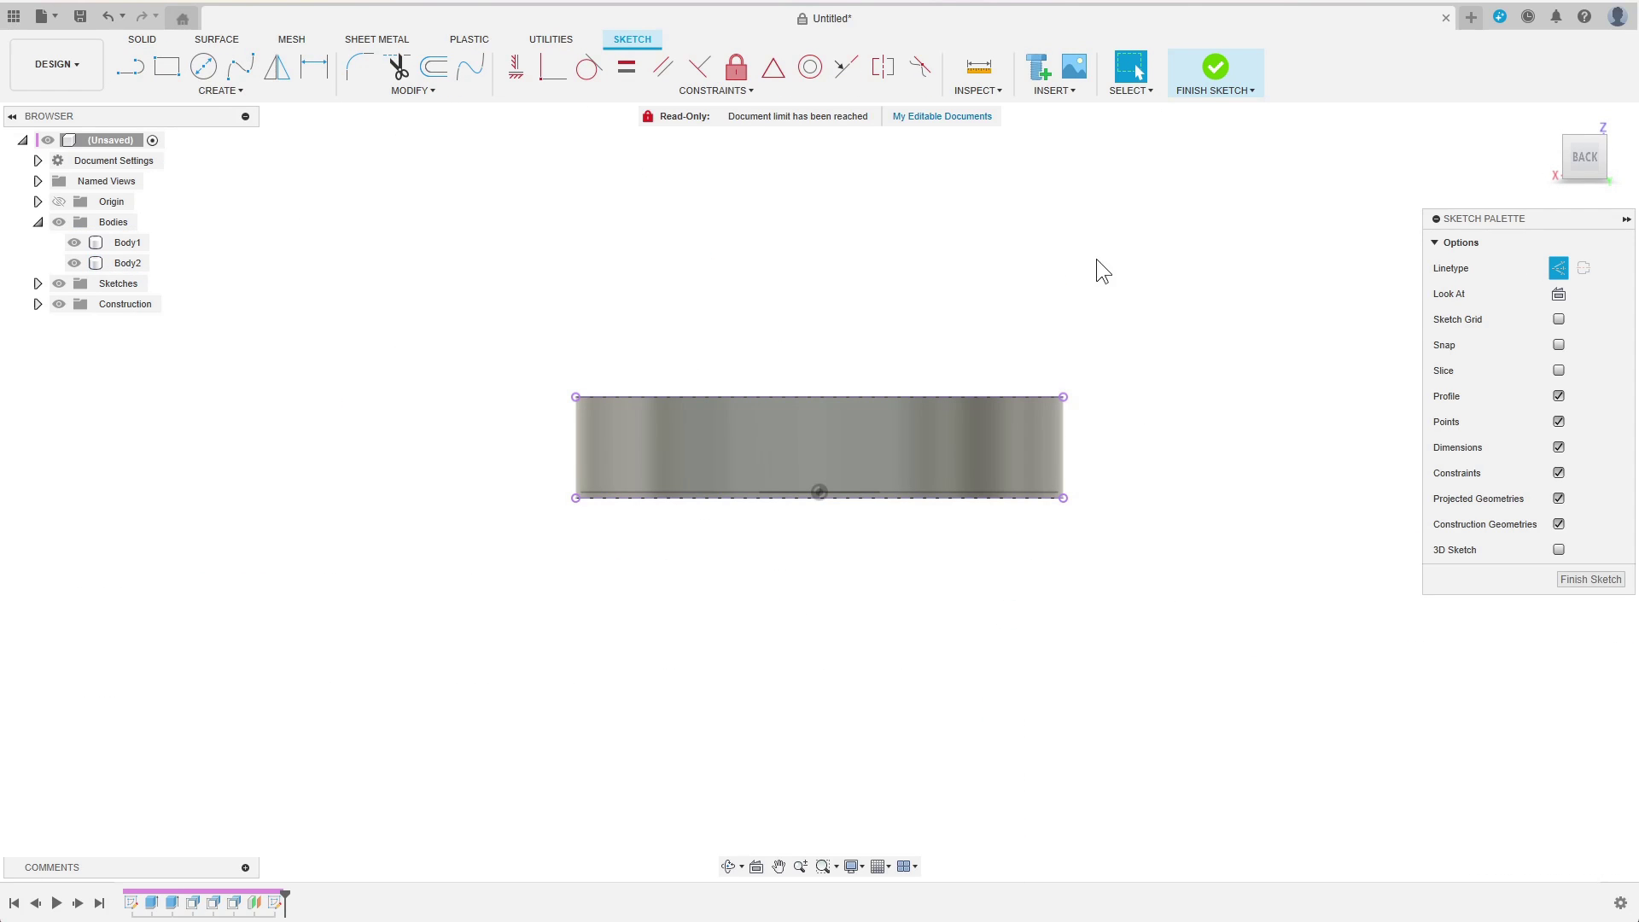
Step: Draw two 10 mm construction lines, one rising from the top edge's midpoint and one descending from the bottom edge
{"action": "left_click", "coordinate": [132, 70]}
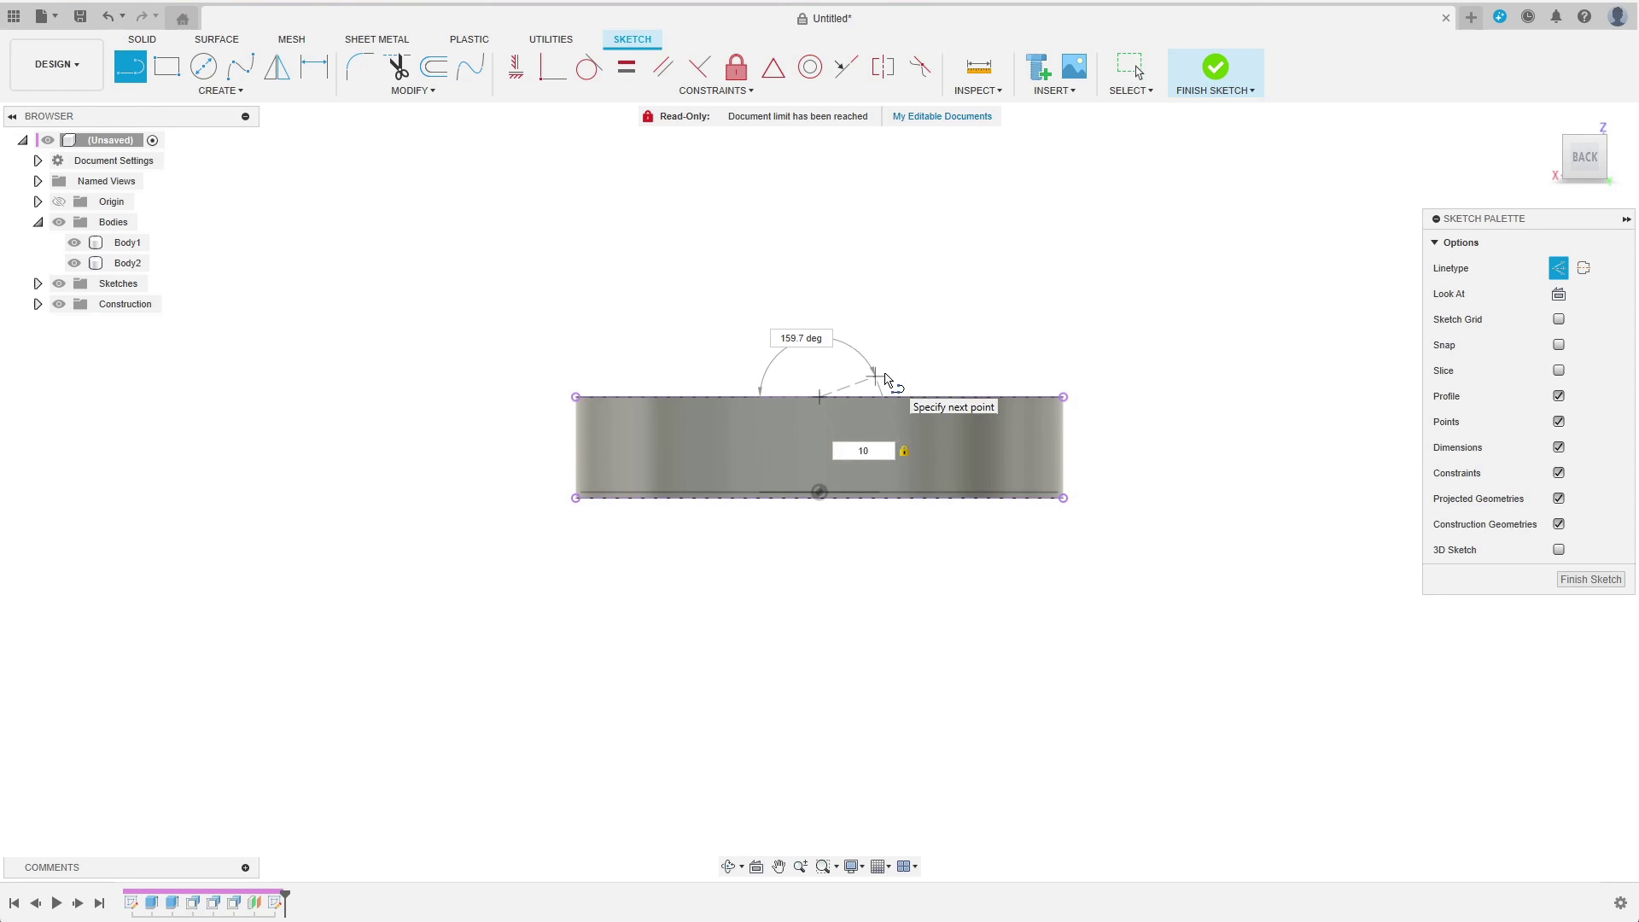
{"action": "key", "text": "Return"}
{"action": "left_click", "coordinate": [131, 68]}
{"action": "left_click", "coordinate": [734, 497]}
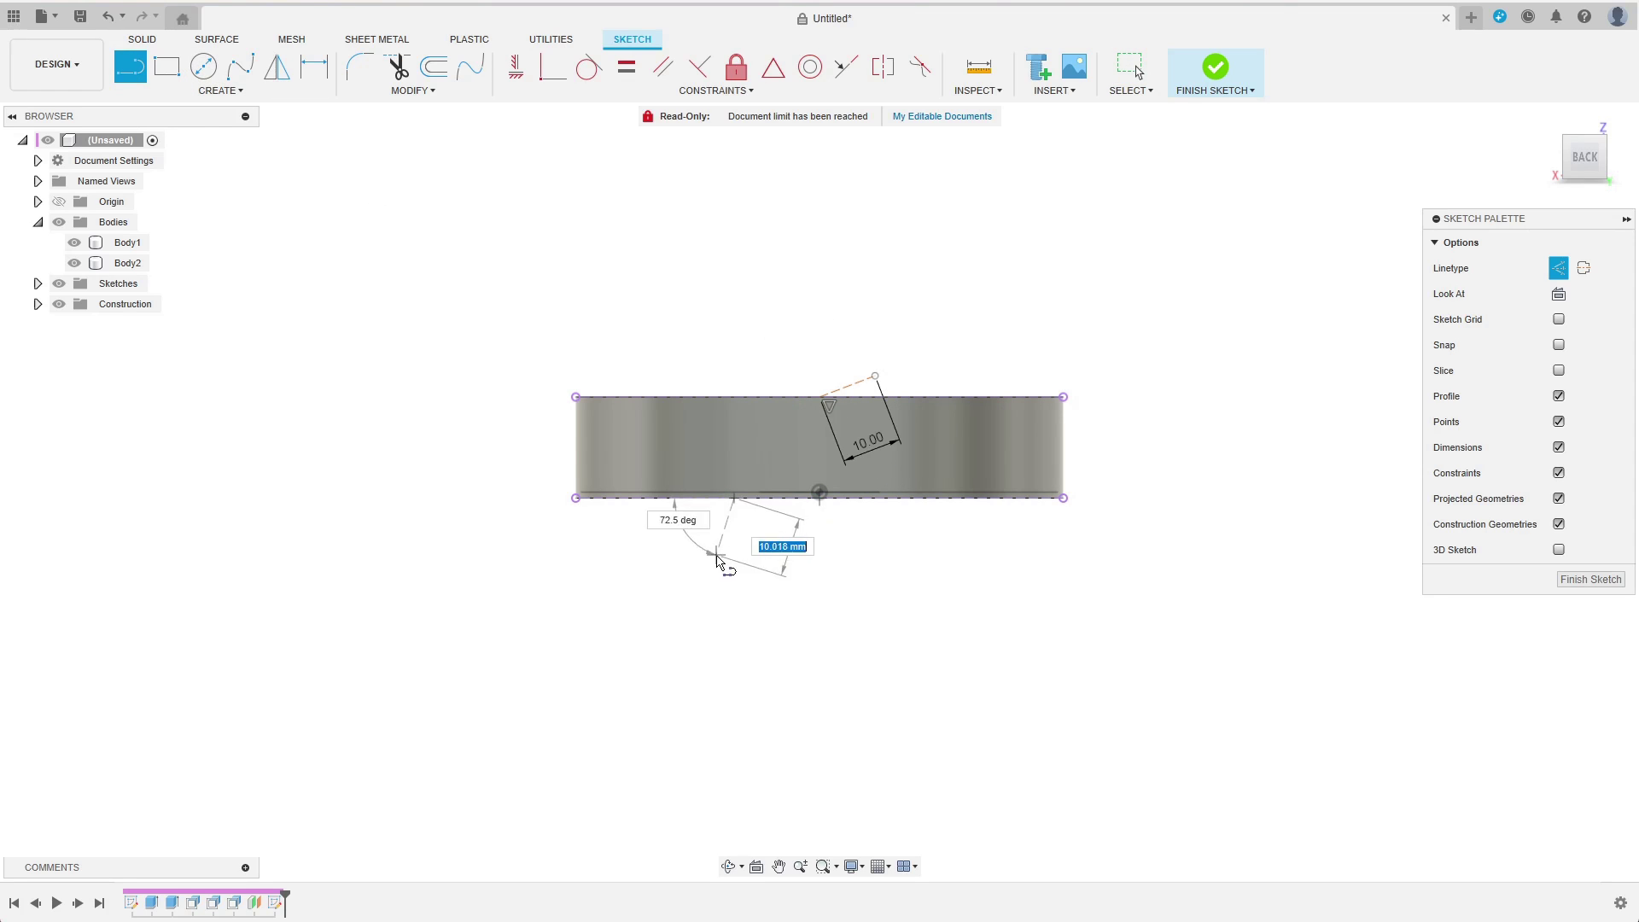
{"action": "type", "text": "10"}
{"action": "key", "text": "Return"}
Step: Dimension the upper construction line at 35° to the top edge and the lower one at 75° to the bottom edge
{"action": "key", "text": "d"}
{"action": "left_click", "coordinate": [868, 397]}
{"action": "left_click", "coordinate": [860, 381]}
{"action": "left_click", "coordinate": [965, 367]}
{"action": "type", "text": "35"}
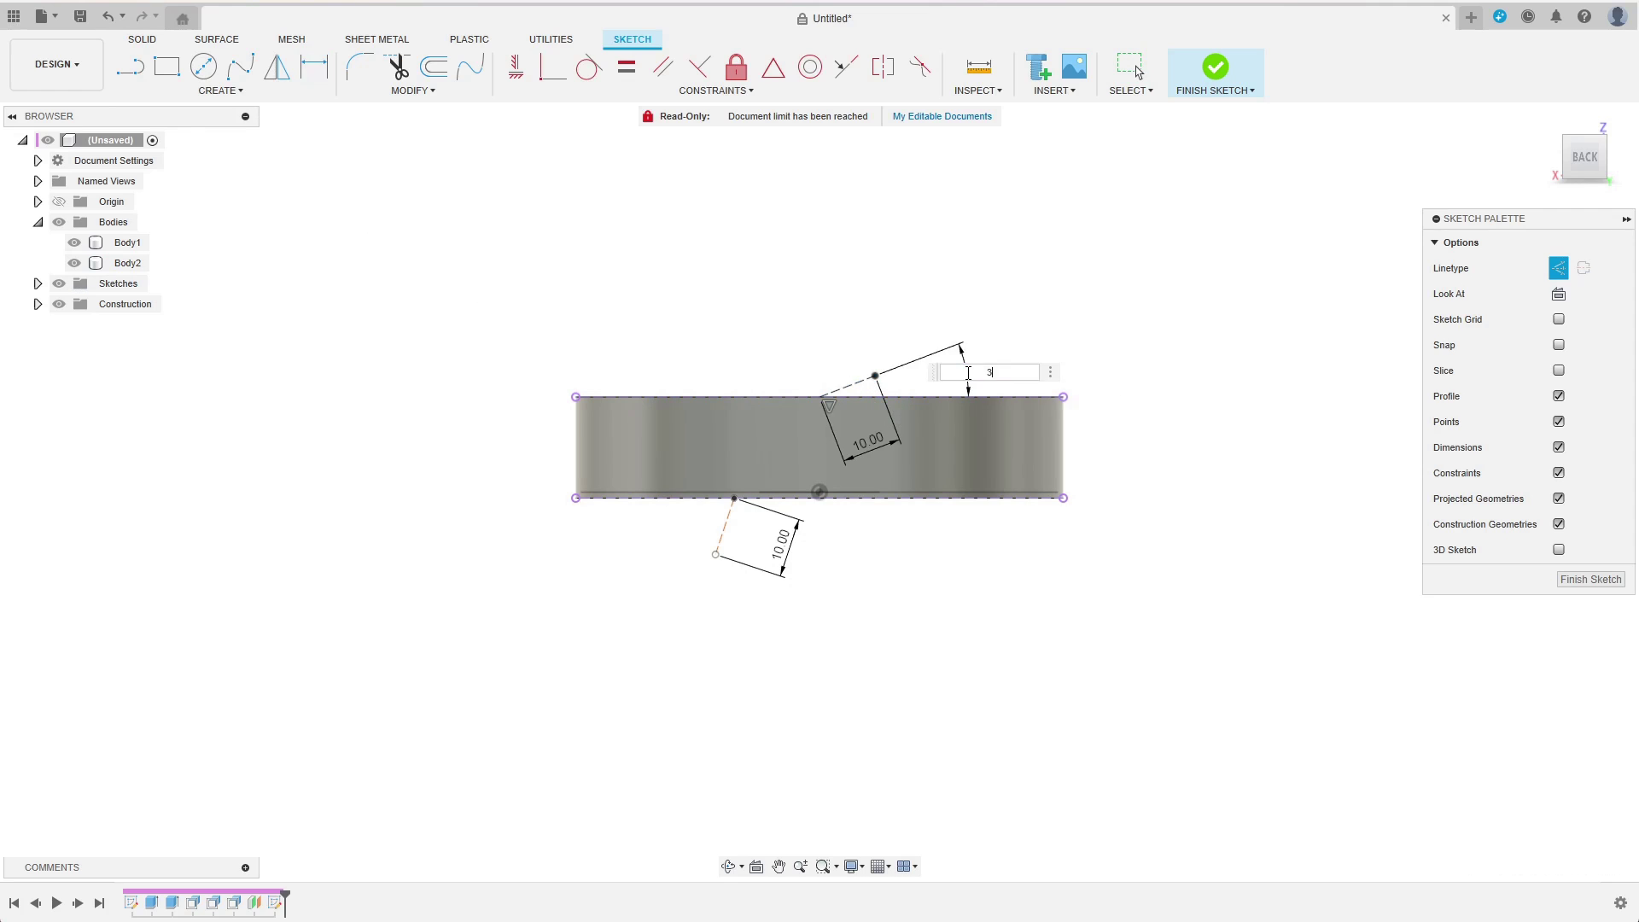
{"action": "key", "text": "Return"}
{"action": "left_click", "coordinate": [698, 500]}
{"action": "left_click", "coordinate": [723, 529]}
{"action": "left_click", "coordinate": [655, 545]}
{"action": "type", "text": "75"}
{"action": "key", "text": "Return"}
Step: Set the horizontal distance between the construction lines' start points on the disc's edges to 10 mm
{"action": "left_click", "coordinate": [732, 497]}
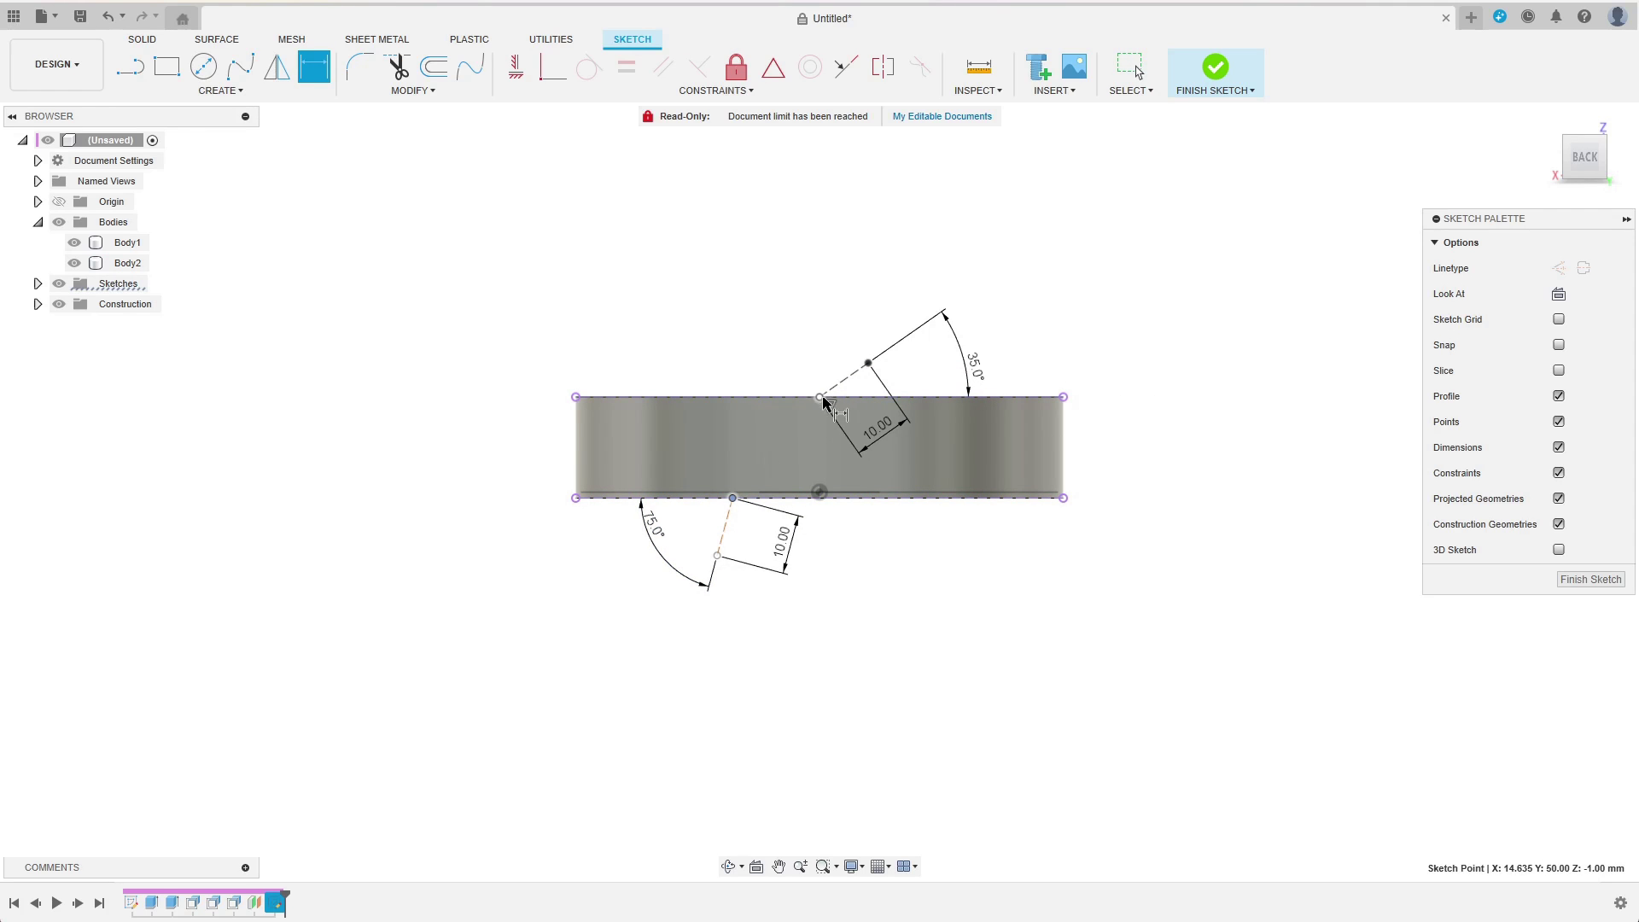
{"action": "left_click", "coordinate": [769, 331]}
{"action": "type", "text": "10"}
{"action": "key", "text": "Return"}
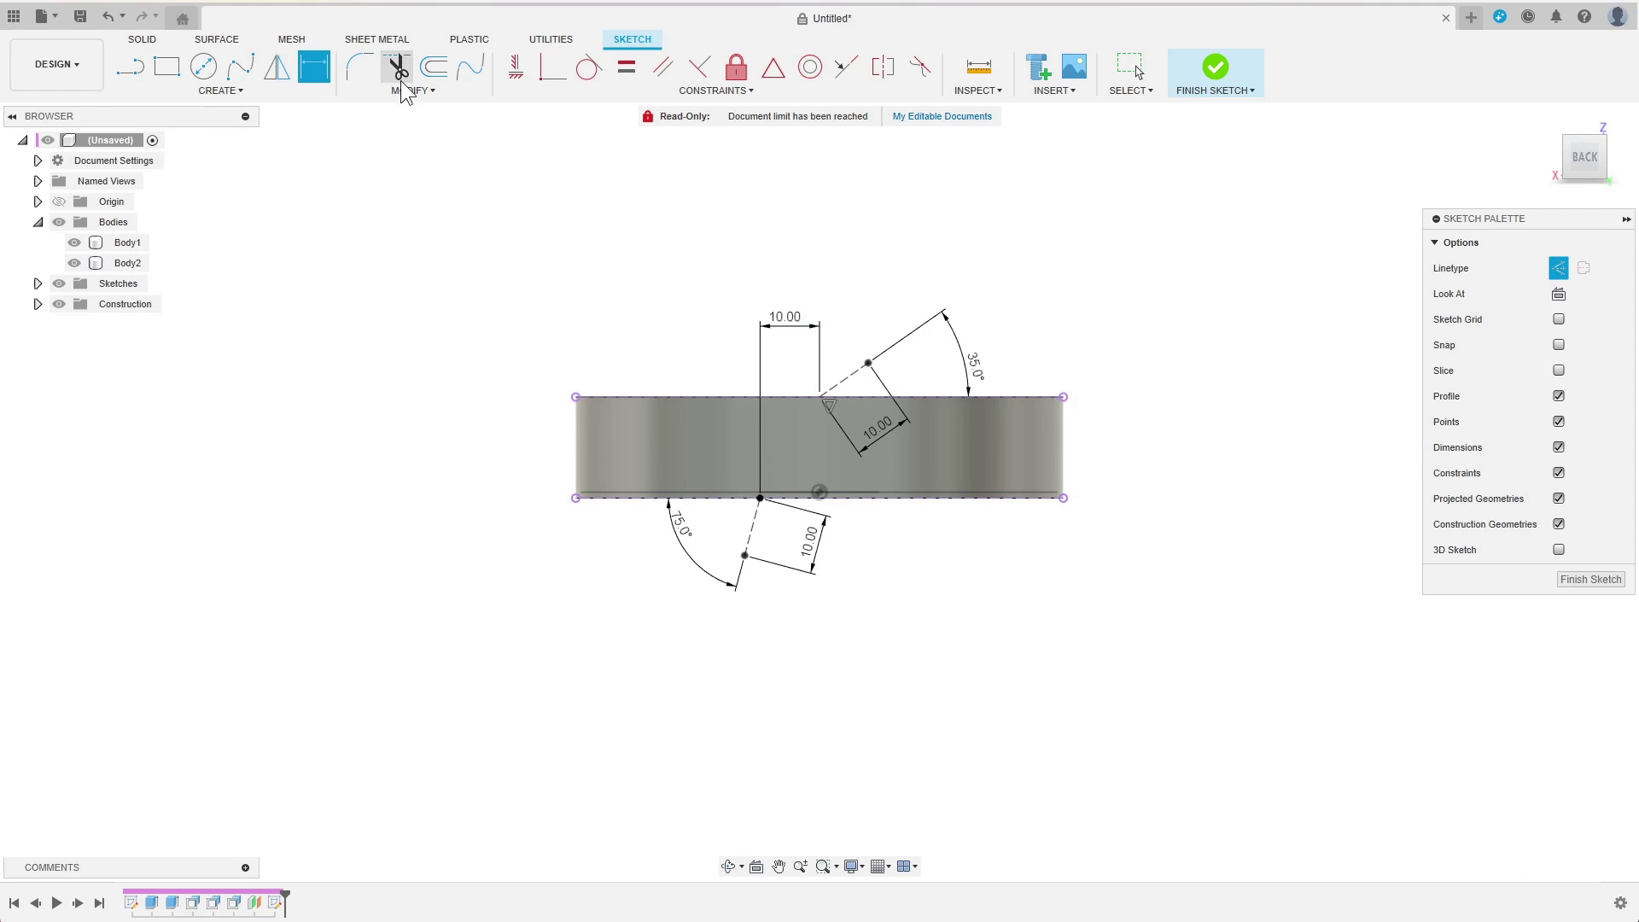
Step: Connect the two angled construction lines with a blend curve across the disc and change it to normal linetype
{"action": "left_click", "coordinate": [486, 73]}
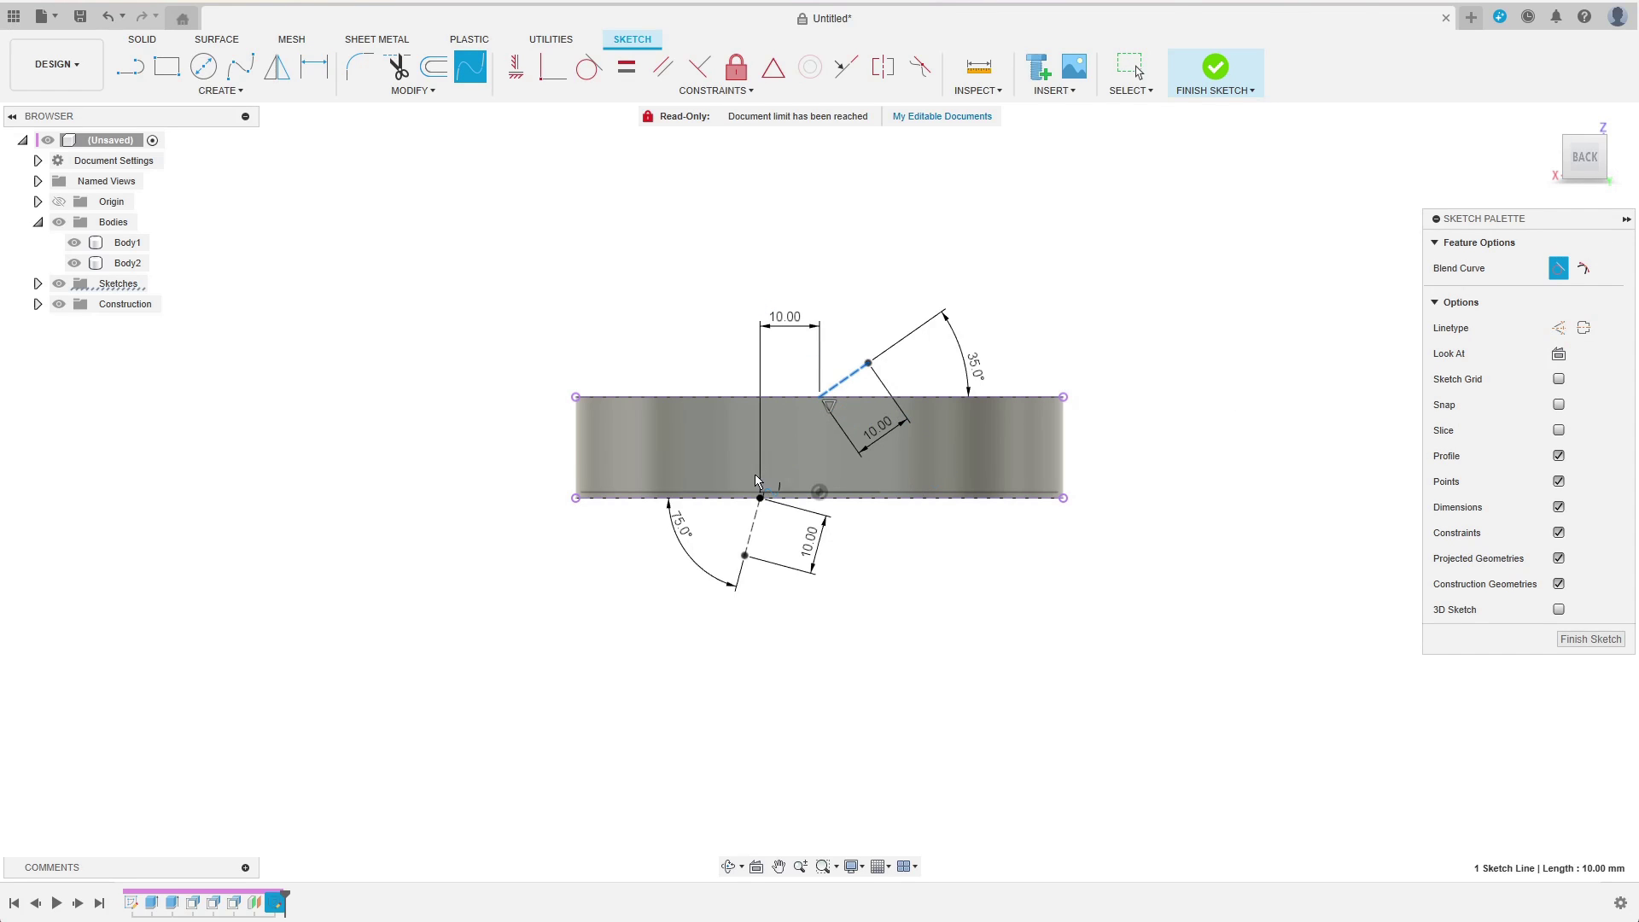
{"action": "left_click", "coordinate": [759, 510]}
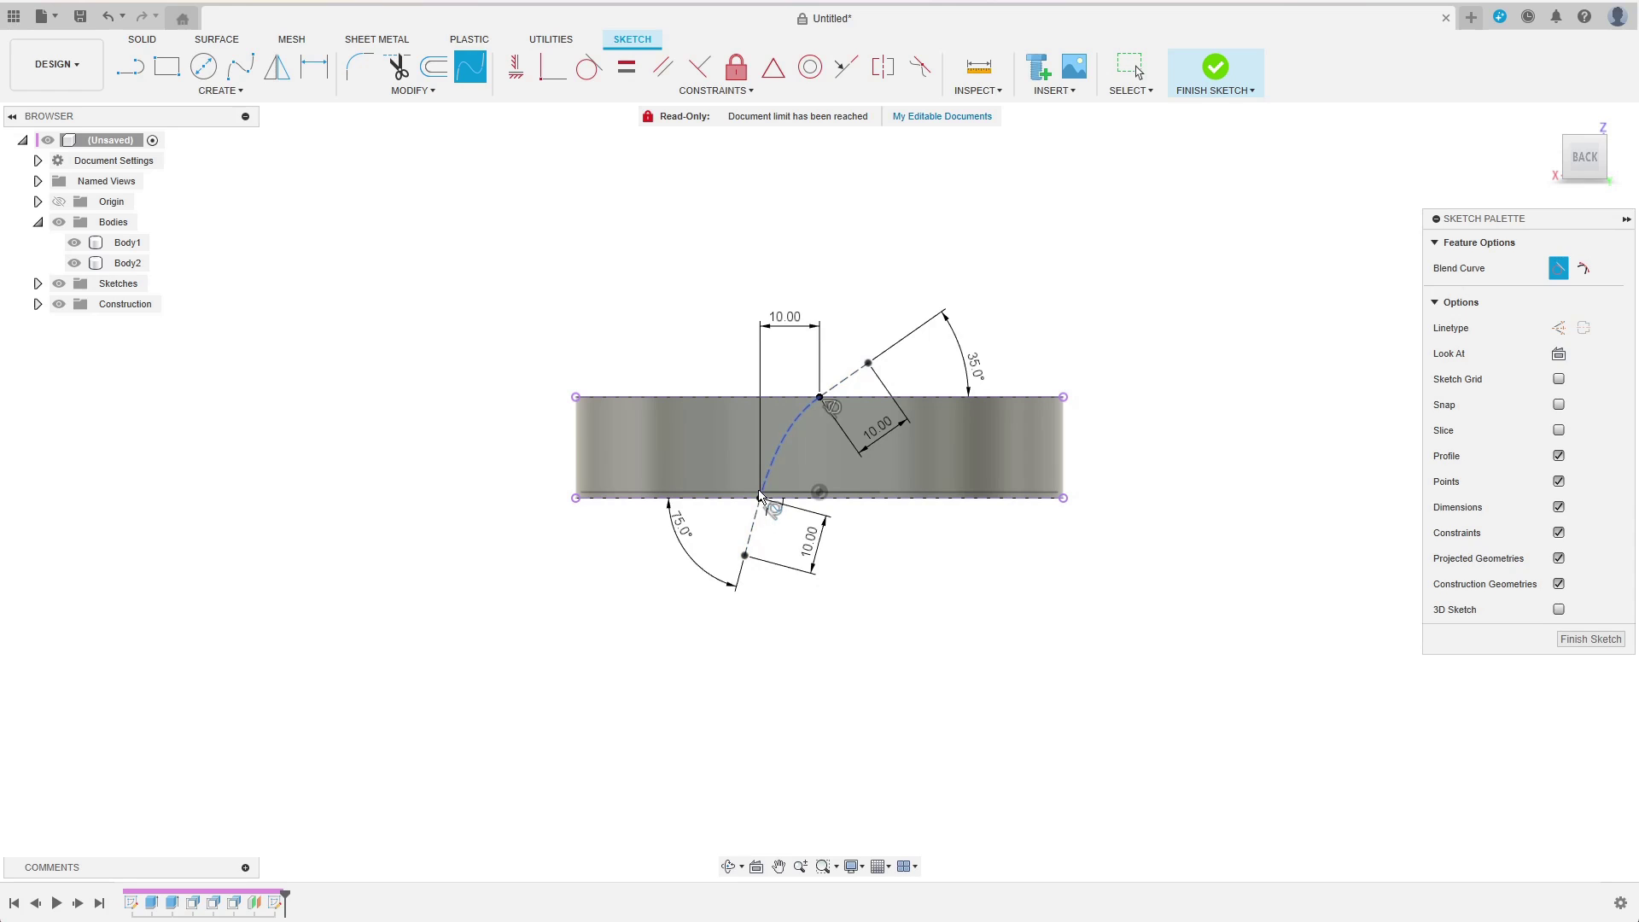
{"action": "key", "text": "Escape"}
{"action": "left_click", "coordinate": [776, 450]}
{"action": "left_click", "coordinate": [1559, 328]}
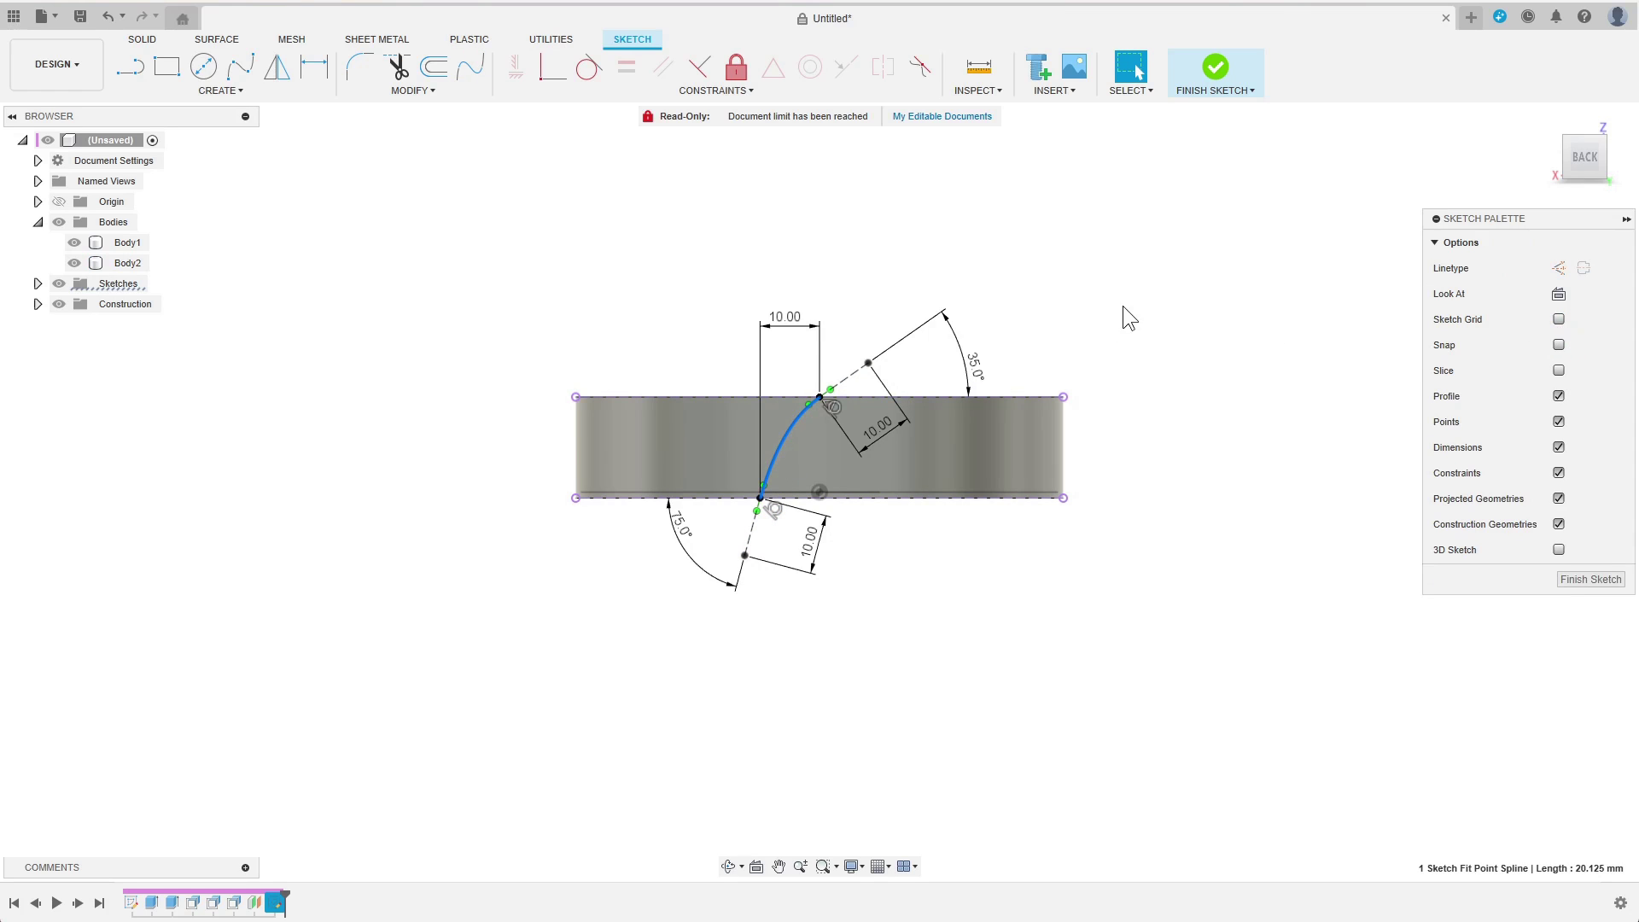
Step: Close the curved profile with a line along the disc's bottom edge and a vertical line up to the curve's upper end, and finish the sketch
{"action": "key", "text": "l"}
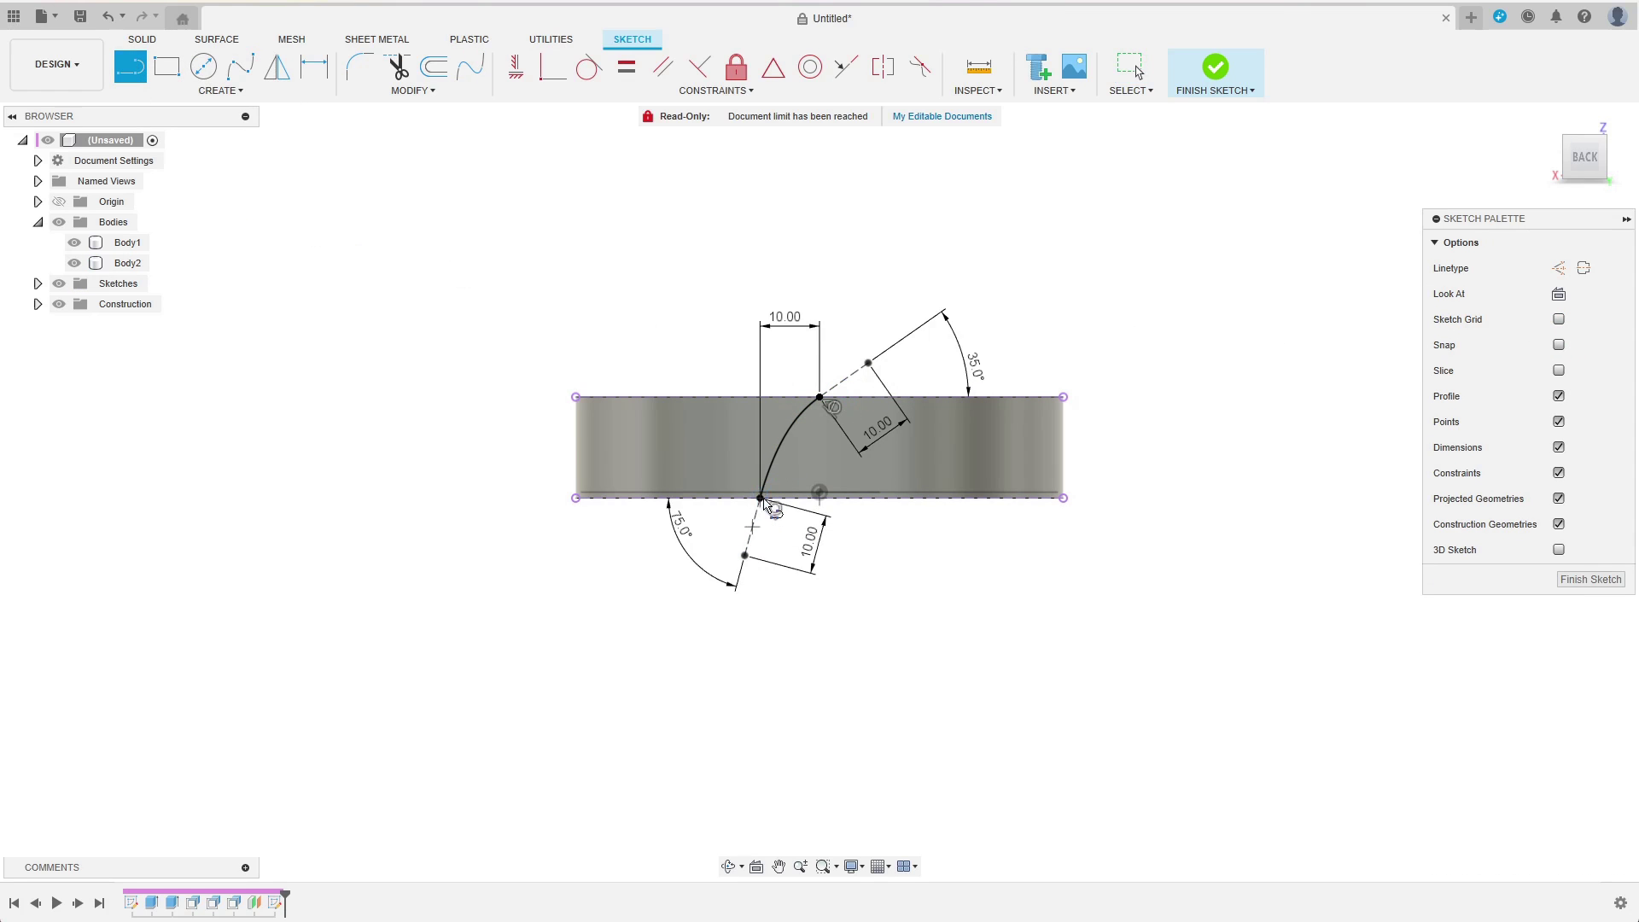
{"action": "scroll", "coordinate": [821, 503], "scroll_direction": "up", "scroll_amount": 3}
{"action": "left_click", "coordinate": [821, 495]}
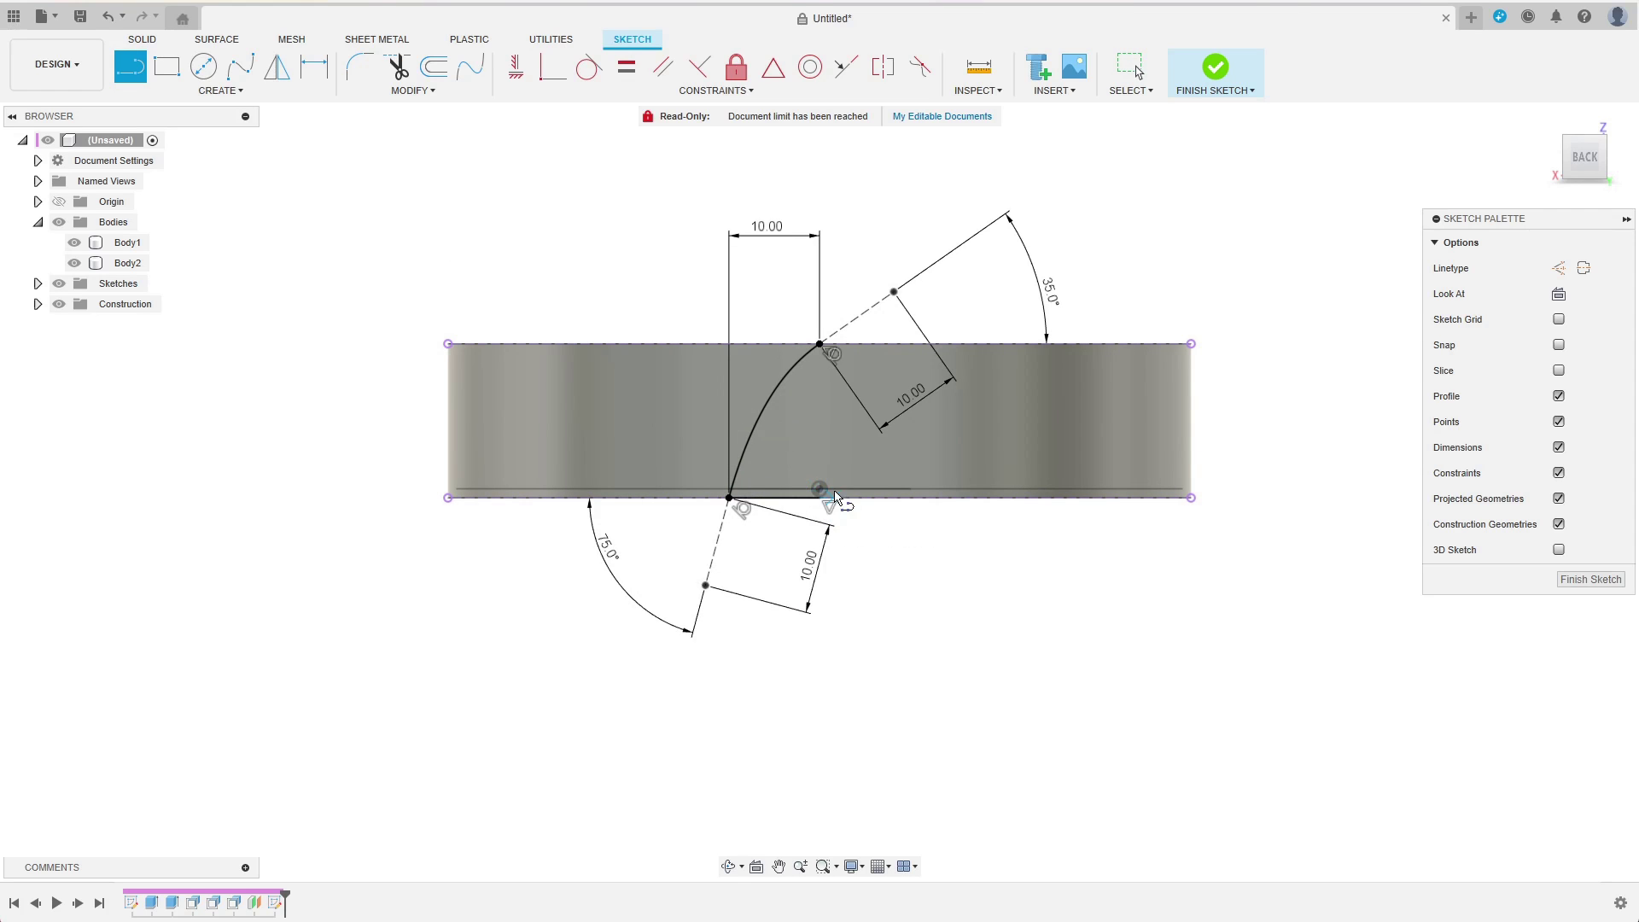
{"action": "left_click", "coordinate": [819, 345]}
{"action": "scroll", "coordinate": [880, 606], "scroll_direction": "up", "scroll_amount": 2}
{"action": "left_click", "coordinate": [1580, 578]}
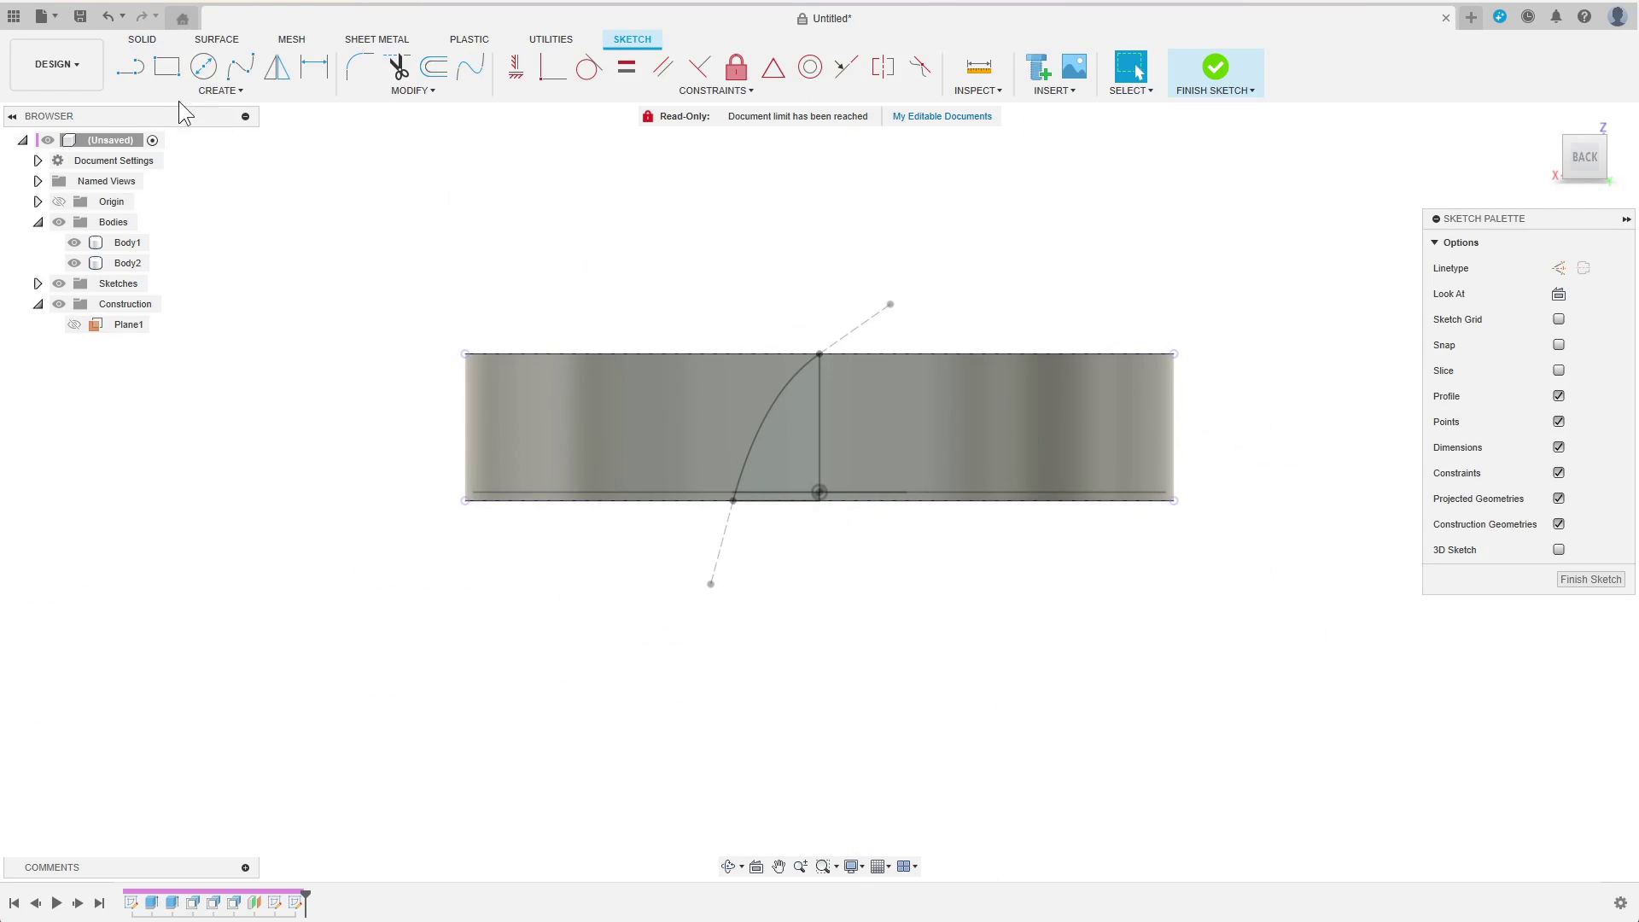
Step: Project the disc's top and bottom edges into the second sketch on the offset plane
{"action": "key", "text": "p"}
{"action": "left_click", "coordinate": [935, 353]}
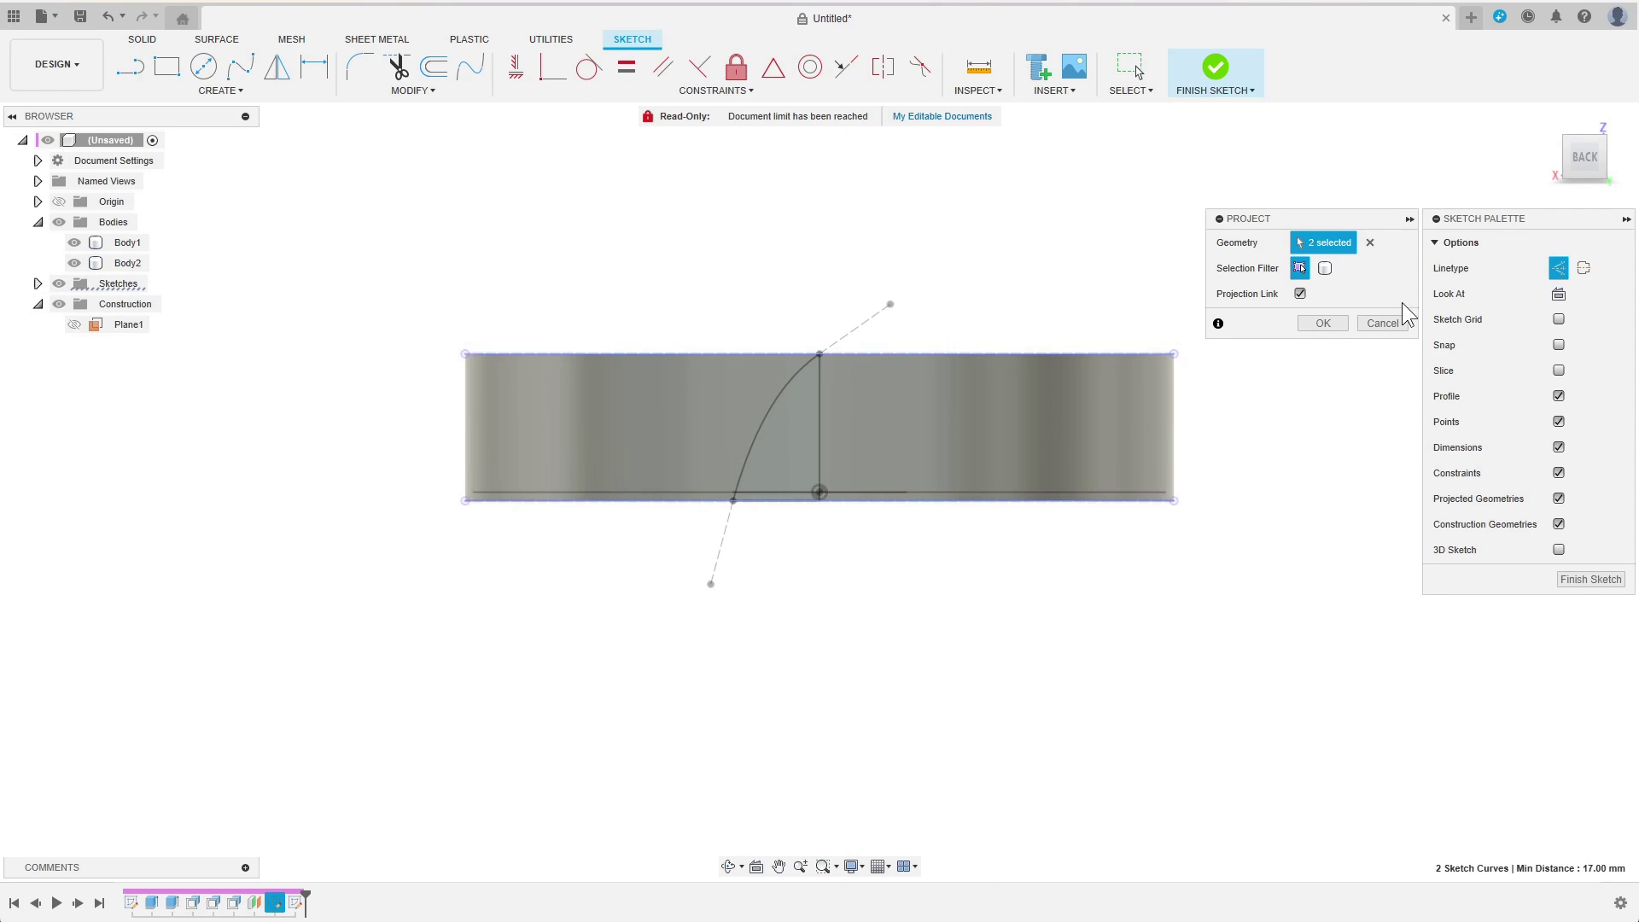
{"action": "left_click", "coordinate": [1322, 323]}
Step: Draw two 10 mm construction lines, one rising from the top edge toward one side and one descending from the bottom edge on the other
{"action": "left_click", "coordinate": [131, 67]}
{"action": "left_click", "coordinate": [1559, 268]}
{"action": "left_click", "coordinate": [988, 354]}
{"action": "type", "text": "10"}
{"action": "key", "text": "Return"}
{"action": "key", "text": "Escape"}
{"action": "key", "text": "l"}
{"action": "left_click", "coordinate": [578, 501]}
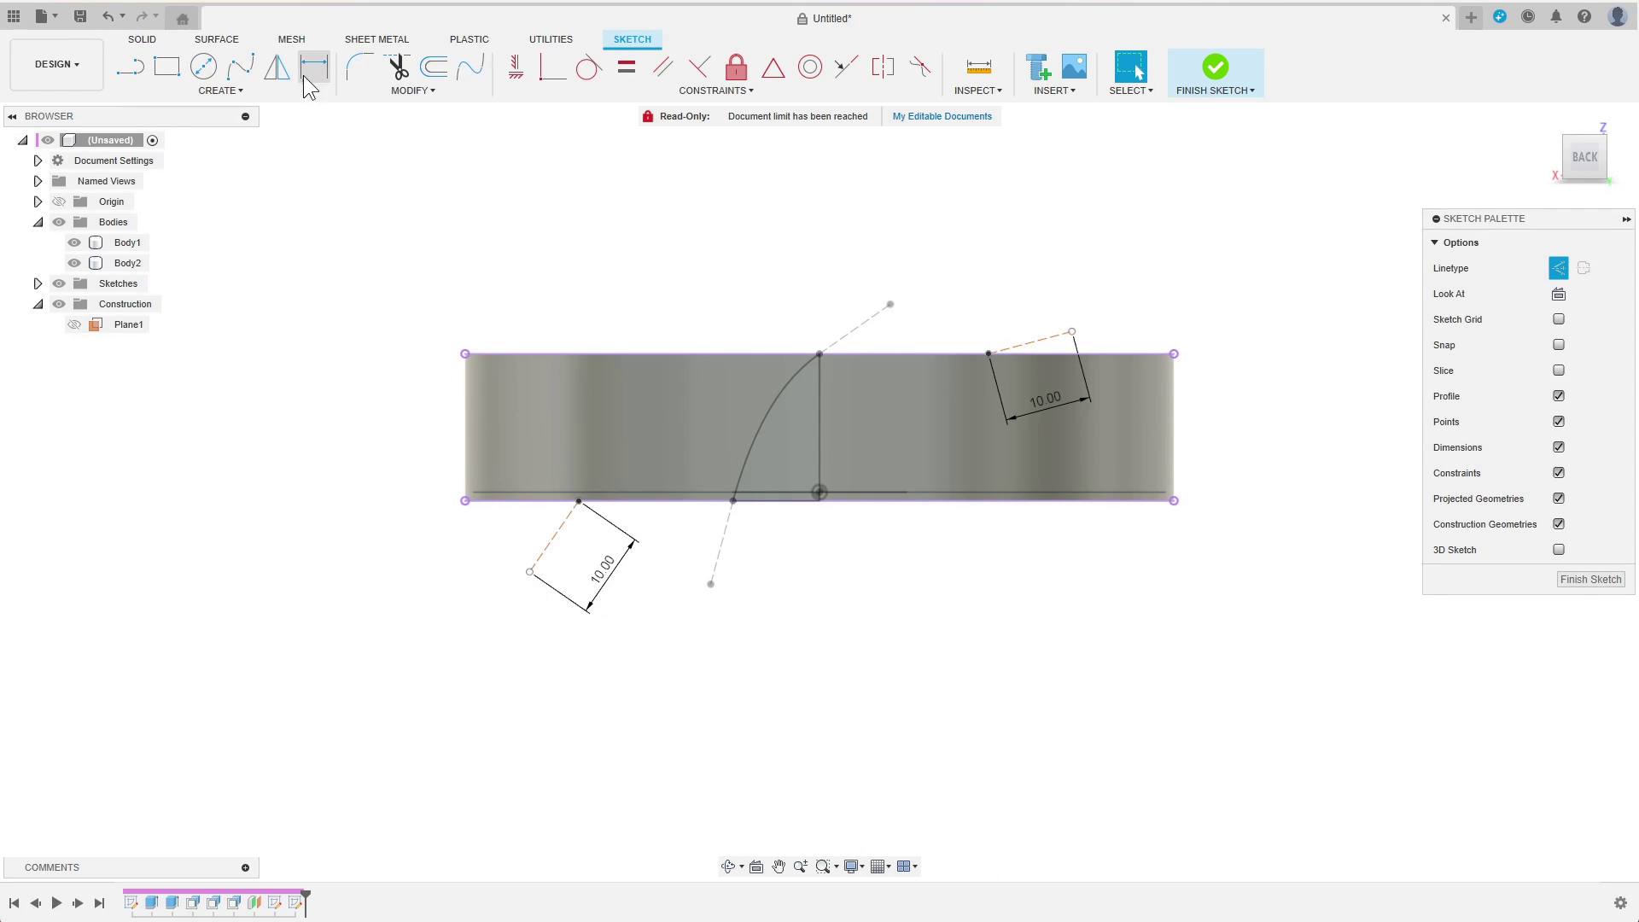
Step: Dimension the upper construction line at 10° to the top edge and the lower one at 43° to the bottom edge
{"action": "left_click", "coordinate": [1049, 337]}
{"action": "left_click", "coordinate": [1063, 353]}
{"action": "left_click", "coordinate": [1126, 346]}
{"action": "type", "text": "10"}
{"action": "key", "text": "Return"}
{"action": "left_click", "coordinate": [555, 534]}
{"action": "left_click", "coordinate": [538, 500]}
{"action": "left_click", "coordinate": [481, 574]}
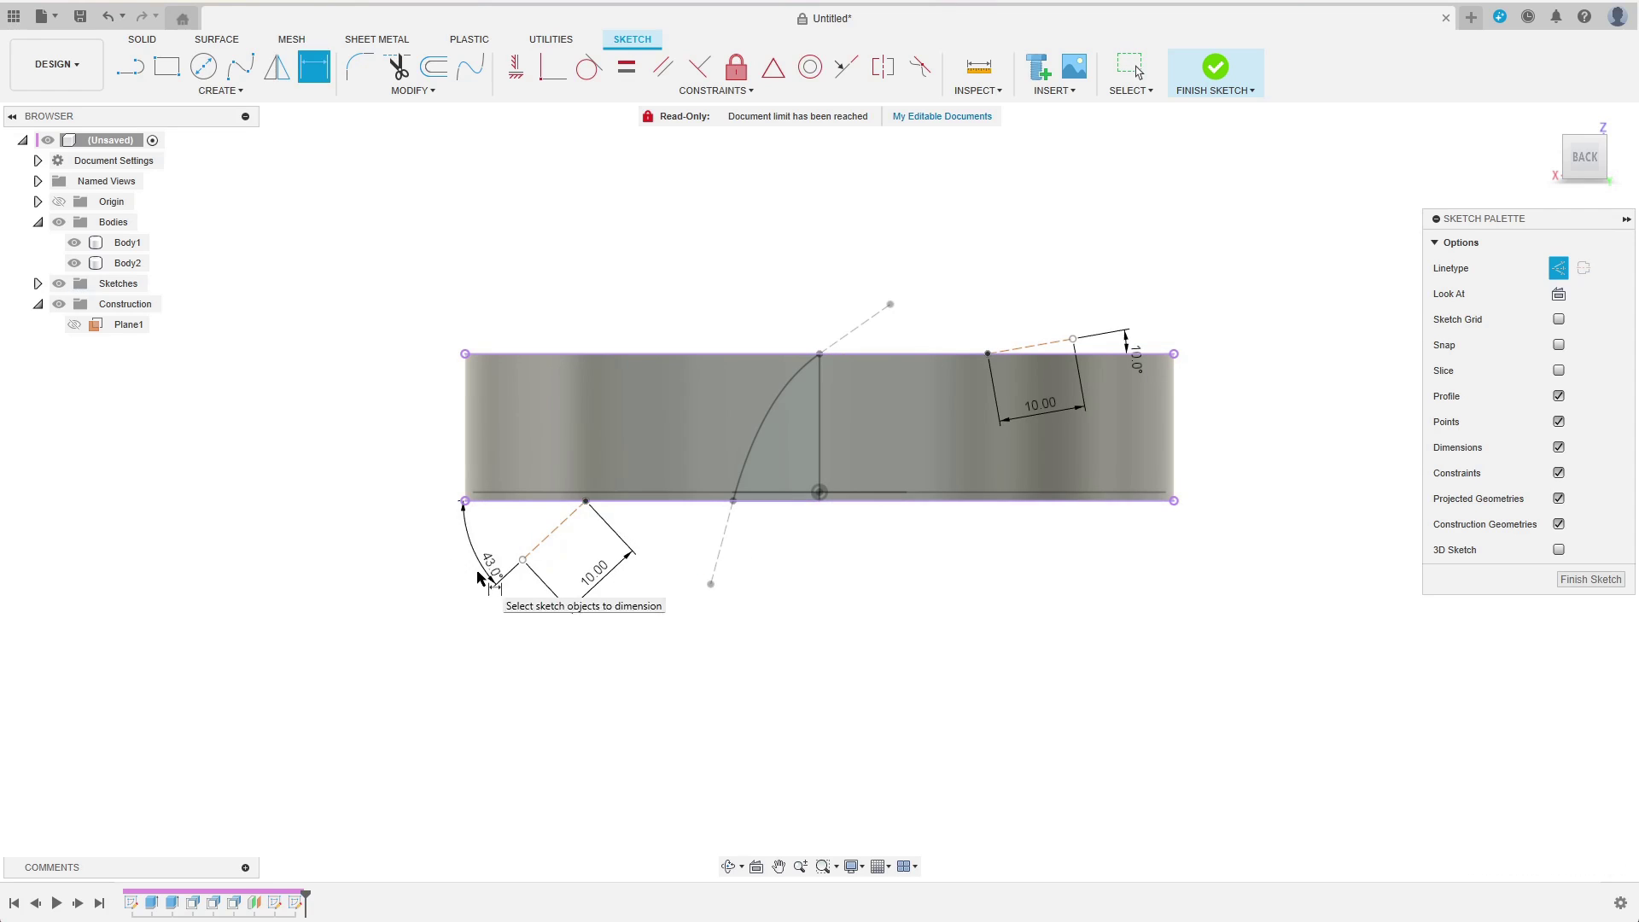
Step: Set the horizontal distances from the origin to 20 mm for the lower construction line's start and 15 mm for the upper one's
{"action": "left_click", "coordinate": [819, 491]}
{"action": "left_click", "coordinate": [695, 706]}
{"action": "type", "text": "20"}
{"action": "key", "text": "Return"}
{"action": "left_click", "coordinate": [820, 491]}
{"action": "left_click", "coordinate": [987, 354]}
{"action": "left_click", "coordinate": [896, 704]}
{"action": "type", "text": "15"}
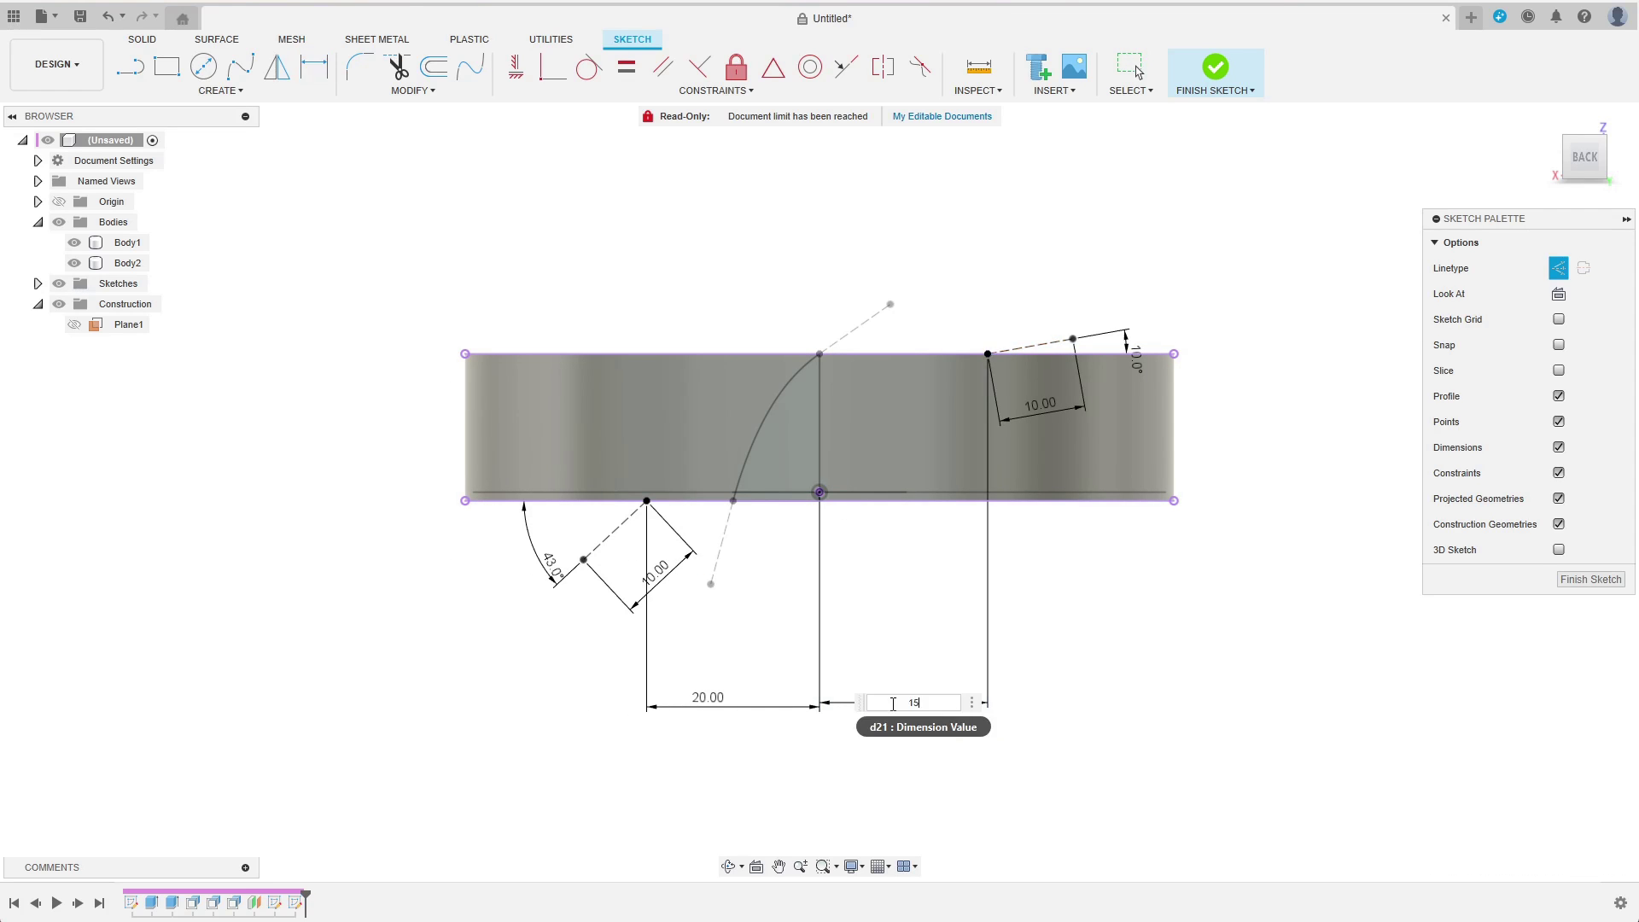
Step: Connect the 10° and 43° construction lines with a blend curve across the disc
{"action": "left_click", "coordinate": [989, 346]}
{"action": "left_click", "coordinate": [615, 530]}
{"action": "key", "text": "Escape"}
Step: Close the wider profile with a line along the bottom edge and a vertical line to the blend curve's upper end, and finish the sketch
{"action": "key", "text": "l"}
{"action": "left_click", "coordinate": [646, 501]}
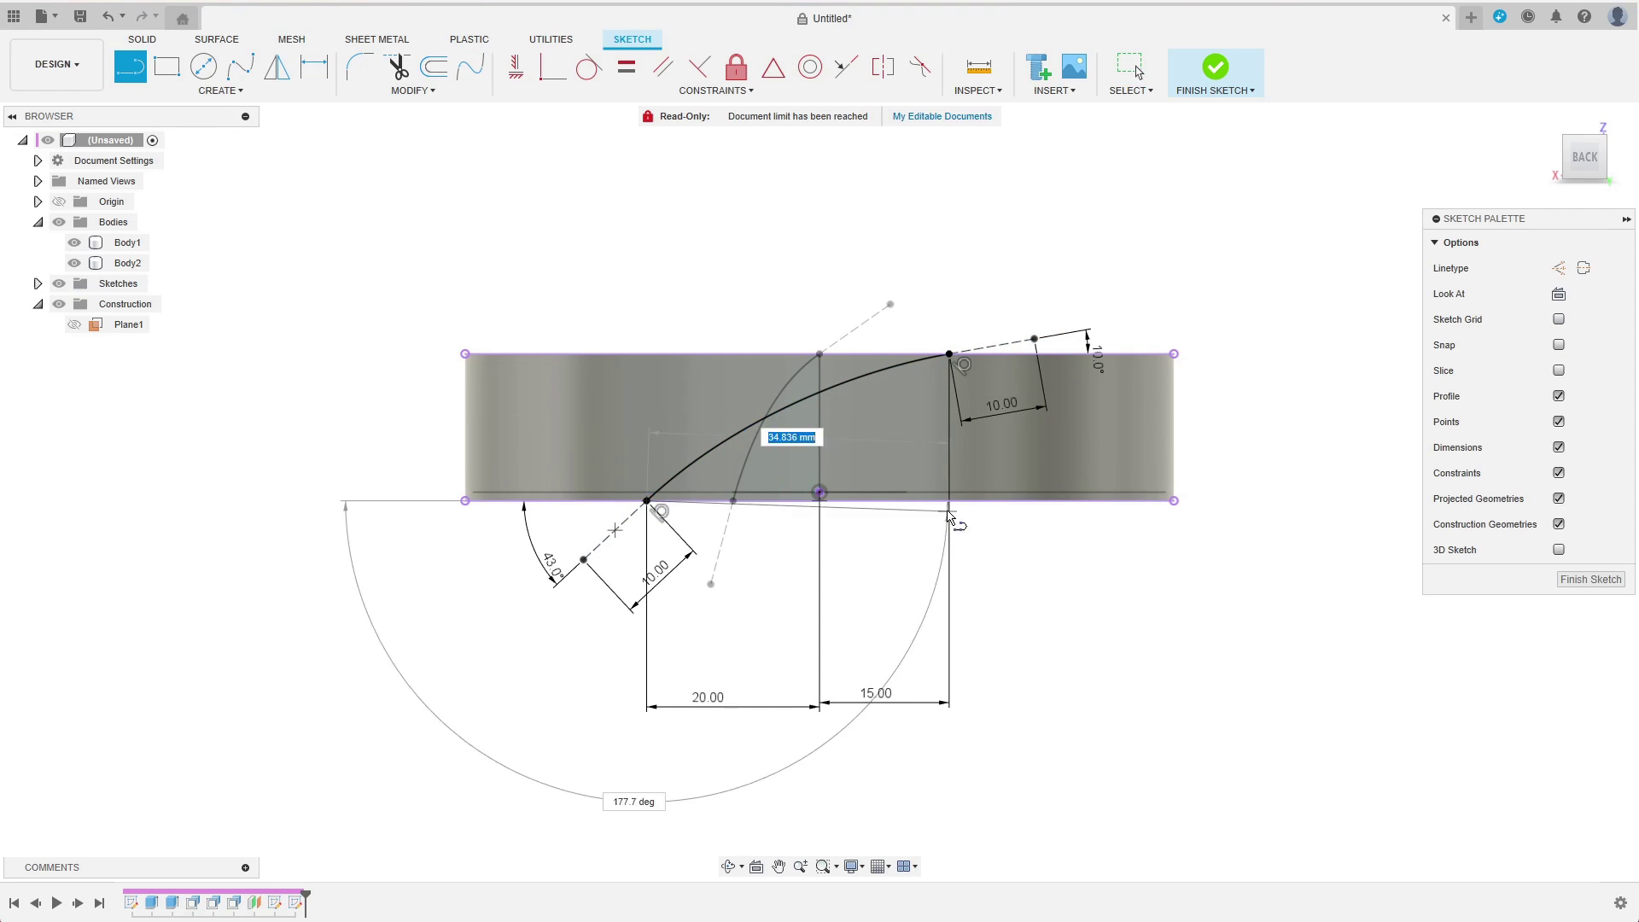
{"action": "left_click", "coordinate": [921, 501]}
{"action": "left_click", "coordinate": [949, 354]}
{"action": "key", "text": "Escape"}
{"action": "left_click", "coordinate": [1589, 578]}
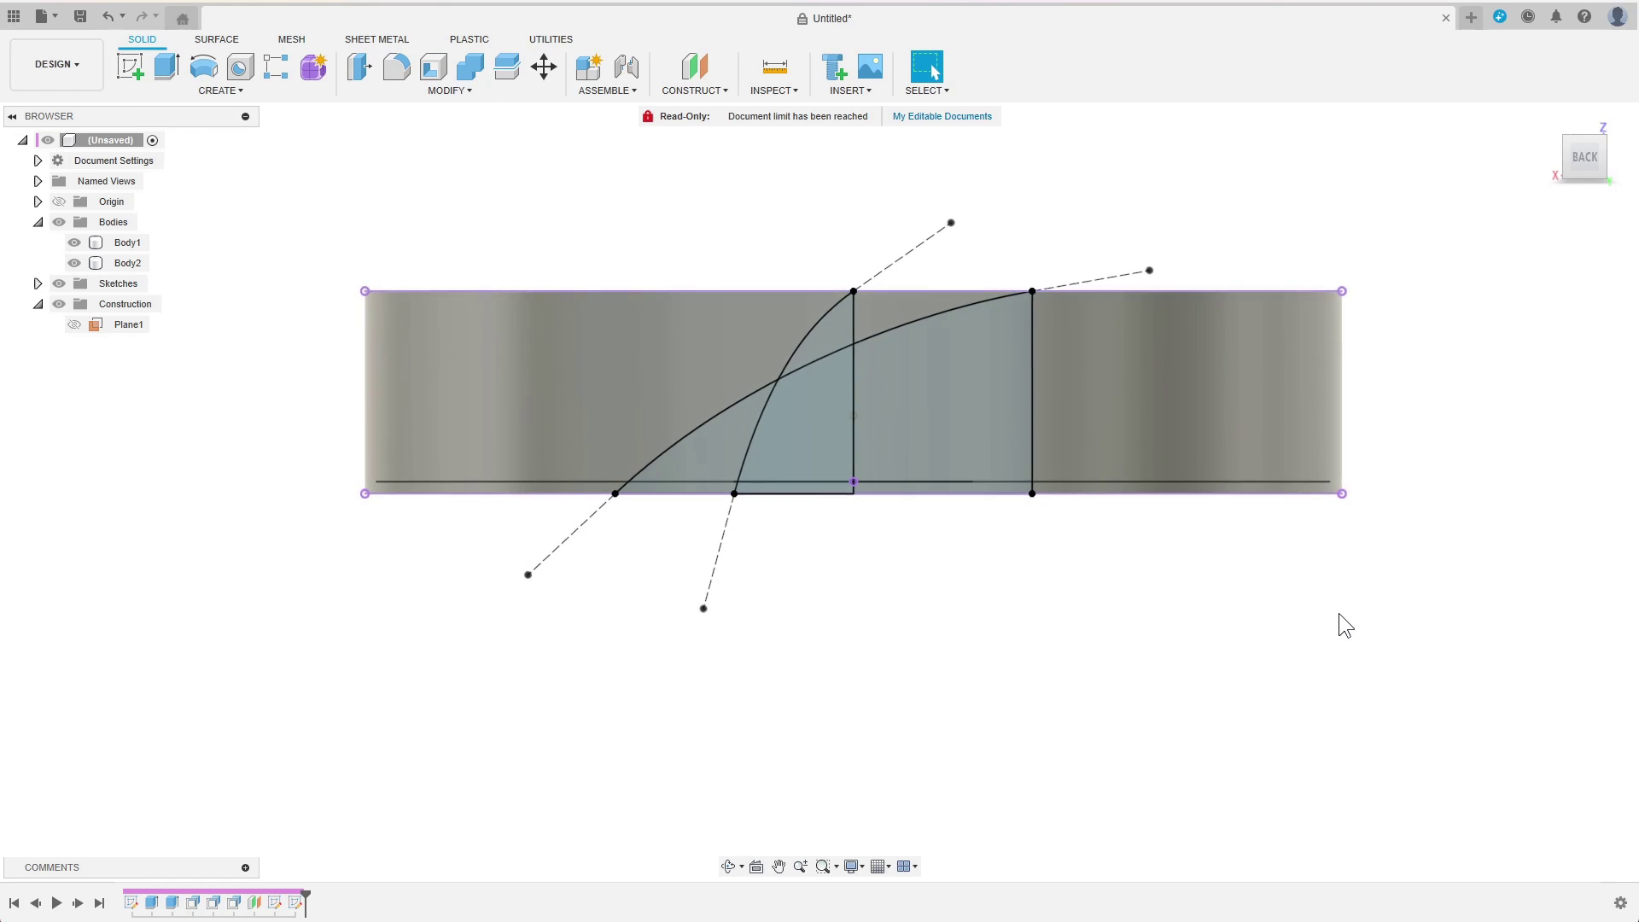
Step: Hide the disc body and deboss the narrow curved profile into the hub's cylindrical face at a depth of -2 mm
{"action": "left_click", "coordinate": [75, 263]}
{"action": "left_click", "coordinate": [215, 90]}
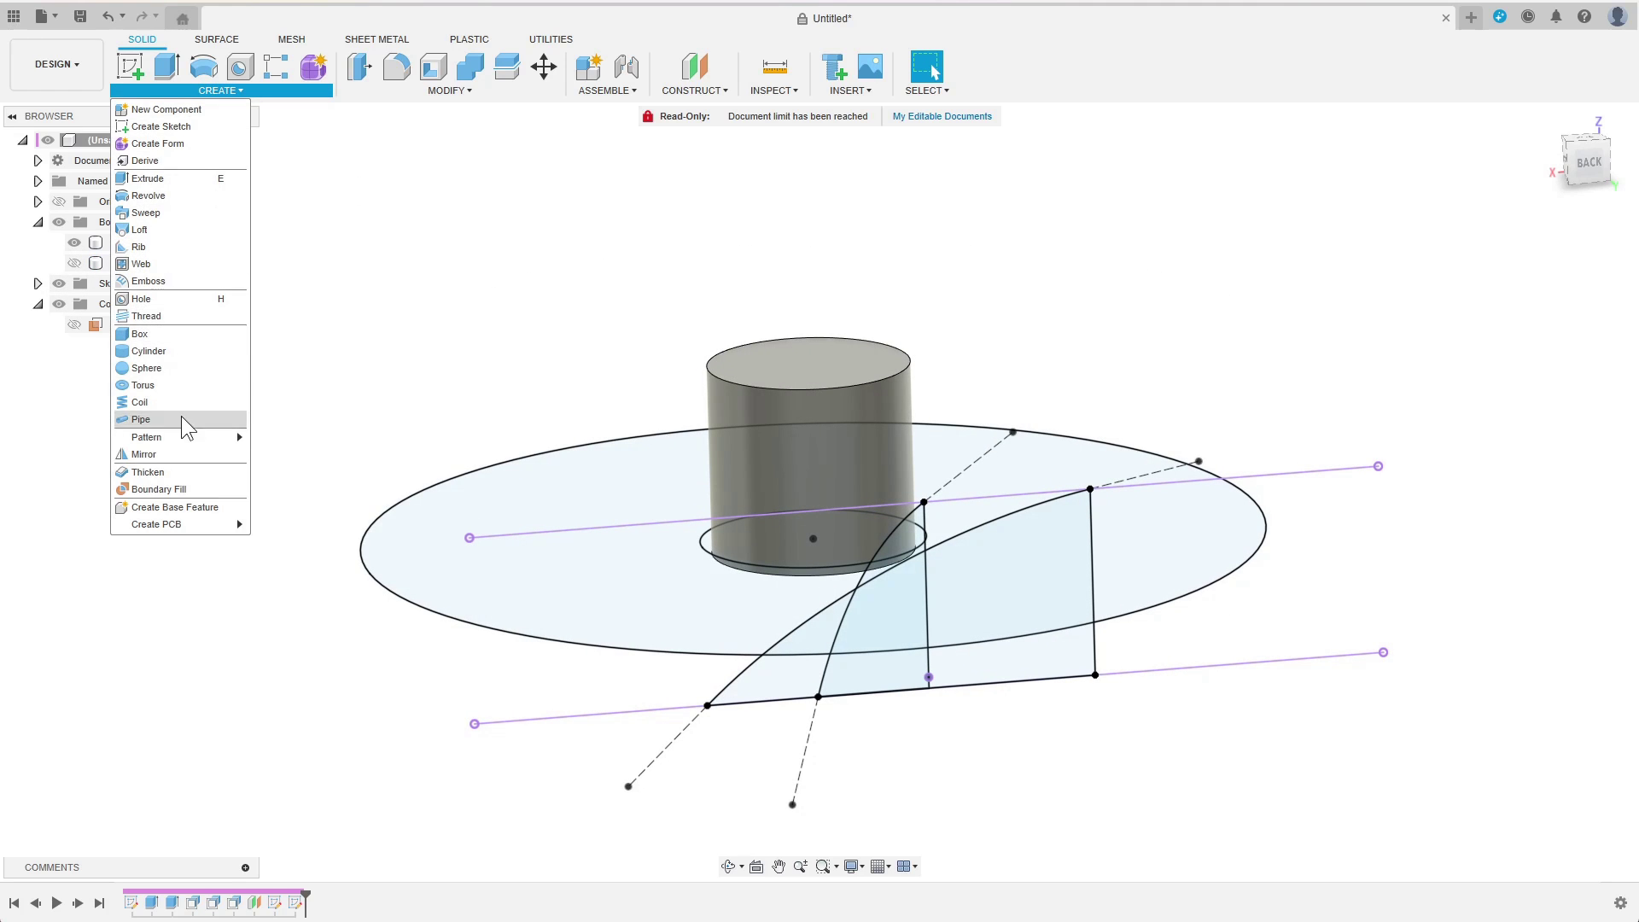
{"action": "left_click", "coordinate": [183, 280]}
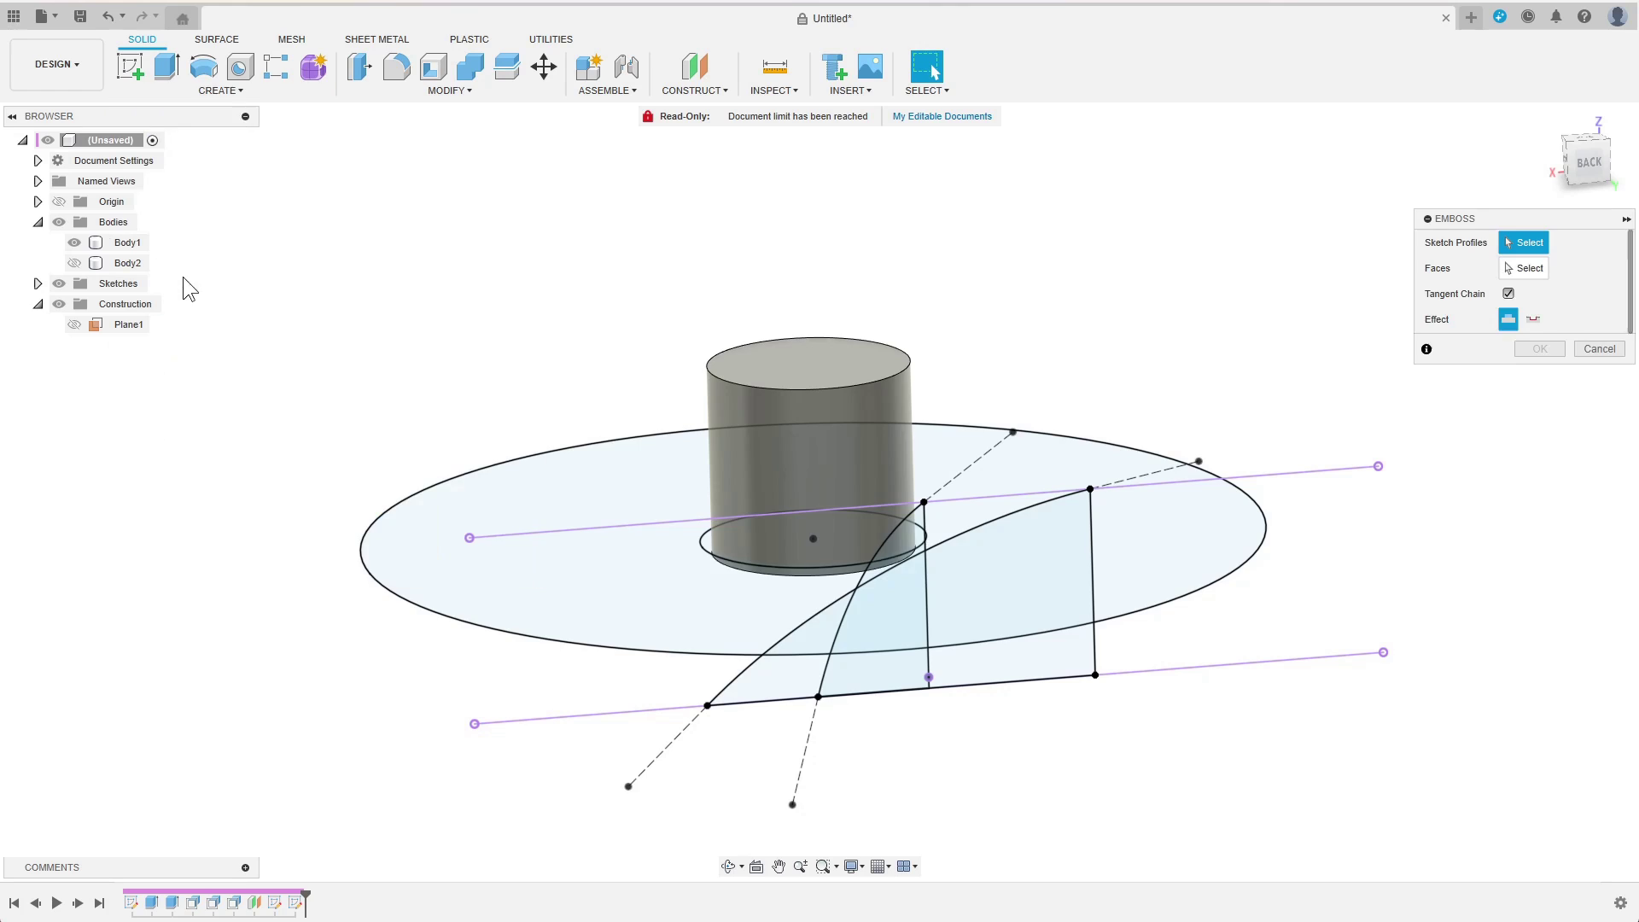
{"action": "left_click", "coordinate": [905, 539]}
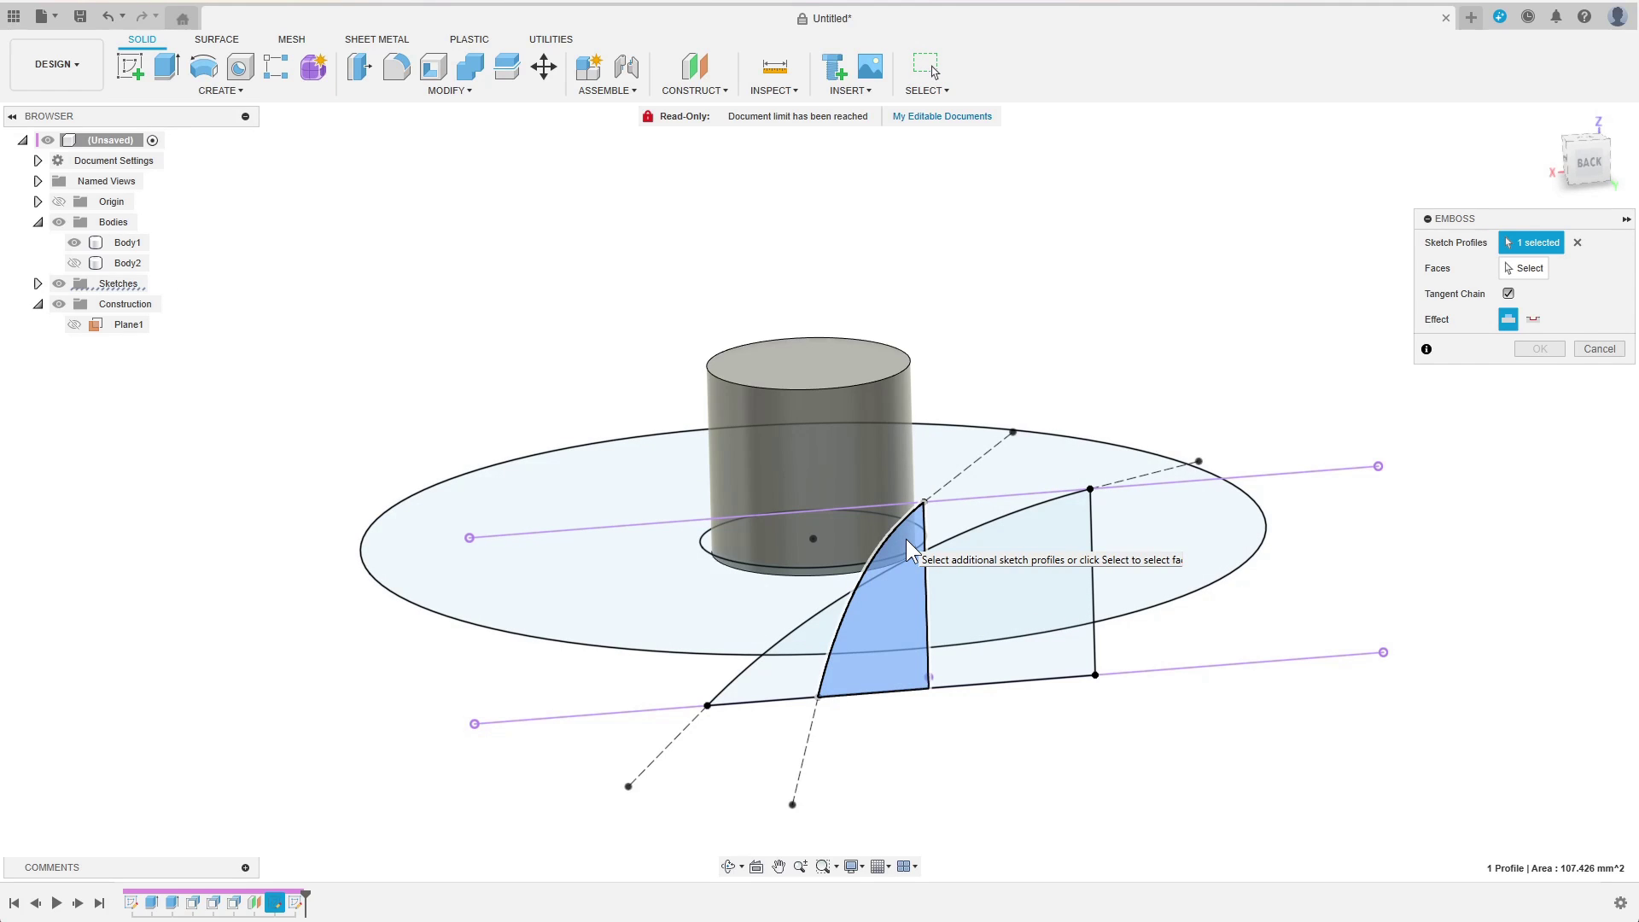
{"action": "left_click", "coordinate": [1523, 268]}
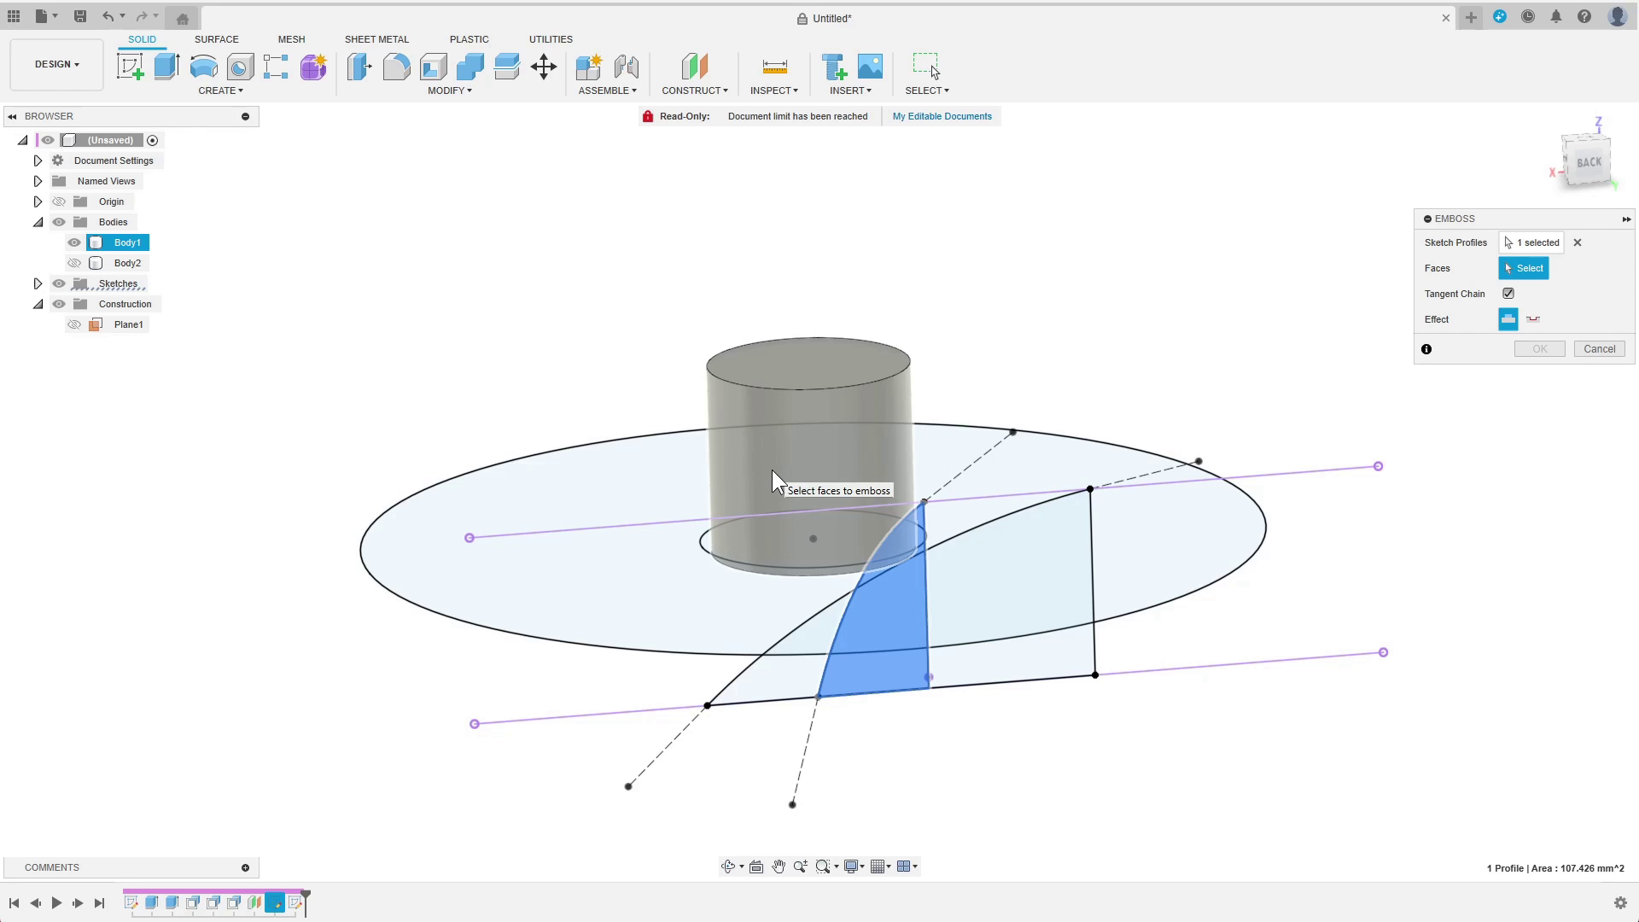
{"action": "left_click", "coordinate": [771, 469]}
{"action": "left_click", "coordinate": [1551, 346]}
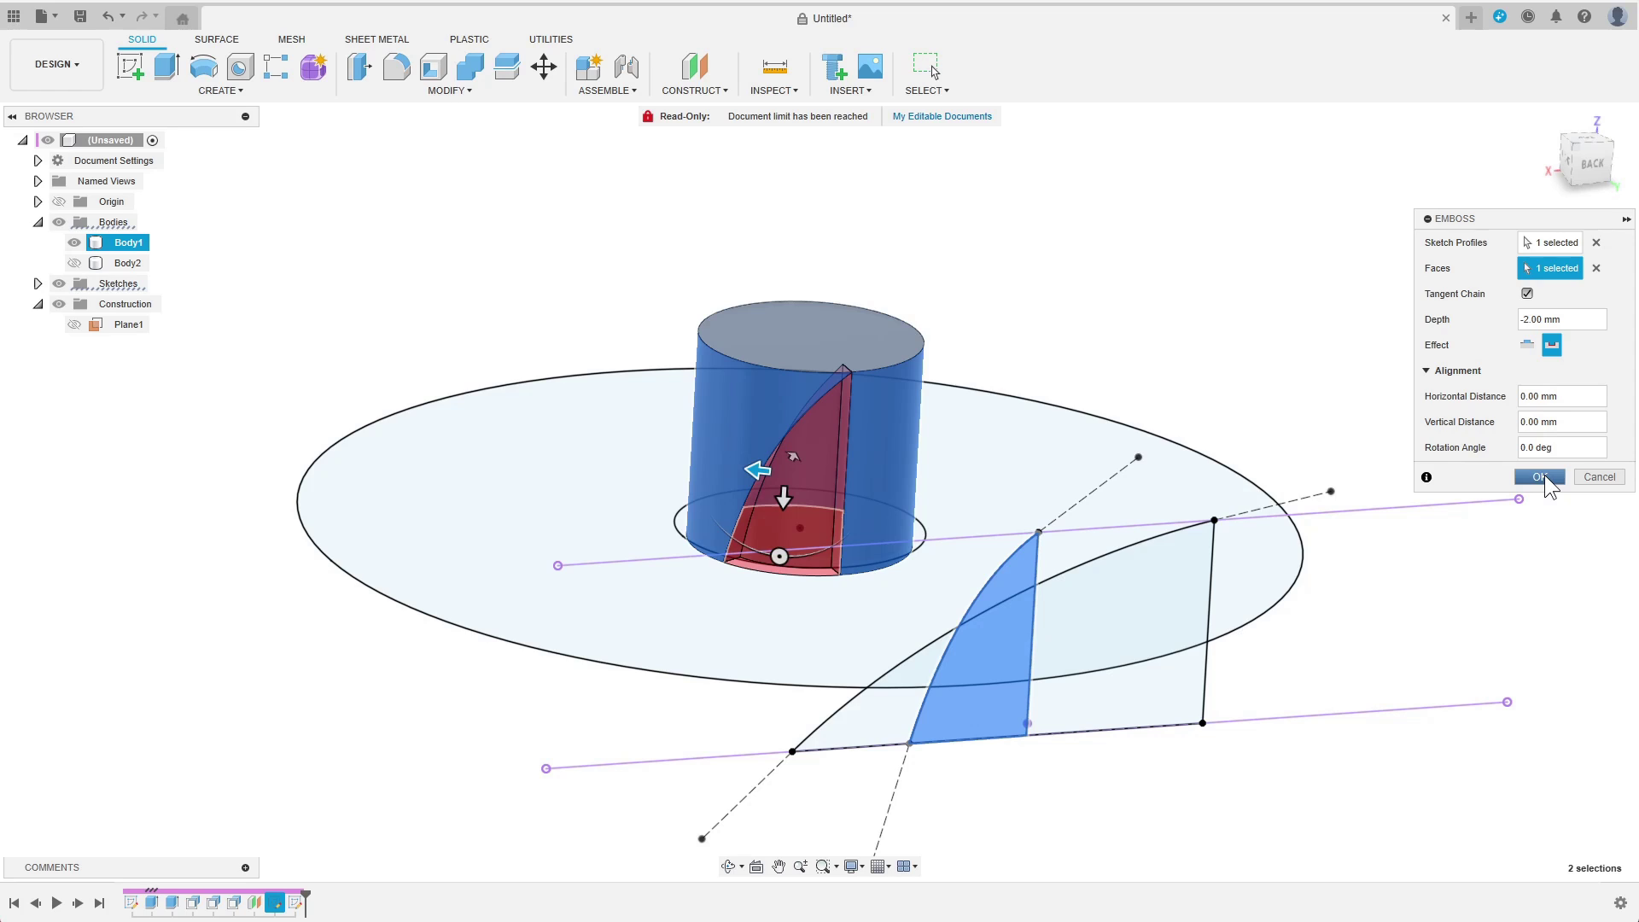
{"action": "left_click", "coordinate": [1540, 477]}
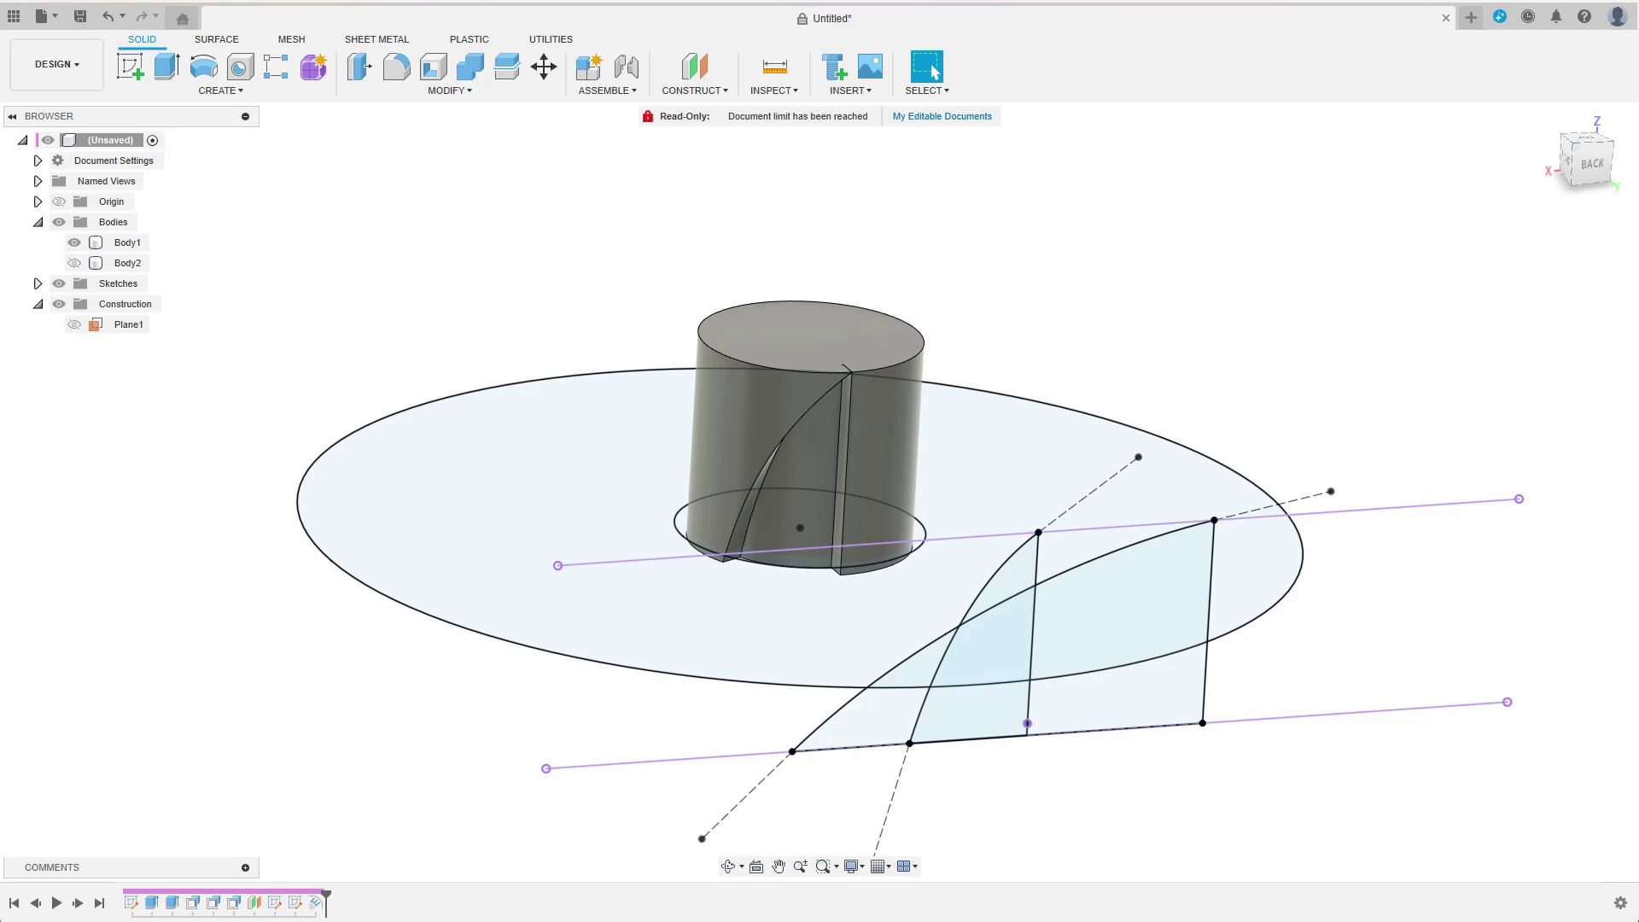
Step: Delete the debossed pocket's faces and the hub's top face as surfaces
{"action": "left_click", "coordinate": [216, 40]}
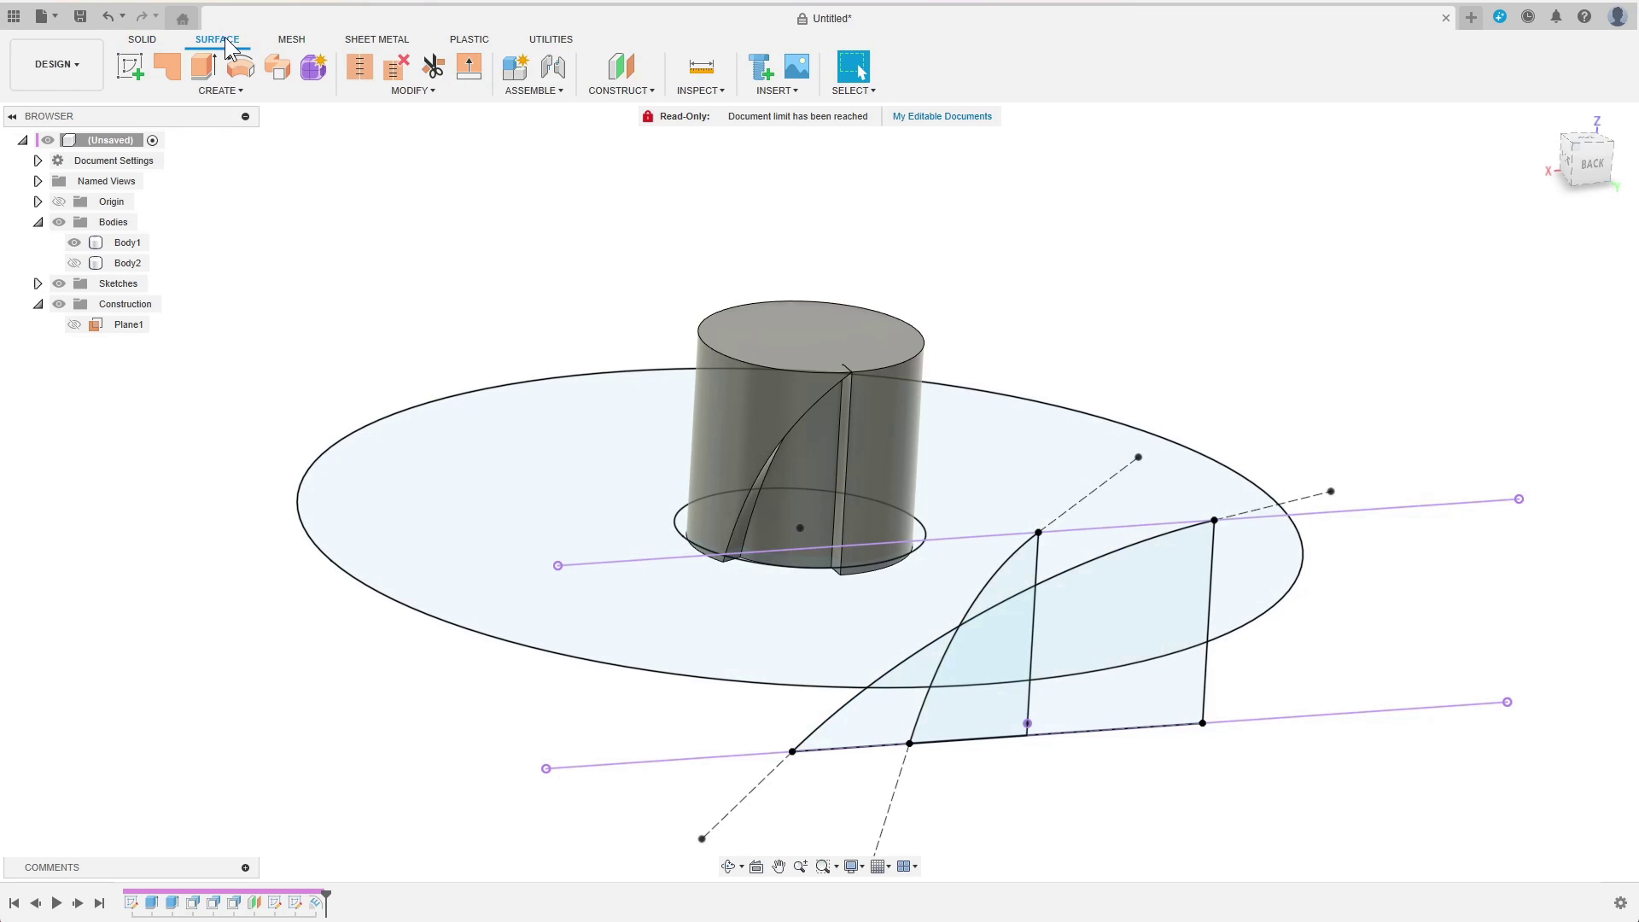
{"action": "left_click", "coordinate": [739, 540]}
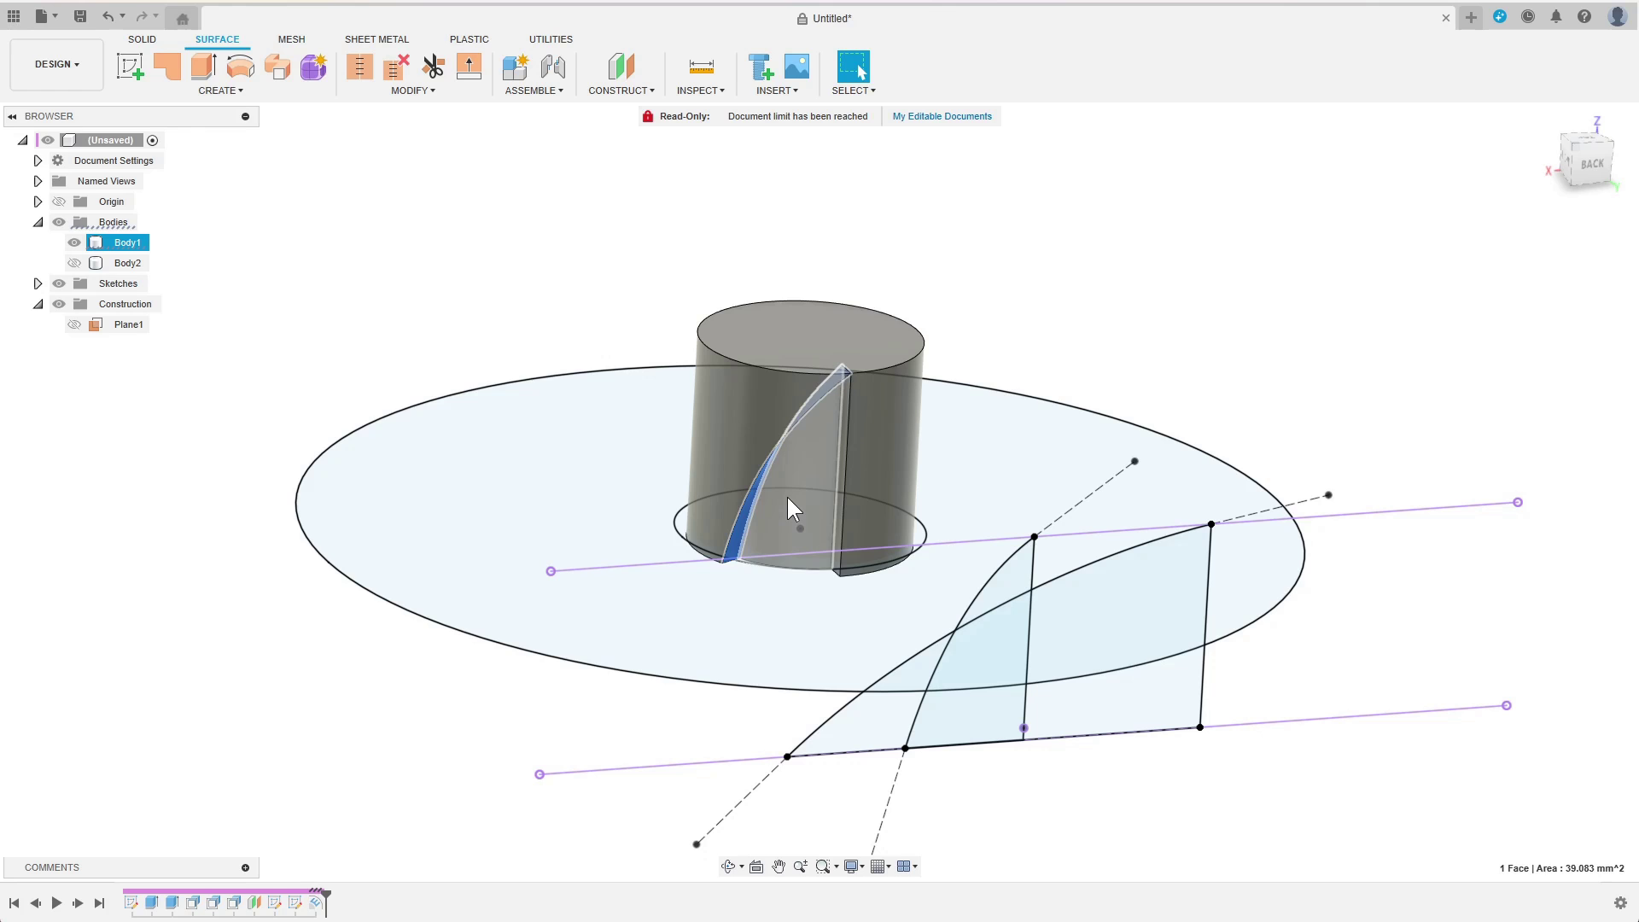
{"action": "left_click", "coordinate": [834, 460], "text": "shift"}
{"action": "scroll", "coordinate": [841, 472], "scroll_direction": "up", "scroll_amount": 3}
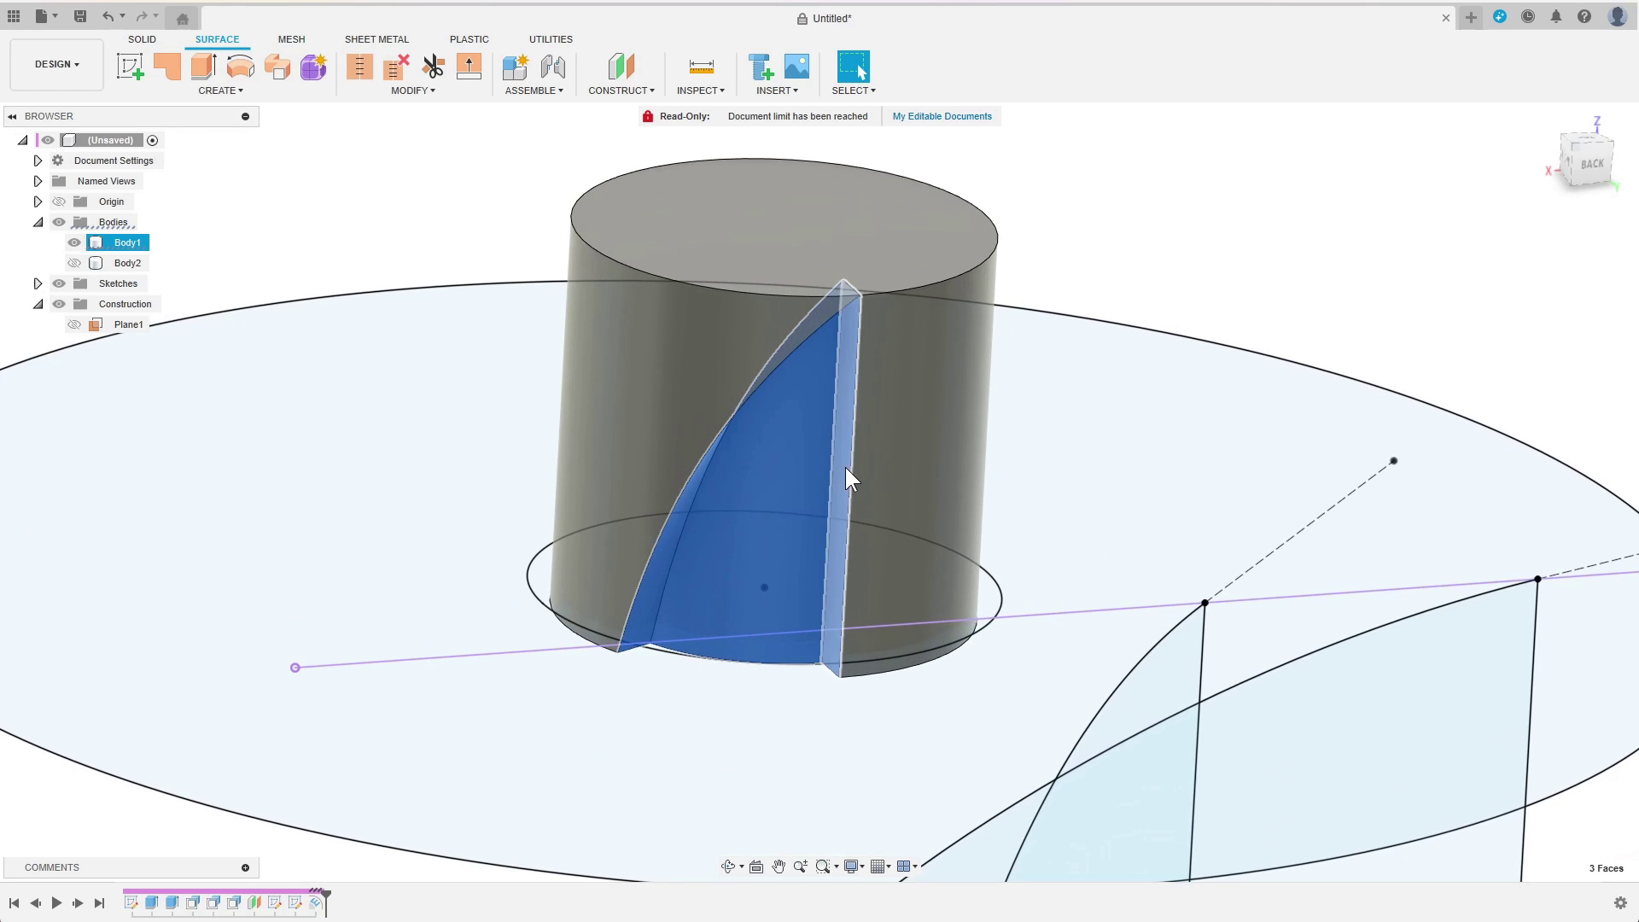
{"action": "left_click", "coordinate": [816, 241], "text": "shift"}
{"action": "key", "text": "Delete"}
Step: Delete the hub's bottom face, leaving only the cut cylindrical surface
{"action": "left_click", "coordinate": [744, 621]}
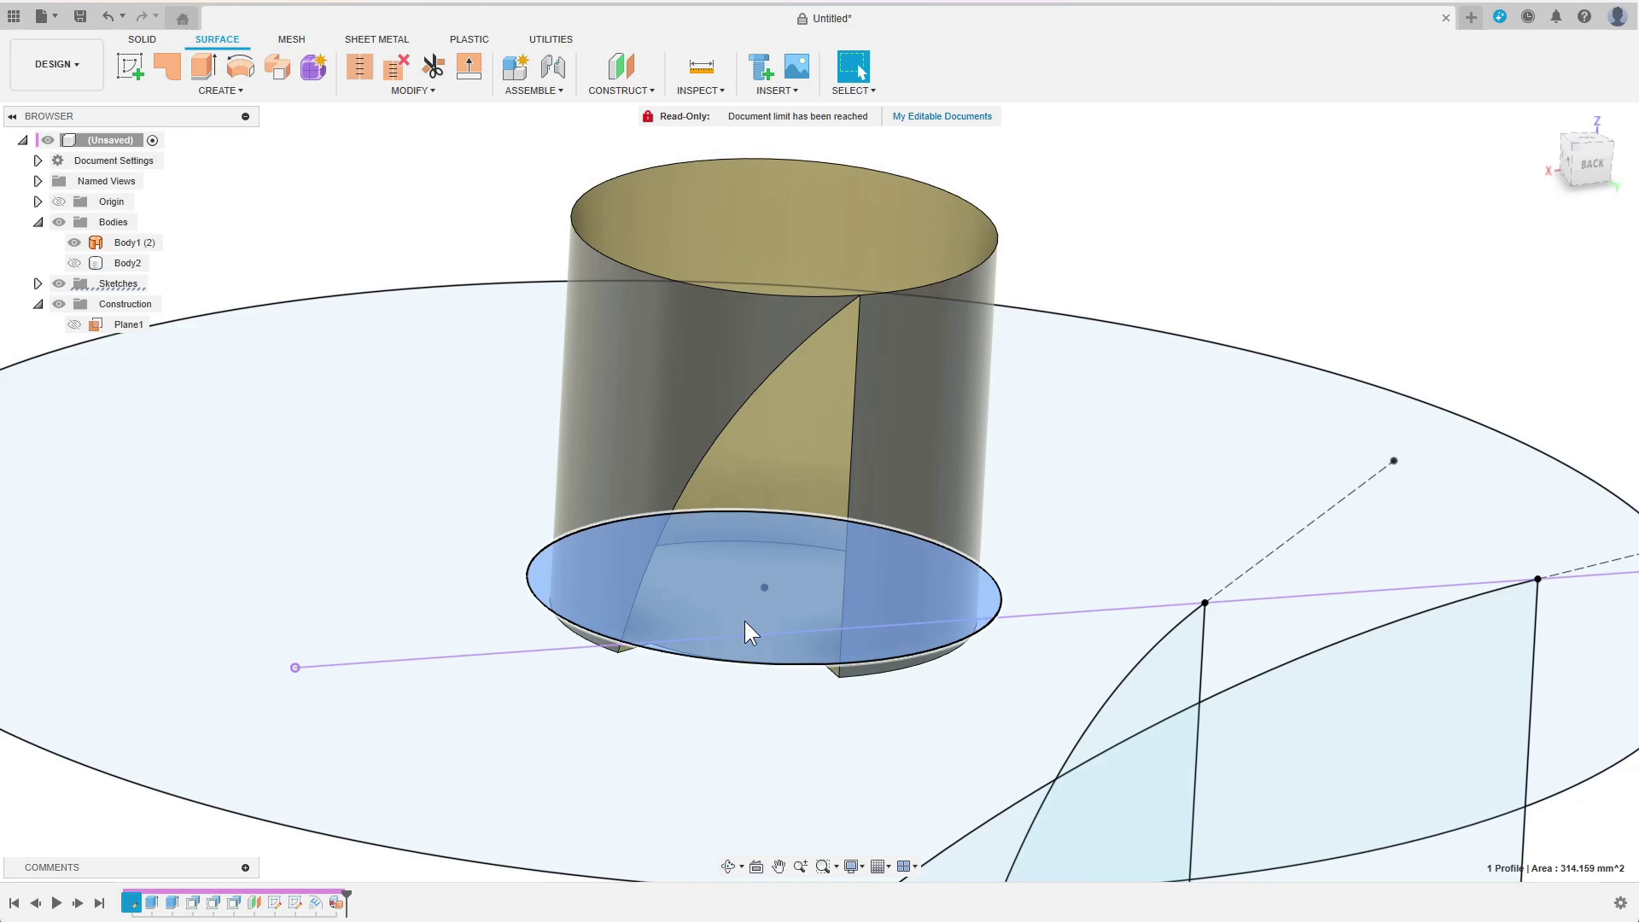
{"action": "left_click", "coordinate": [701, 668]}
{"action": "left_click", "coordinate": [707, 619]}
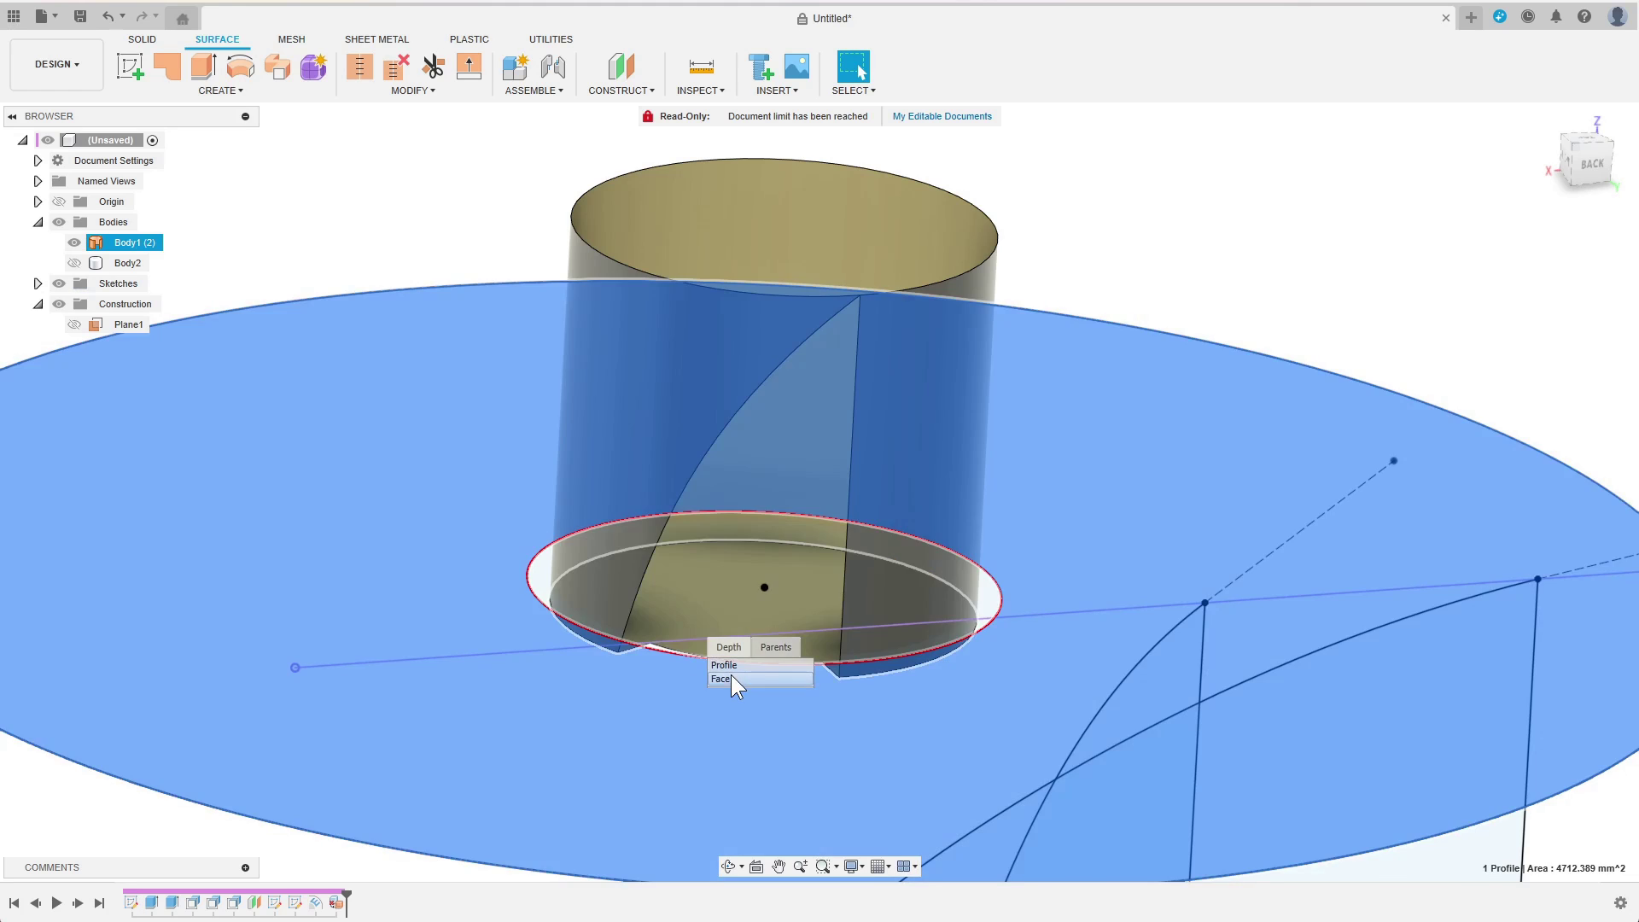
{"action": "left_click", "coordinate": [731, 681]}
{"action": "key", "text": "Delete"}
{"action": "scroll", "coordinate": [1166, 152], "scroll_direction": "down", "scroll_amount": 3}
{"action": "middle_click_drag", "start_coordinate": [1165, 152], "coordinate": [1139, 188], "text": "shift"}
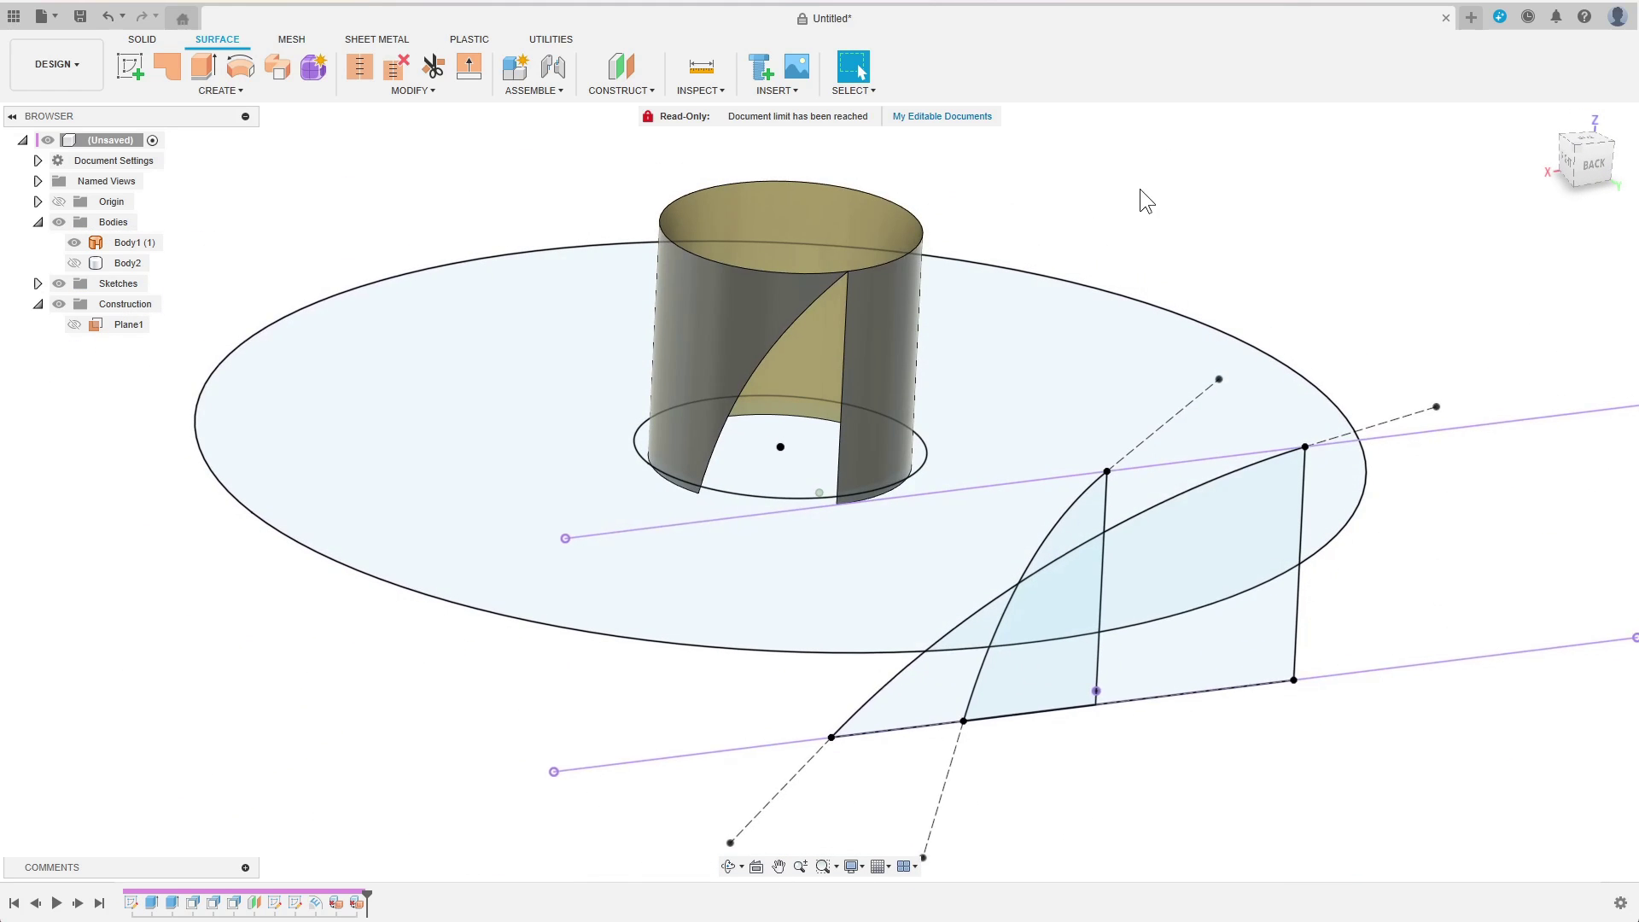
Step: Hide the hub, show the disc body, and deboss the wider profile into the disc's outer face at a depth of -2 mm
{"action": "left_click", "coordinate": [74, 243]}
{"action": "left_click", "coordinate": [75, 263]}
{"action": "key", "text": "F6"}
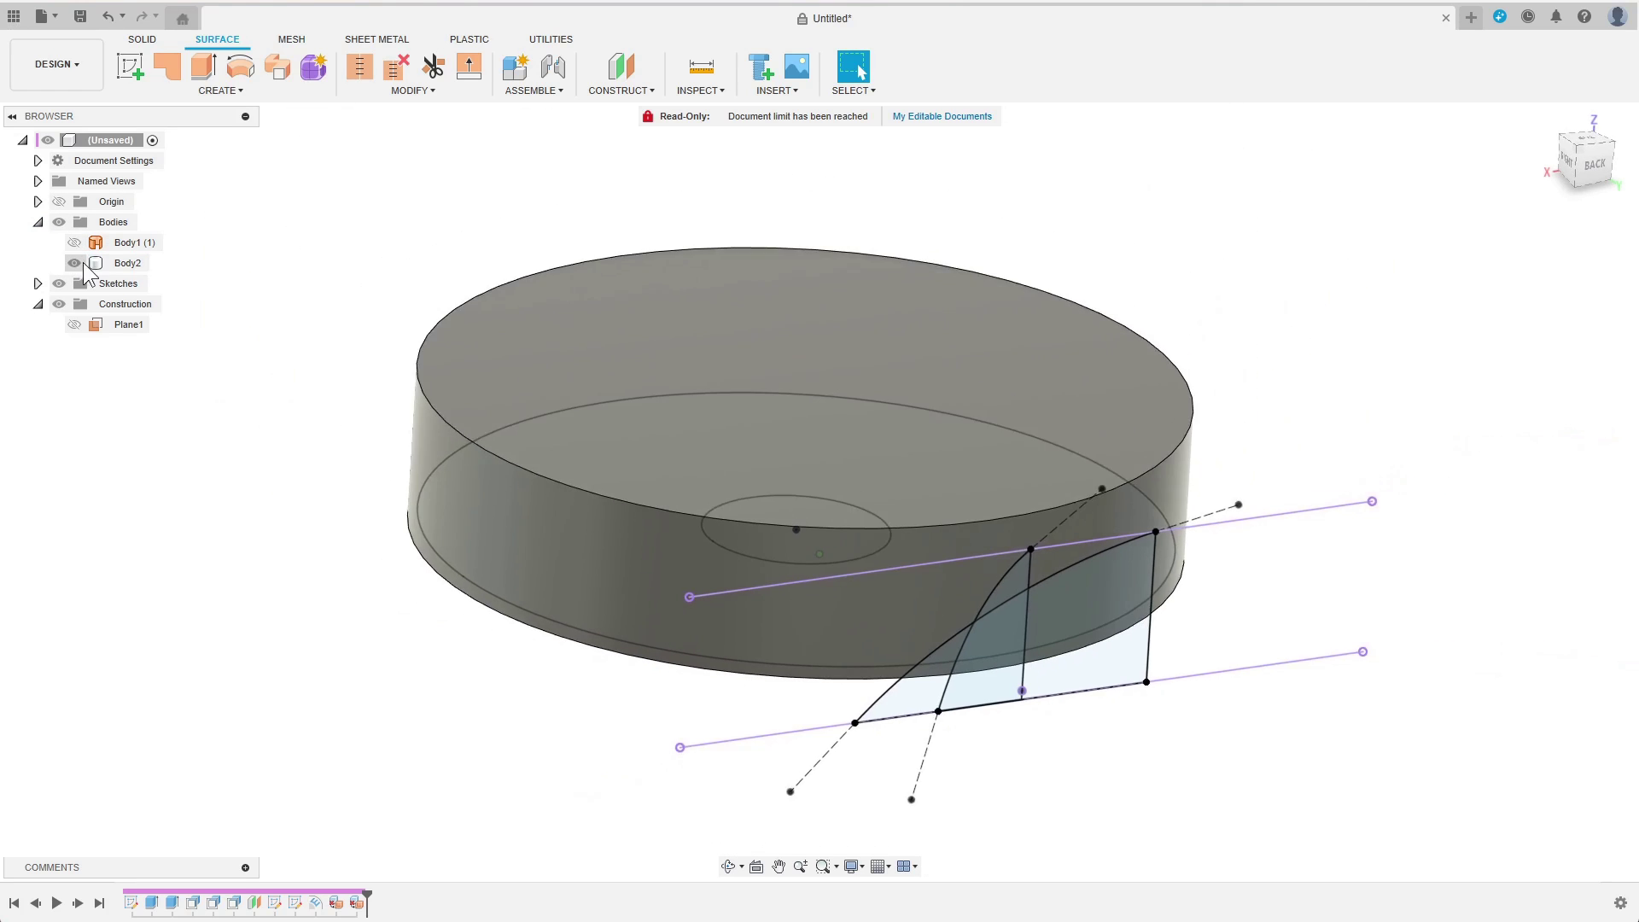
{"action": "left_click", "coordinate": [141, 39]}
{"action": "left_click", "coordinate": [220, 89]}
{"action": "left_click", "coordinate": [187, 287]}
{"action": "left_click", "coordinate": [1058, 614]}
{"action": "left_click", "coordinate": [1549, 268]}
{"action": "left_click", "coordinate": [768, 589]}
{"action": "left_click", "coordinate": [1550, 344]}
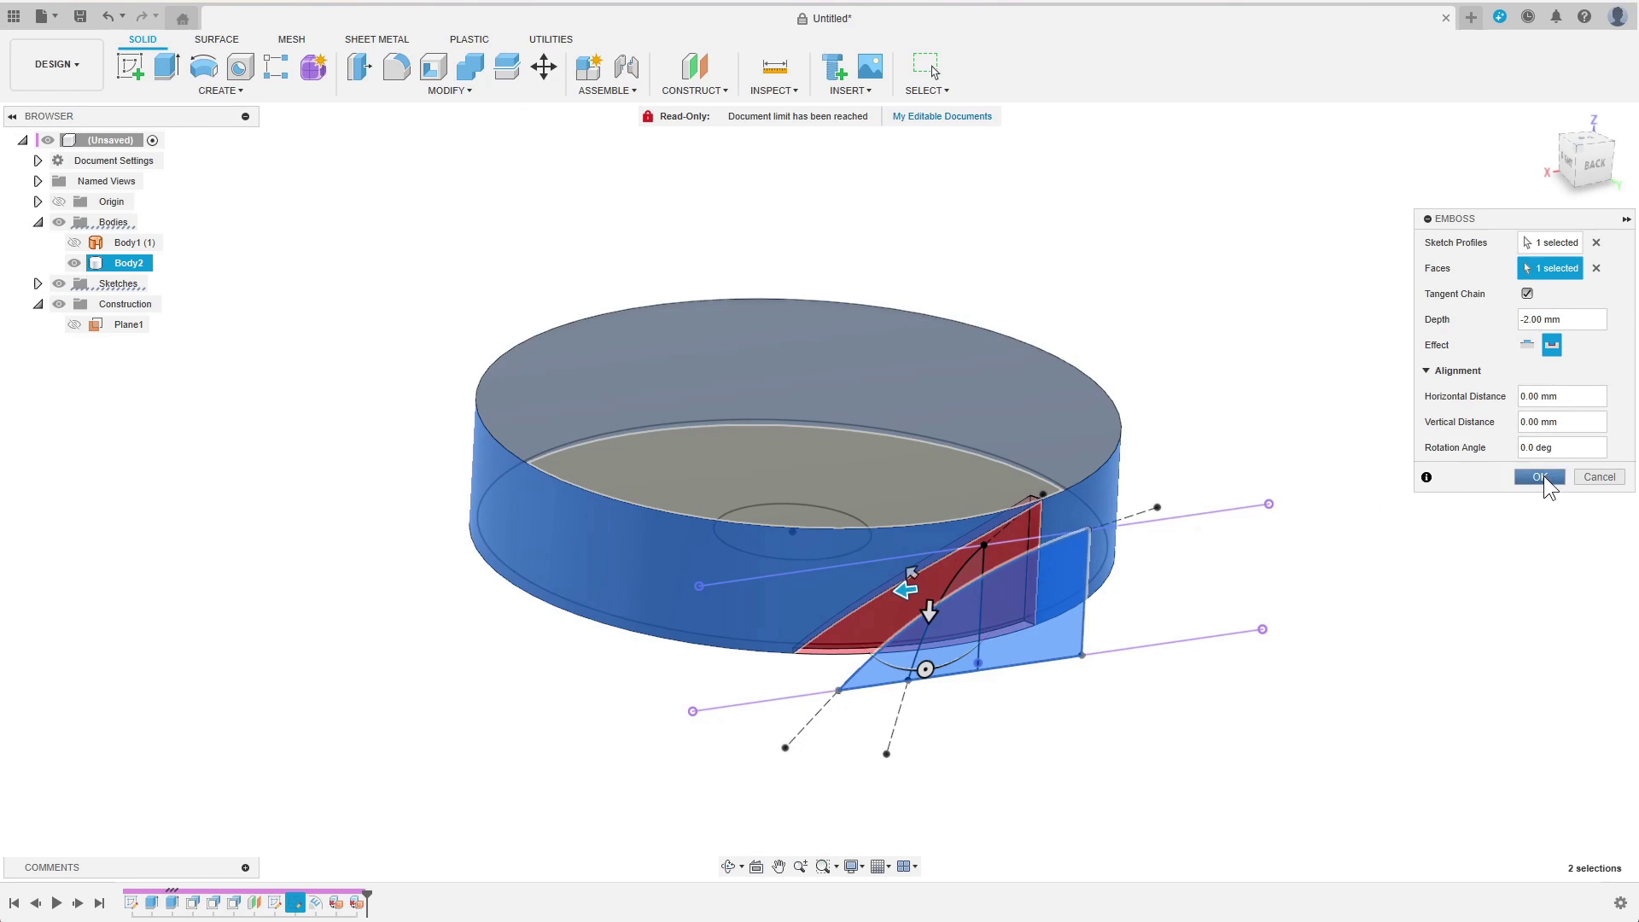
{"action": "left_click", "coordinate": [1539, 477]}
Step: Delete the disc's debossed pocket faces together with its top and bottom faces, leaving only the outer wall surface
{"action": "left_click", "coordinate": [216, 39]}
{"action": "left_click", "coordinate": [853, 384]}
{"action": "scroll", "coordinate": [1050, 504], "scroll_direction": "up", "scroll_amount": 5}
{"action": "middle_click_drag", "start_coordinate": [597, 614], "coordinate": [442, 603], "text": "shift"}
{"action": "left_click", "coordinate": [1205, 480], "text": "ctrl"}
{"action": "left_click", "coordinate": [1135, 359], "text": "ctrl"}
{"action": "middle_click_drag", "start_coordinate": [939, 734], "coordinate": [648, 649], "text": "shift"}
{"action": "left_click", "coordinate": [799, 730], "text": "ctrl"}
{"action": "key", "text": "Delete"}
{"action": "scroll", "coordinate": [819, 614], "scroll_direction": "down", "scroll_amount": 5}
{"action": "middle_click_drag", "start_coordinate": [811, 546], "coordinate": [836, 614], "text": "shift"}
Step: Show the hub surface again and hide the two blade profile sketches, Sketch2 and Sketch3
{"action": "left_click", "coordinate": [75, 242]}
{"action": "middle_click_drag", "start_coordinate": [478, 546], "coordinate": [631, 563], "text": "shift"}
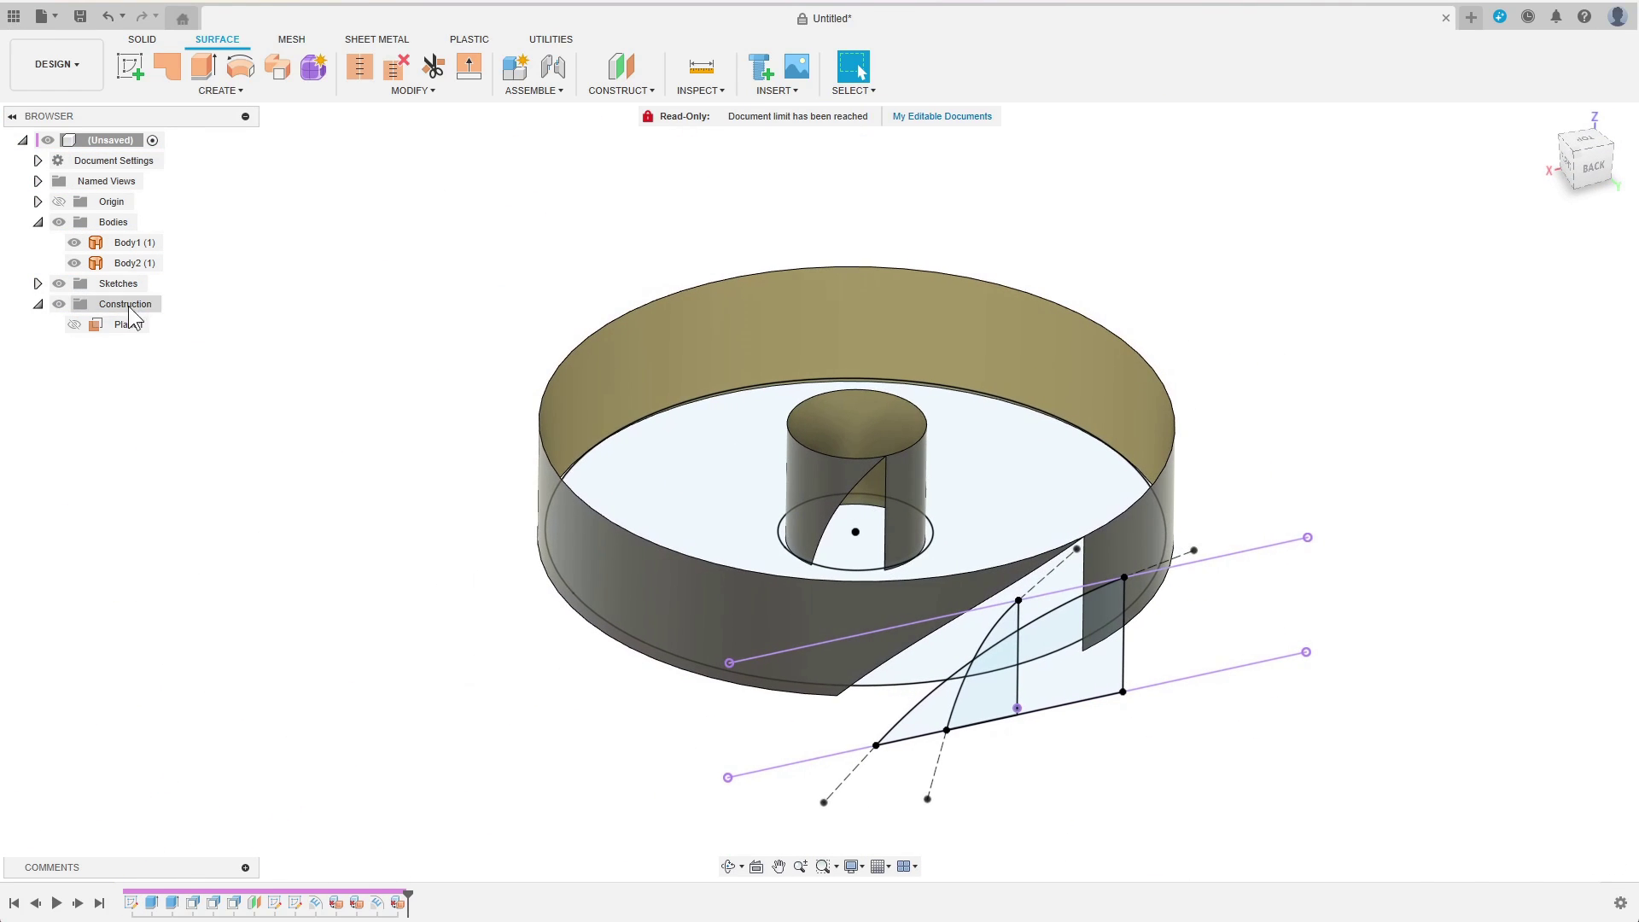
{"action": "left_click", "coordinate": [37, 284]}
{"action": "left_click", "coordinate": [74, 324]}
{"action": "left_click", "coordinate": [74, 345]}
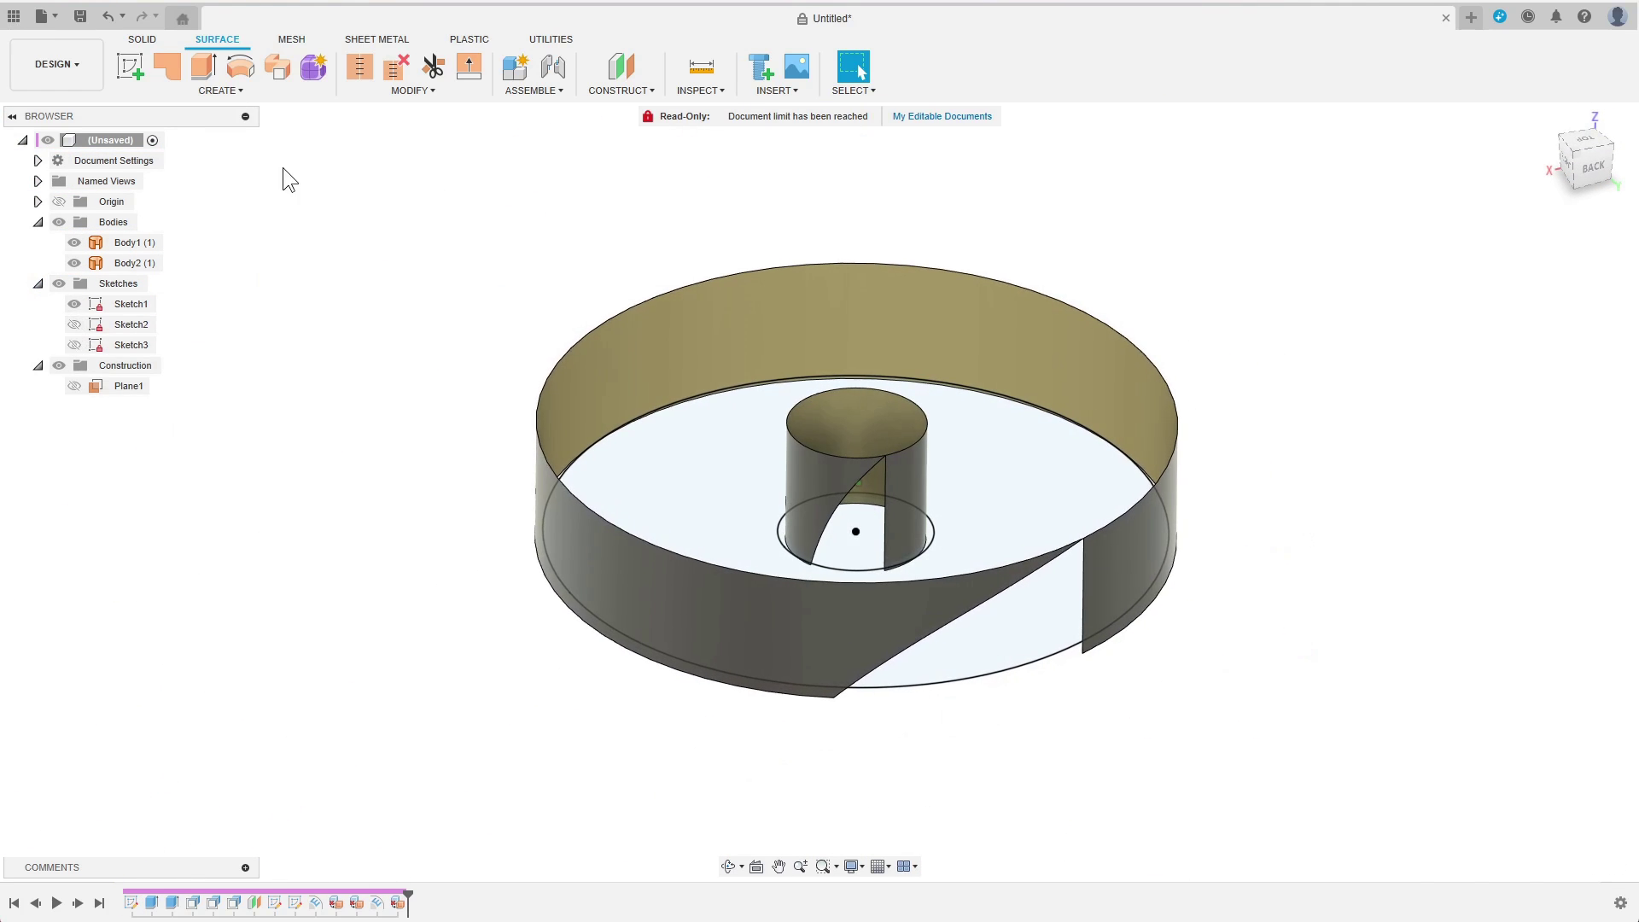
Step: Create an offset plane from the XY plane with extent To Object, ending at the upper corner of the outer wall's cutout
{"action": "left_click", "coordinate": [621, 67]}
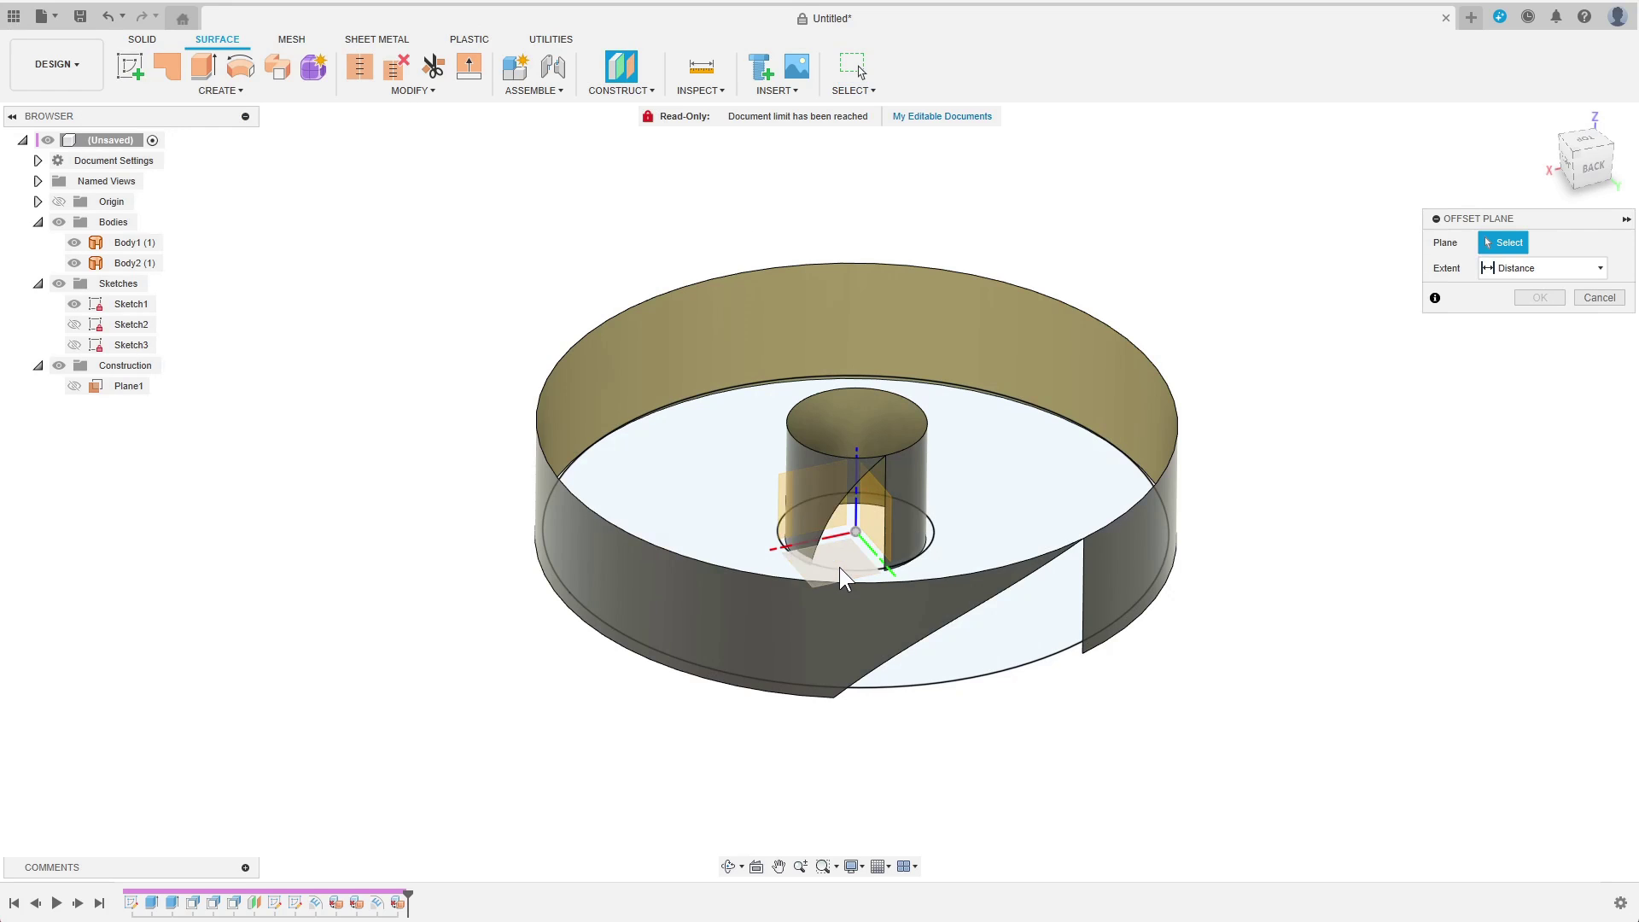
{"action": "left_click", "coordinate": [837, 562]}
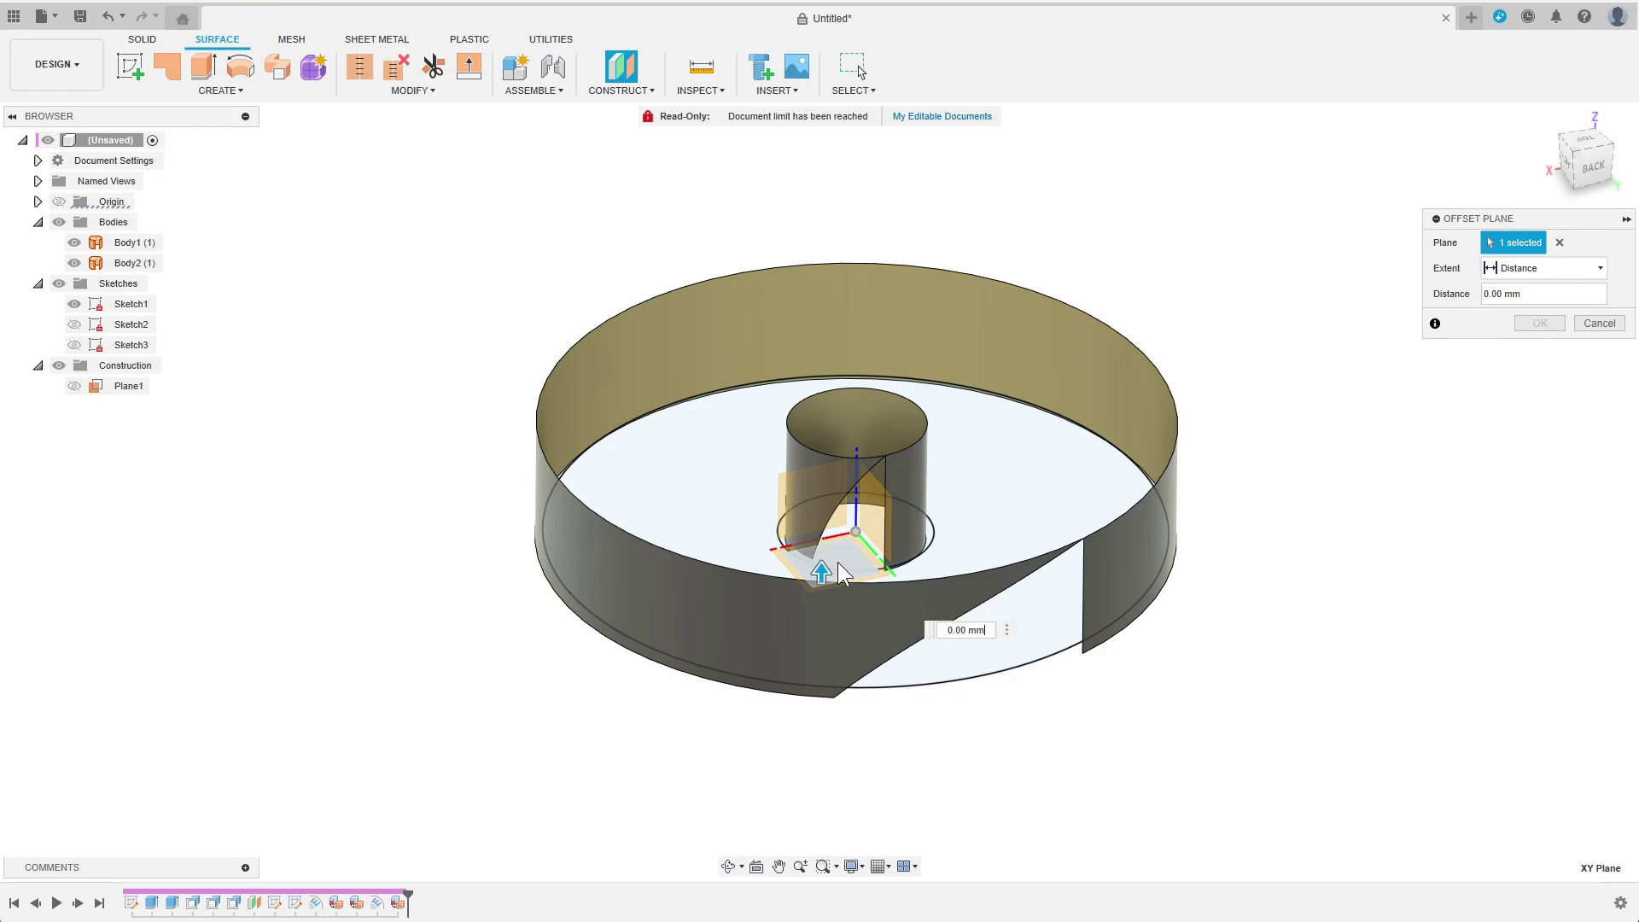
{"action": "left_click", "coordinate": [1507, 273]}
{"action": "left_click", "coordinate": [1515, 320]}
{"action": "left_click", "coordinate": [1085, 538]}
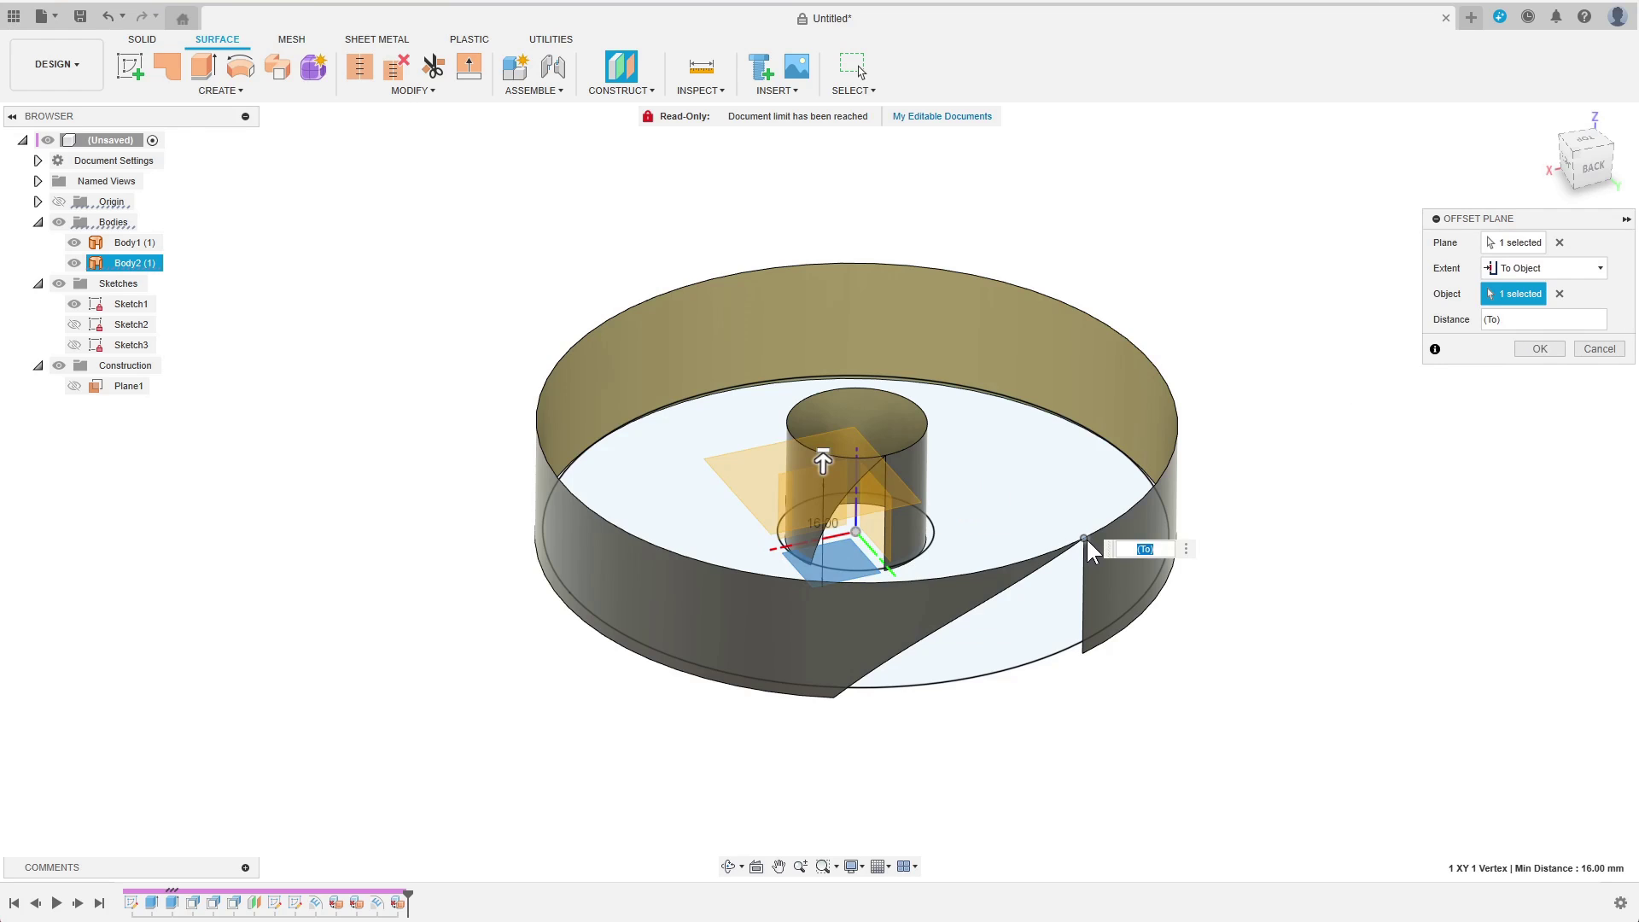
{"action": "left_click", "coordinate": [1540, 349]}
Step: Start a sketch on the new offset plane and project the upper corner points of the hub and outer wall cutouts
{"action": "left_click", "coordinate": [754, 476]}
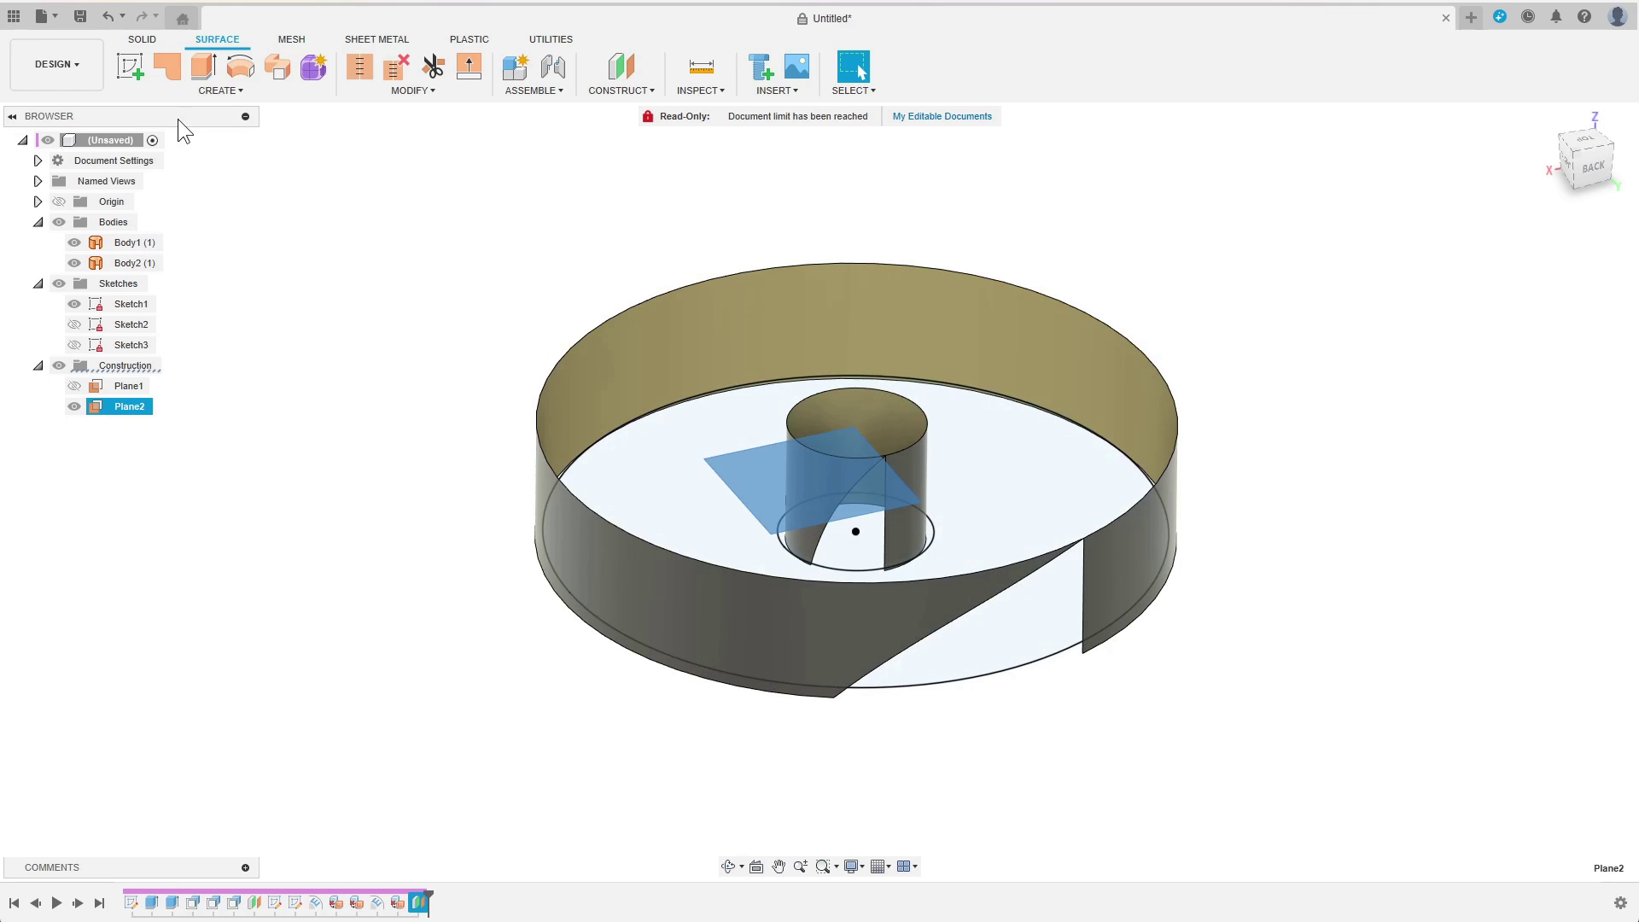
{"action": "left_click", "coordinate": [129, 66]}
{"action": "mouse_move", "coordinate": [714, 469]}
{"action": "middle_mouse_down", "text": "shift"}
{"action": "mouse_move", "coordinate": [721, 557]}
{"action": "mouse_move", "coordinate": [836, 524]}
{"action": "middle_mouse_up", "text": "shift"}
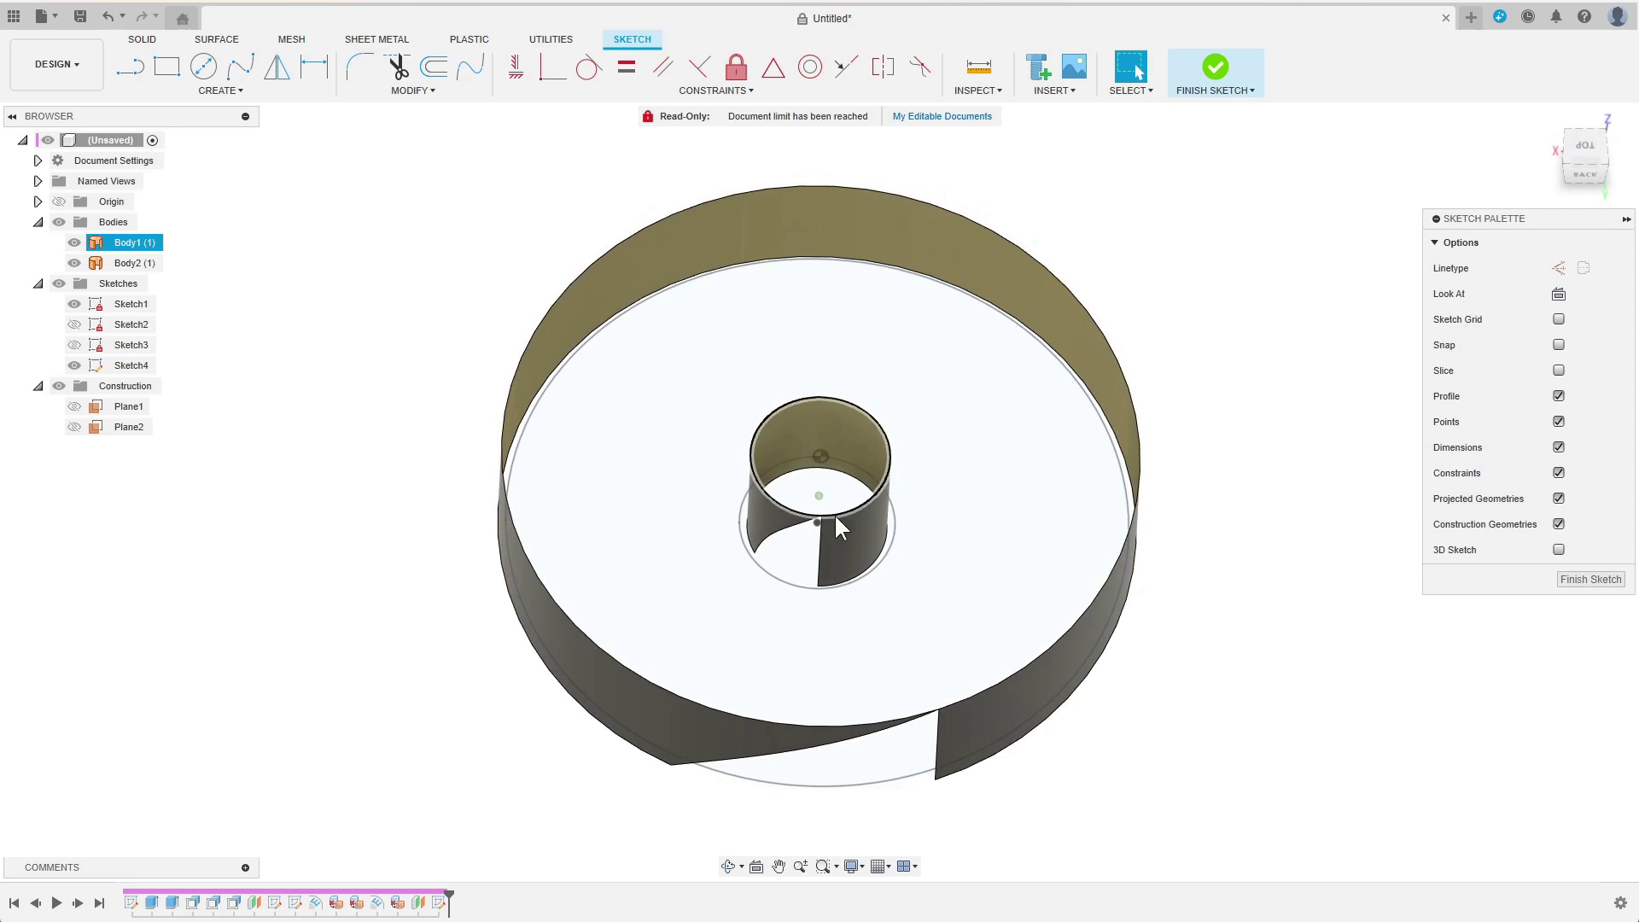
{"action": "left_click", "coordinate": [224, 91]}
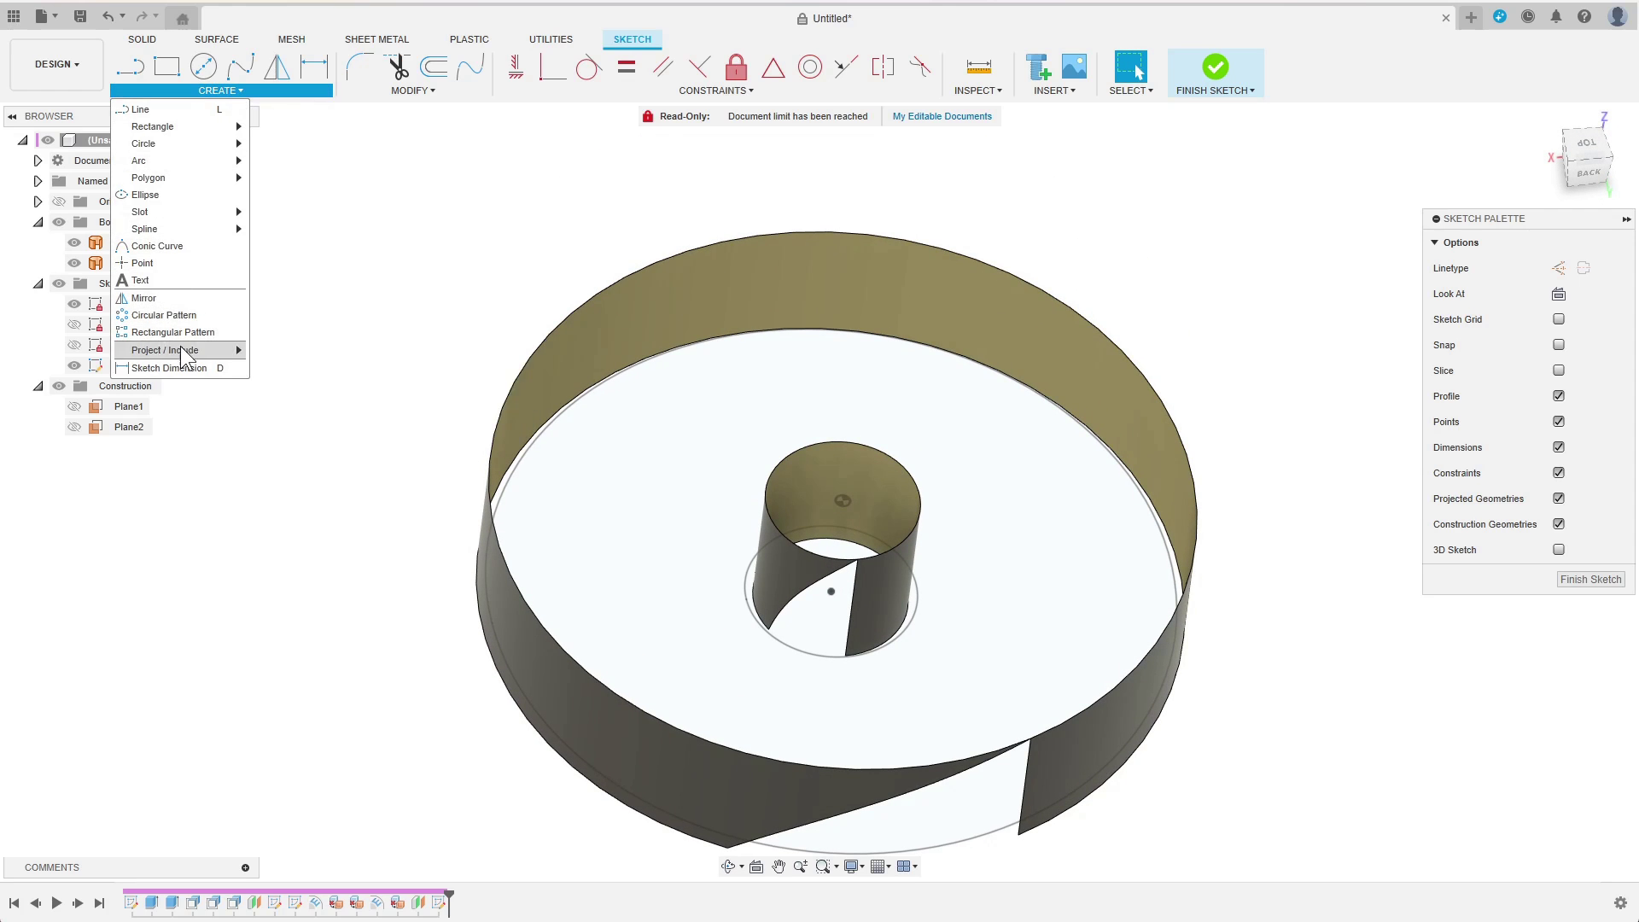
{"action": "left_click", "coordinate": [273, 349]}
{"action": "left_click", "coordinate": [915, 579]}
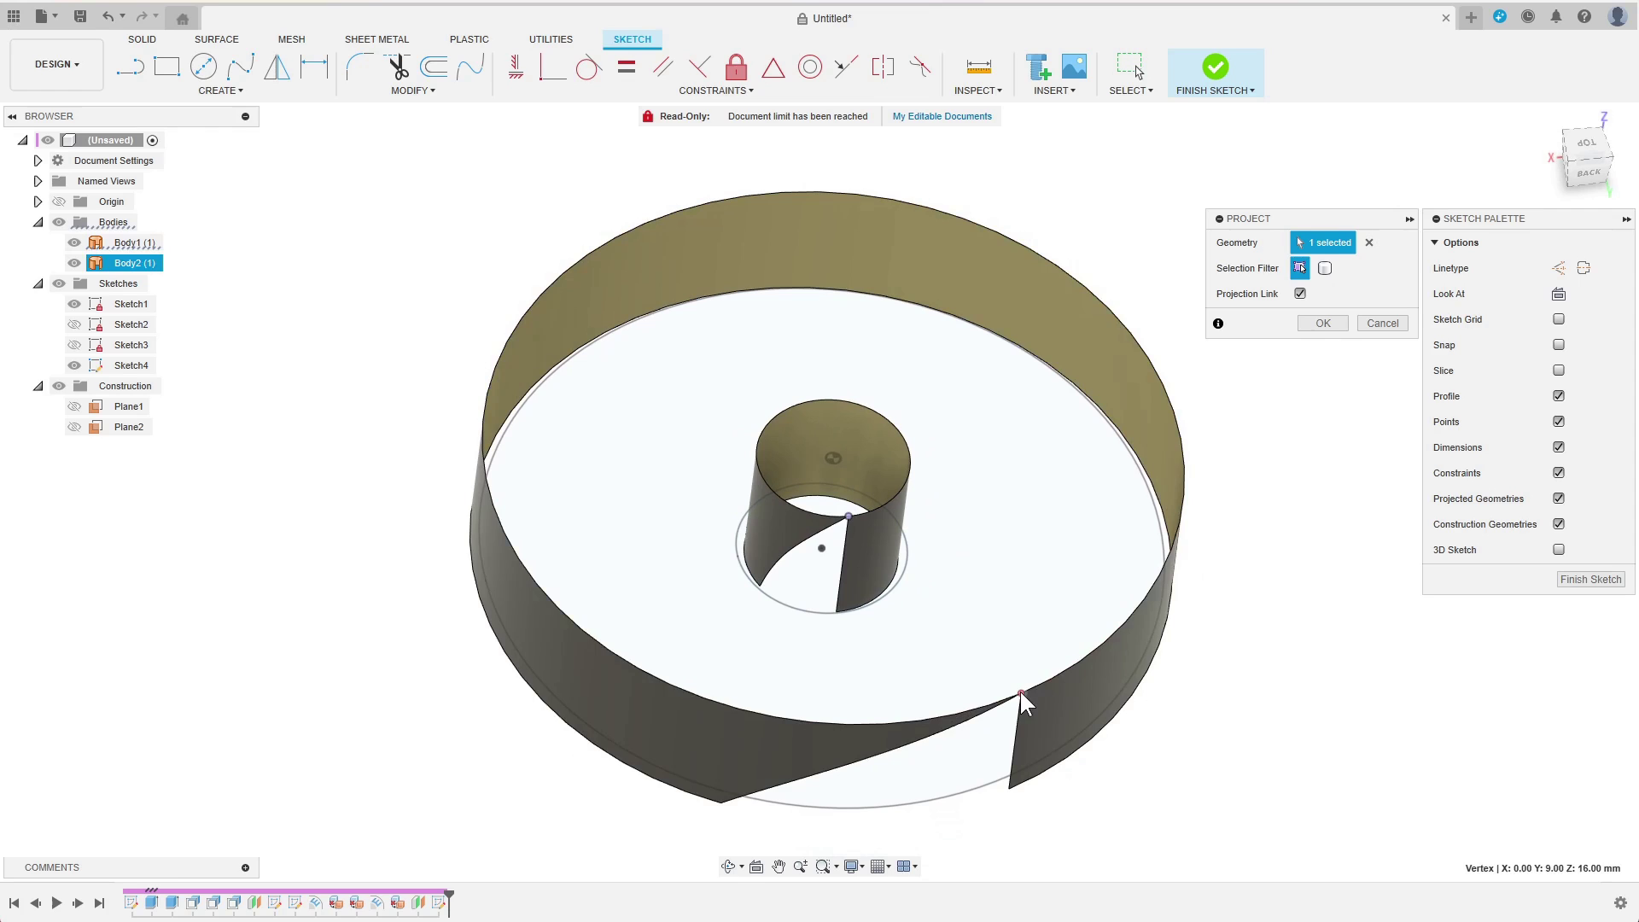
{"action": "left_click", "coordinate": [1322, 323]}
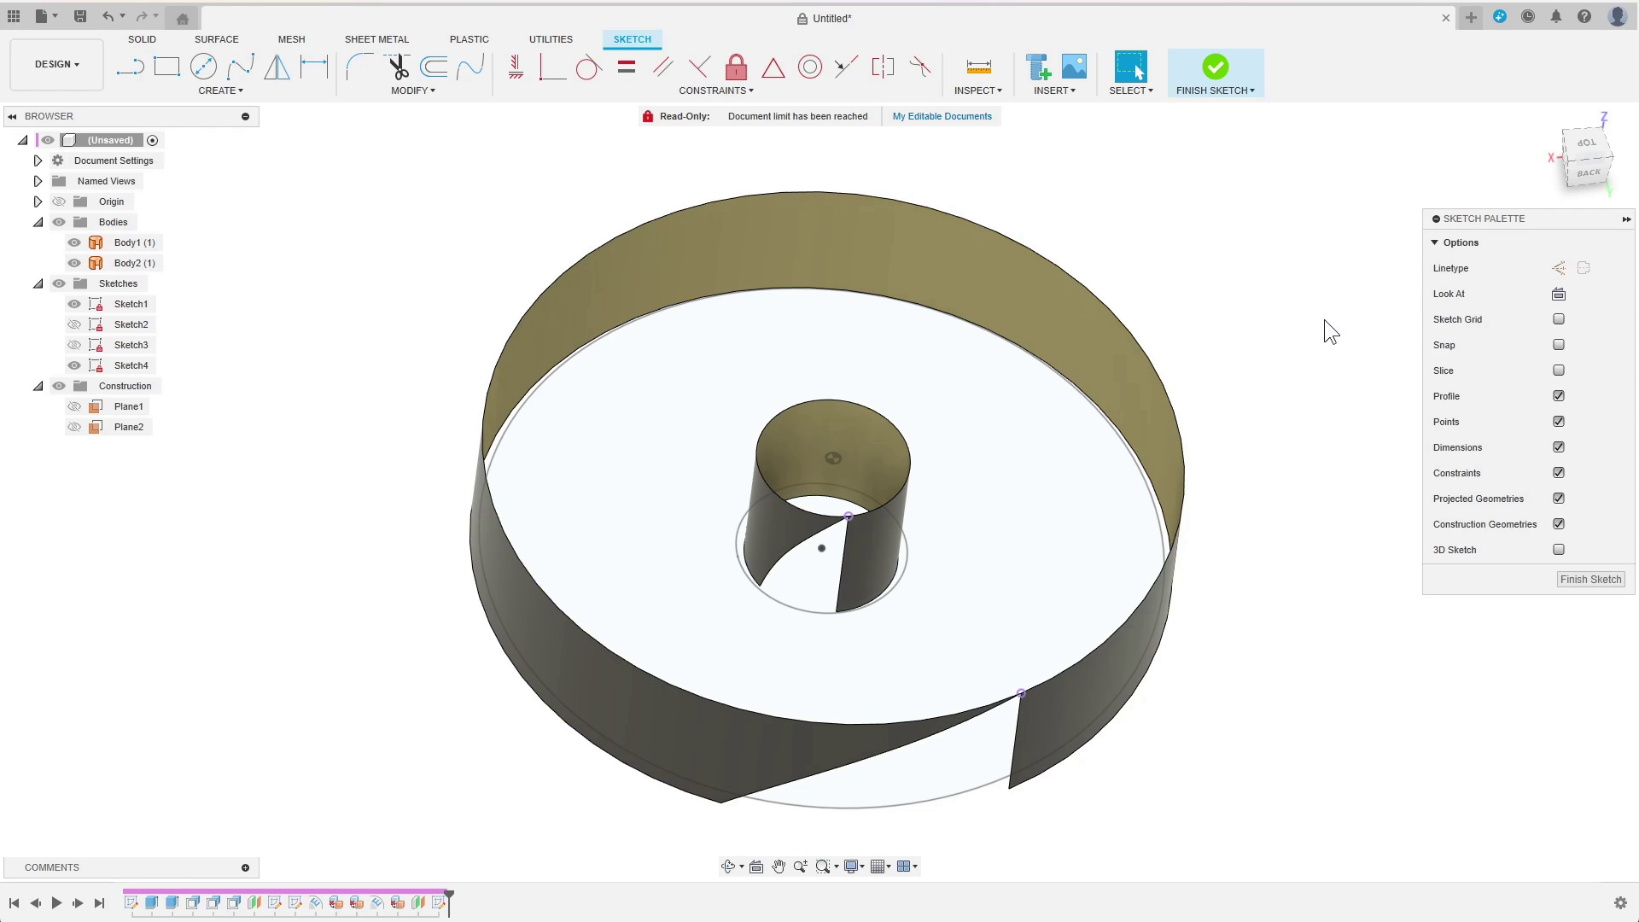
Step: Draw a three-point arc connecting the projected corner points of the hub and the outer wall
{"action": "left_click", "coordinate": [244, 89]}
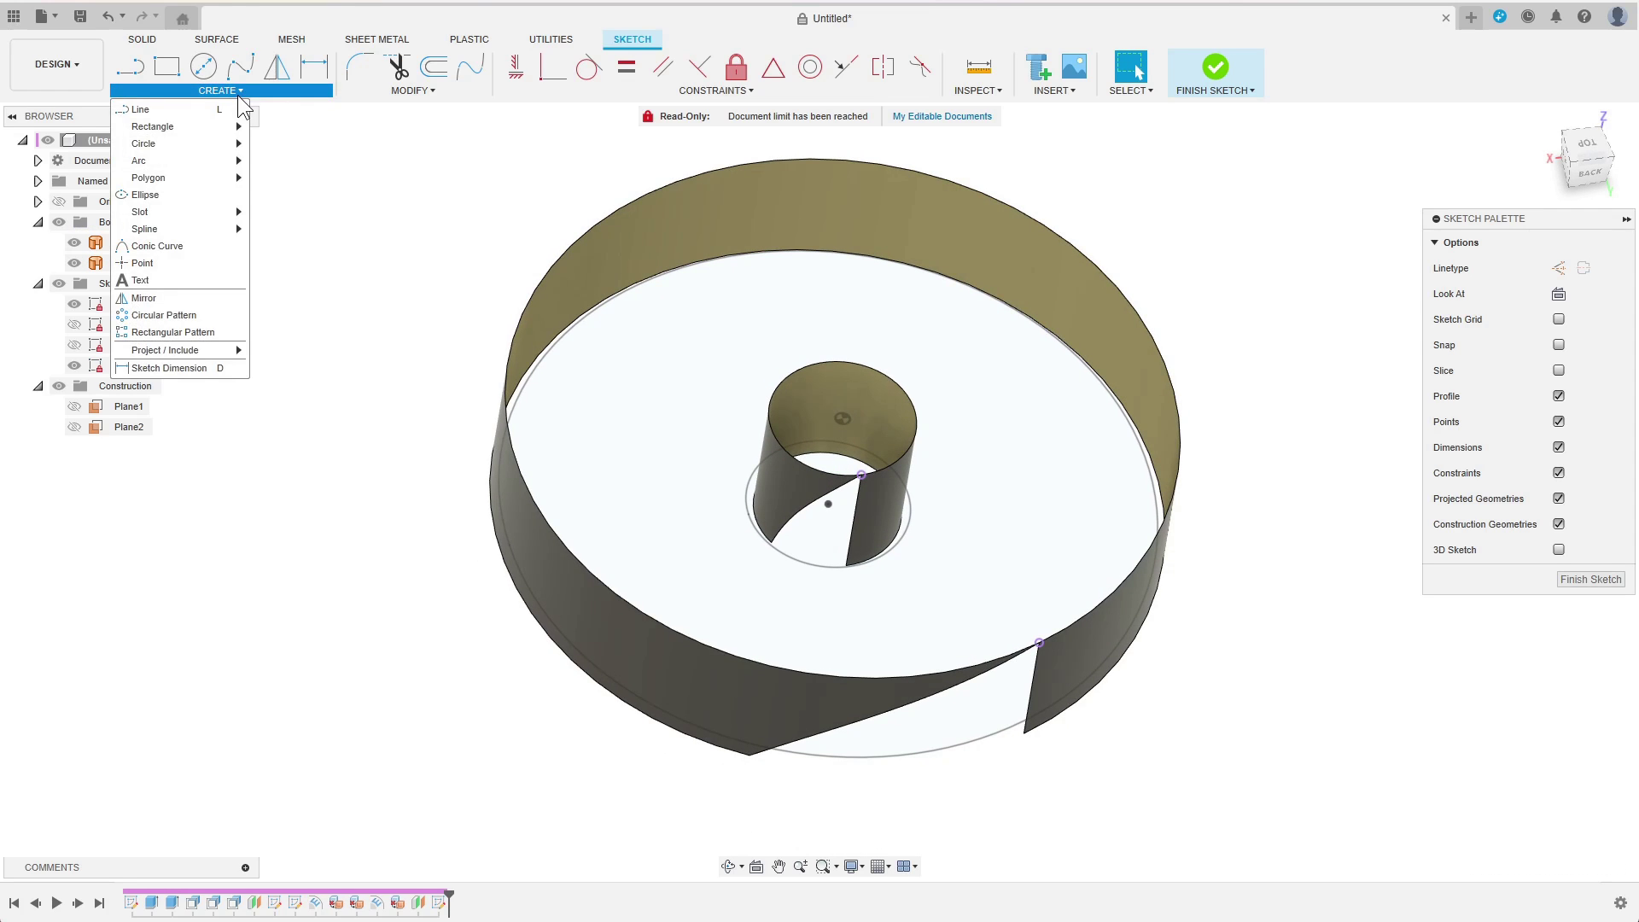
{"action": "left_click", "coordinate": [376, 157]}
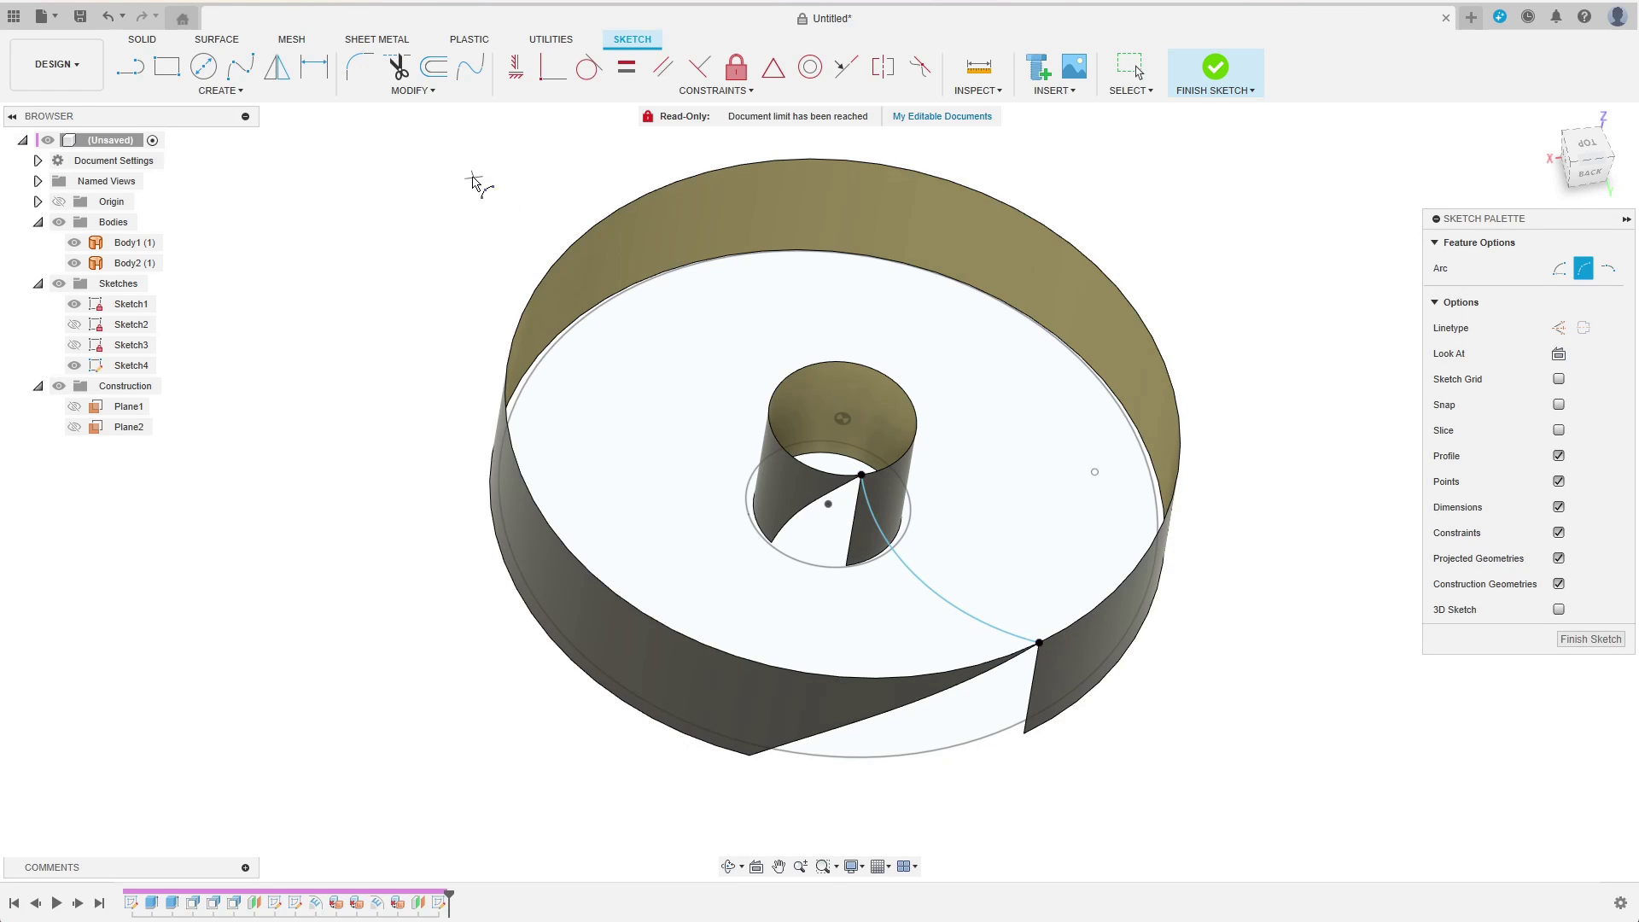
Step: Dimension the upper arc between the hub and outer wall with a 25 mm radius and finish the sketch
{"action": "key", "text": "d"}
{"action": "left_click", "coordinate": [892, 565]}
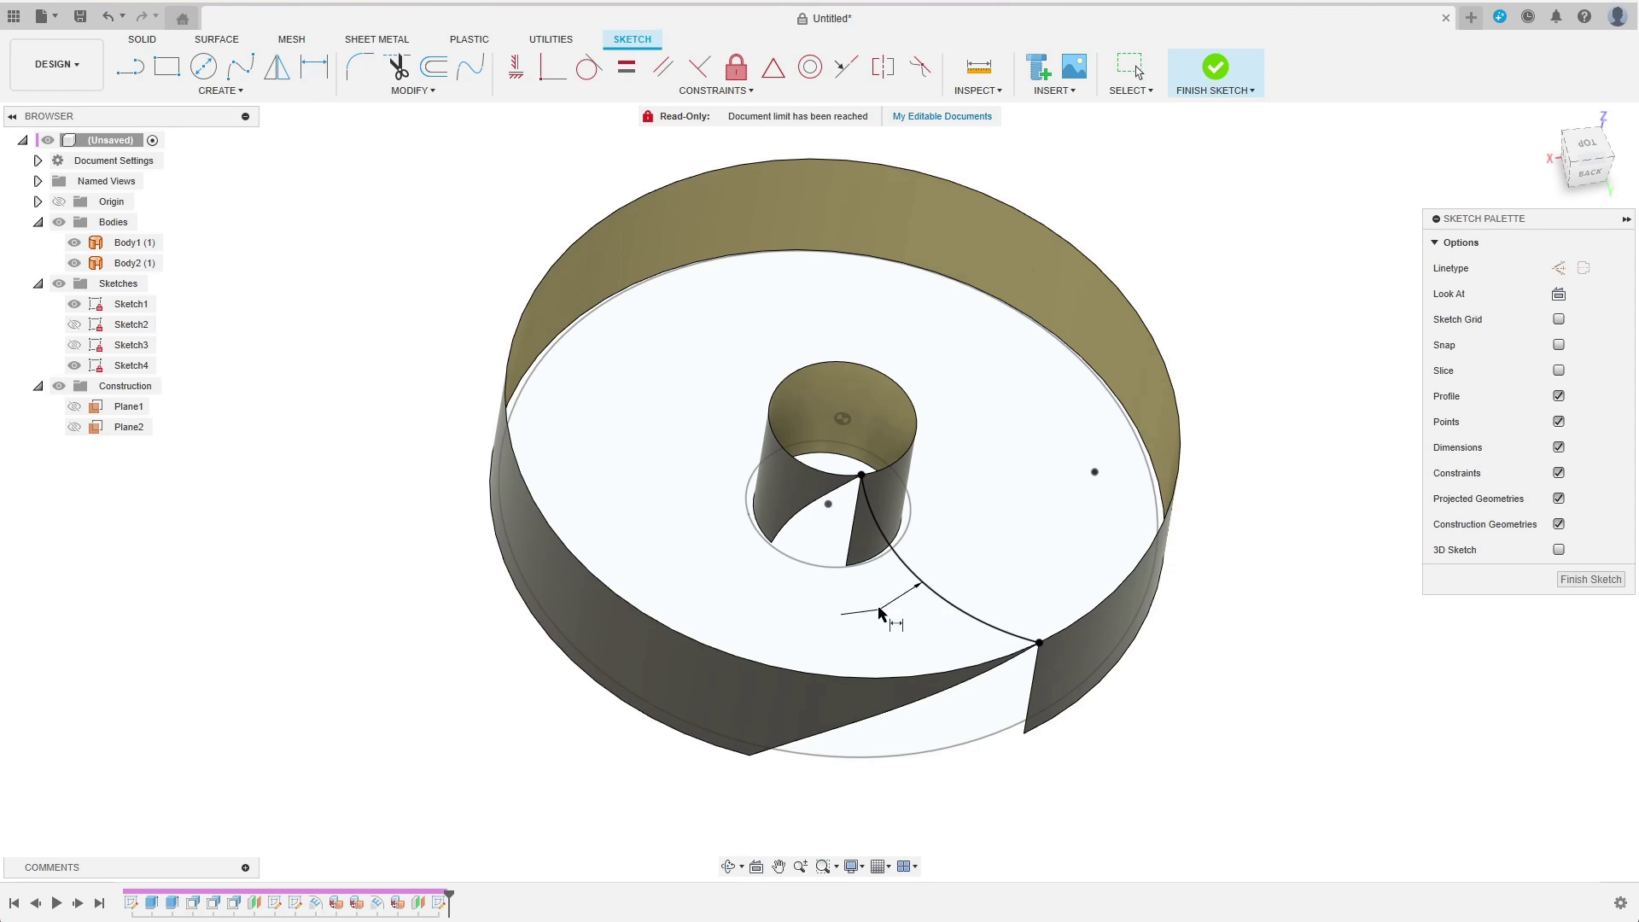
{"action": "left_click", "coordinate": [879, 612]}
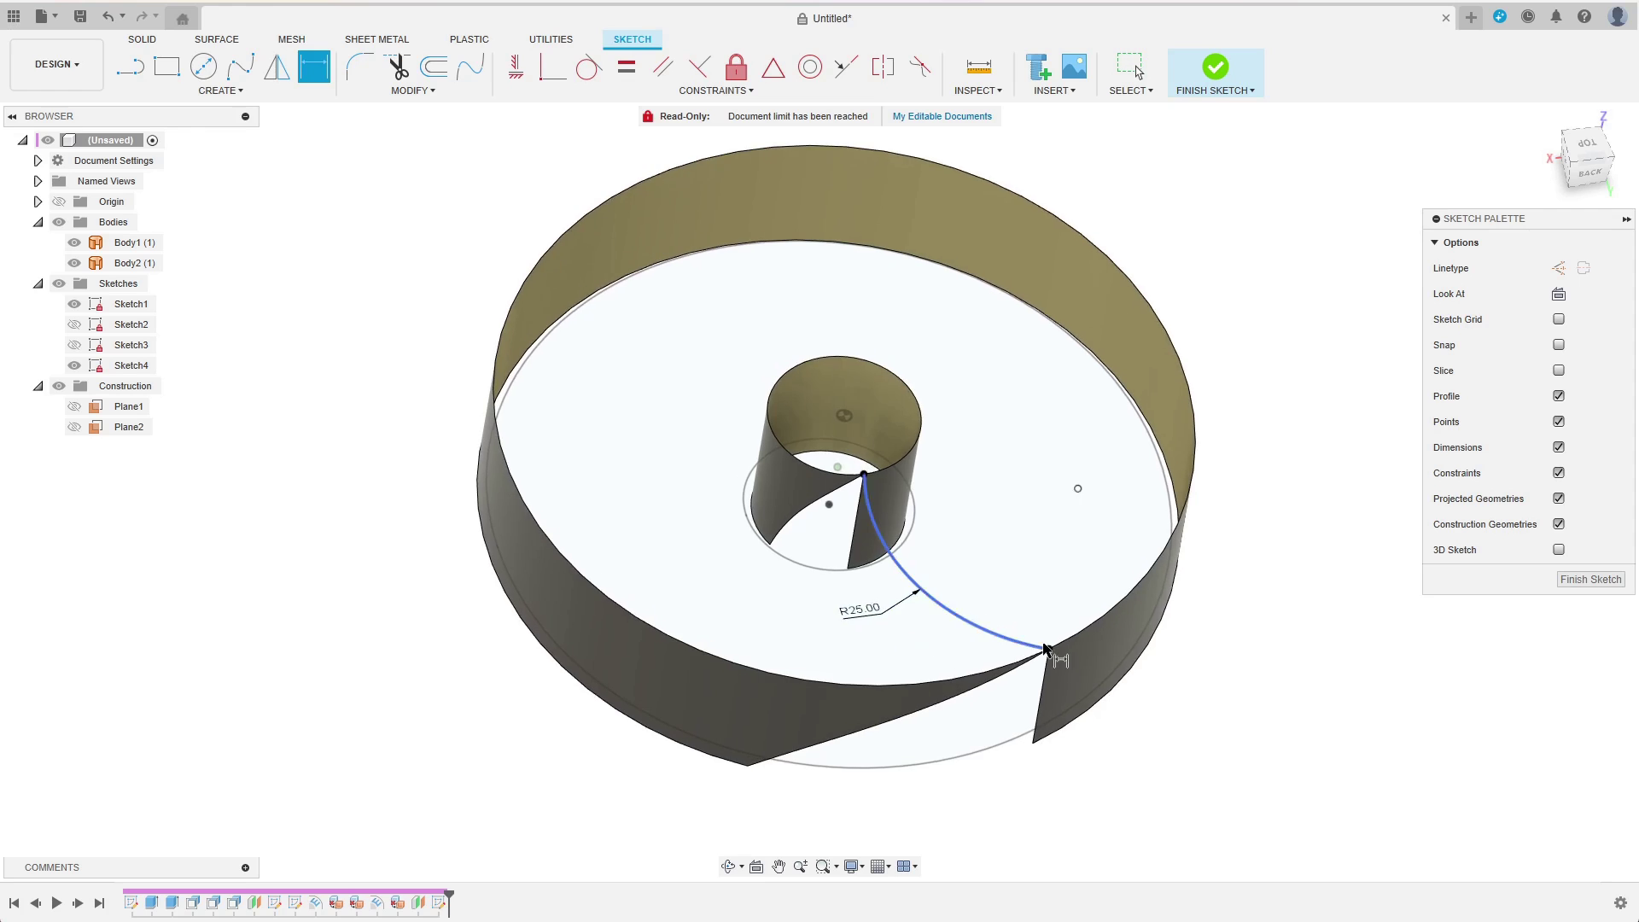
{"action": "left_click", "coordinate": [1589, 580]}
Step: Create an offset plane from the XY plane with extent To Object, ending at the lower corner of the outer wall's cutout
{"action": "left_click", "coordinate": [620, 67]}
{"action": "left_click", "coordinate": [821, 554]}
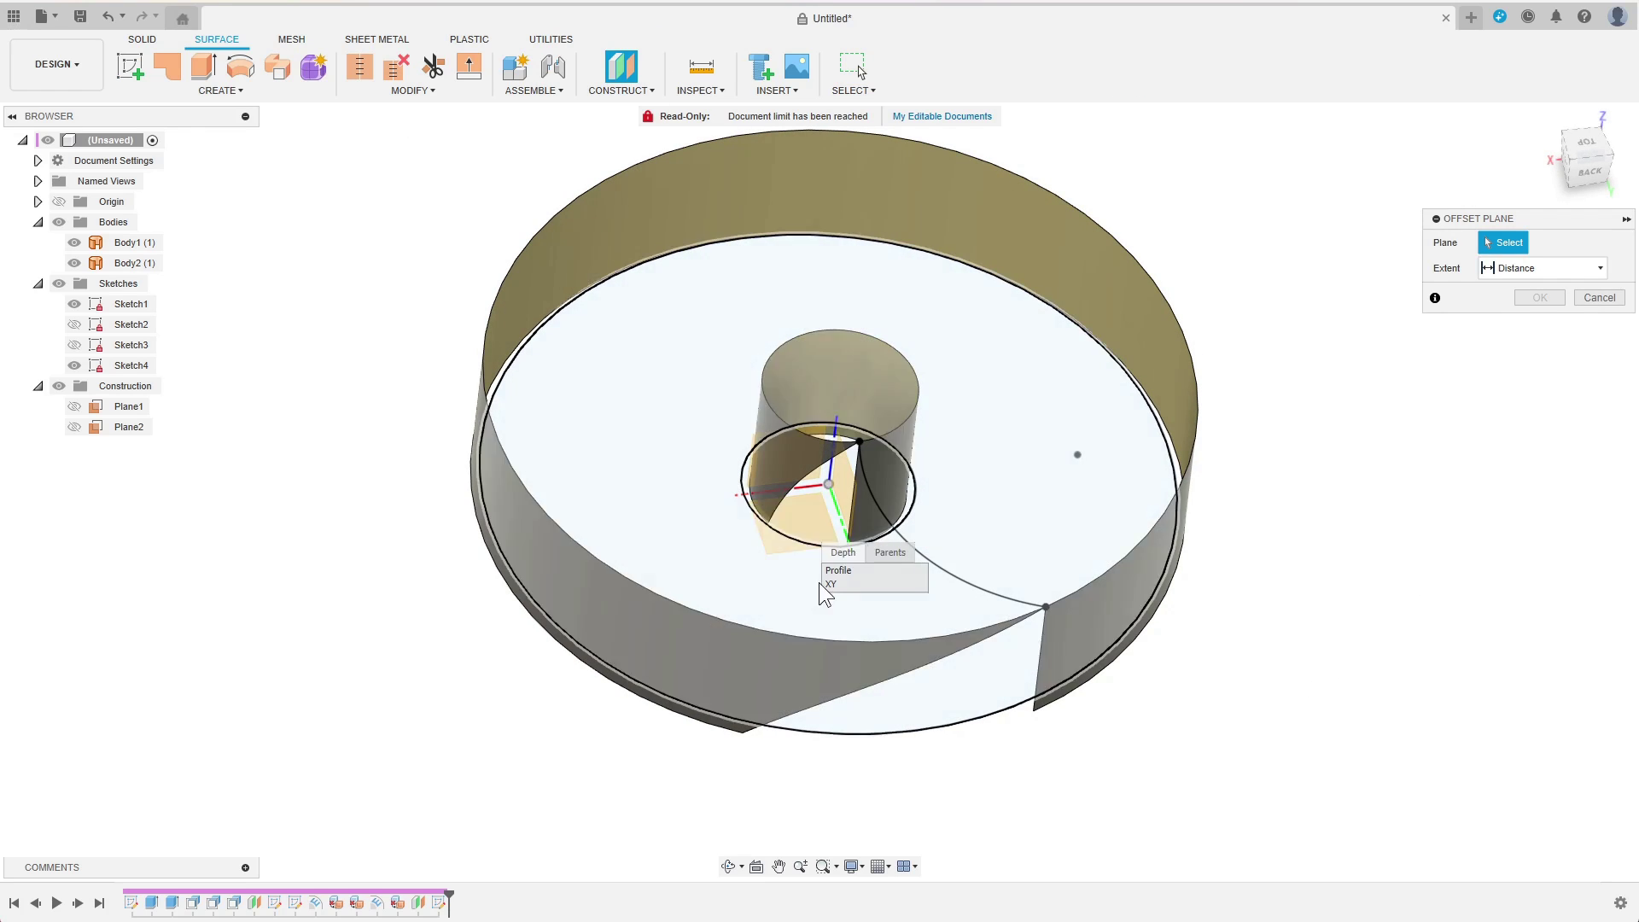
{"action": "left_click", "coordinate": [828, 584]}
{"action": "left_click", "coordinate": [1545, 268]}
{"action": "left_click", "coordinate": [1524, 298]}
{"action": "left_click", "coordinate": [741, 732]}
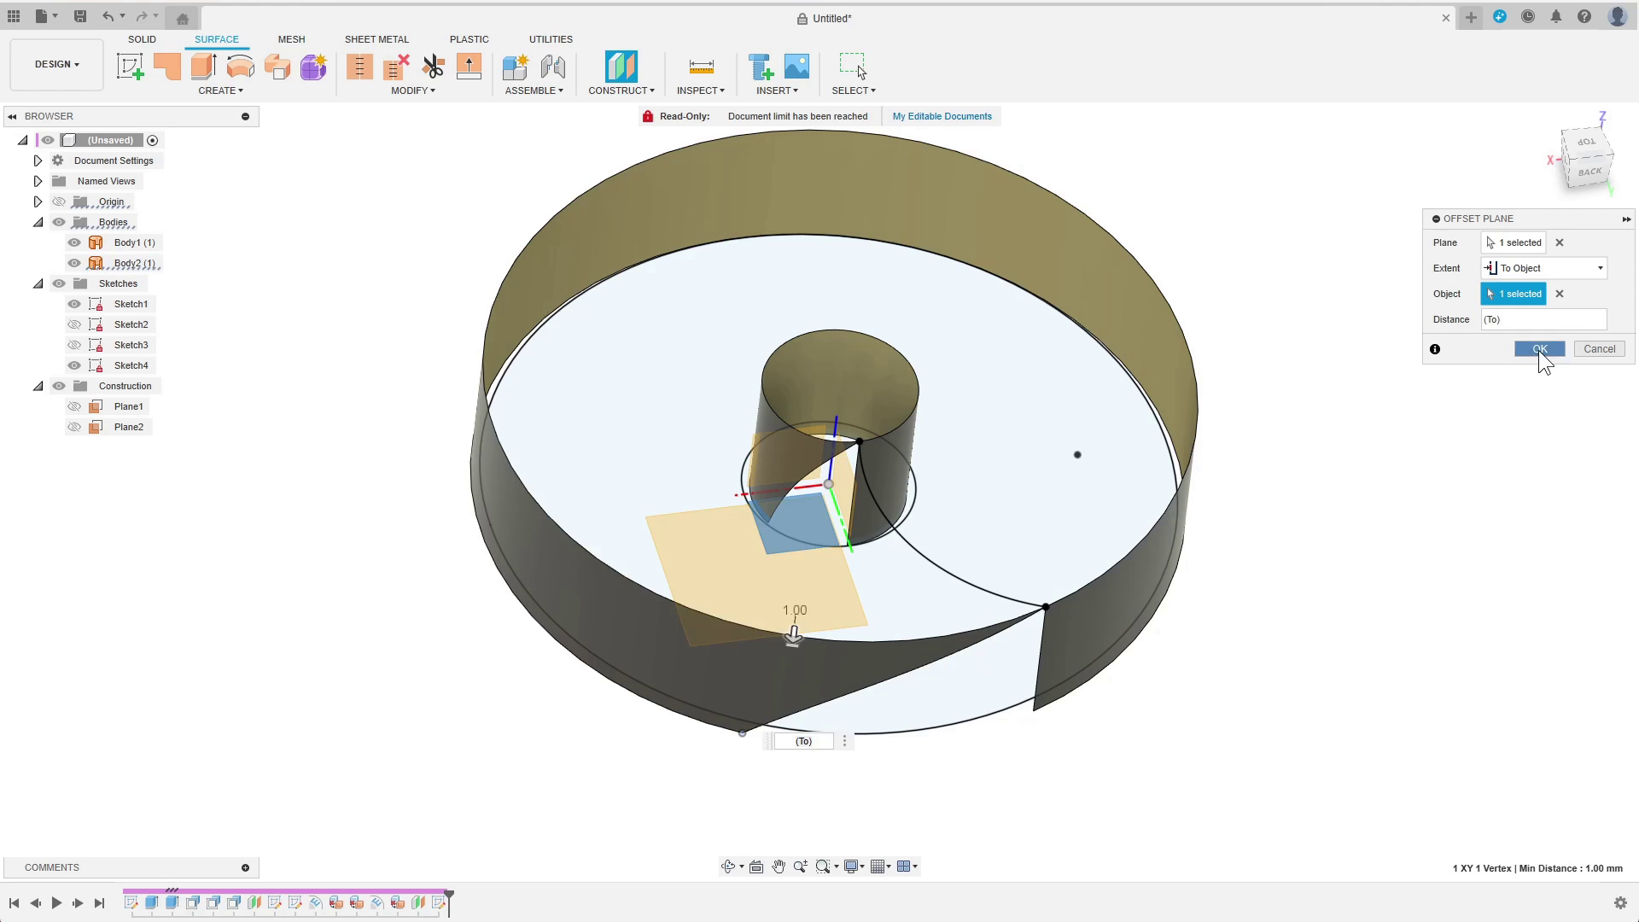
{"action": "left_click", "coordinate": [1538, 349]}
Step: Start a sketch on the new lower plane and project the lower corner points of the hub and outer wall cutouts
{"action": "left_click", "coordinate": [130, 66]}
{"action": "left_click", "coordinate": [699, 564]}
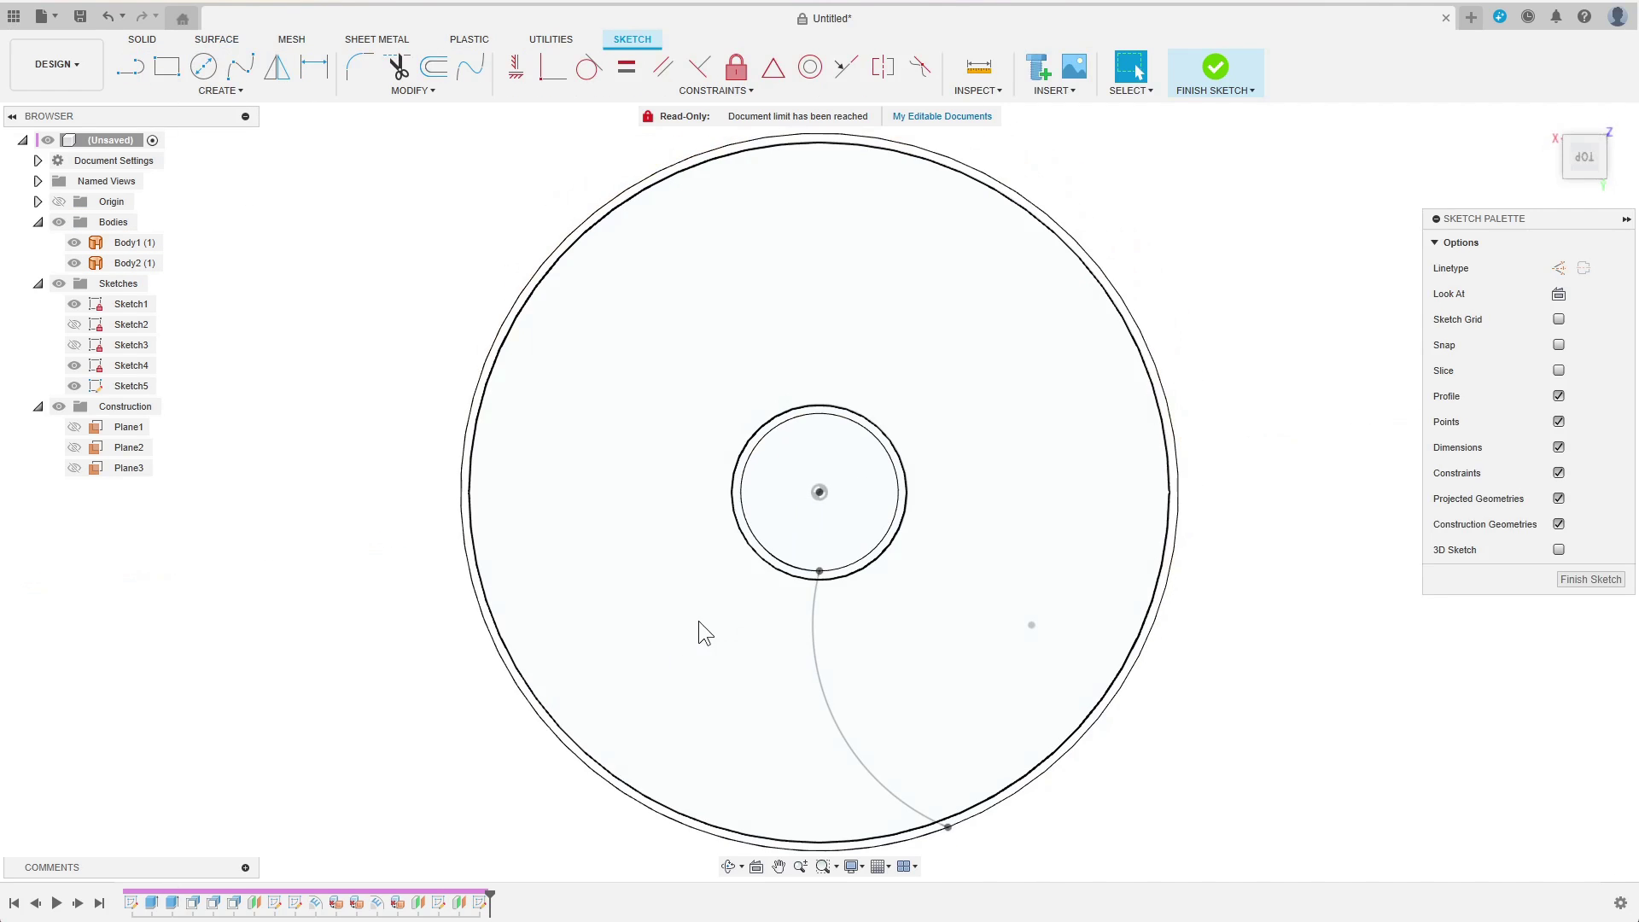
{"action": "middle_click_drag", "start_coordinate": [699, 631], "coordinate": [717, 566], "text": "shift"}
{"action": "left_click", "coordinate": [220, 90]}
{"action": "mouse_move", "coordinate": [227, 351]}
{"action": "left_click", "coordinate": [281, 351]}
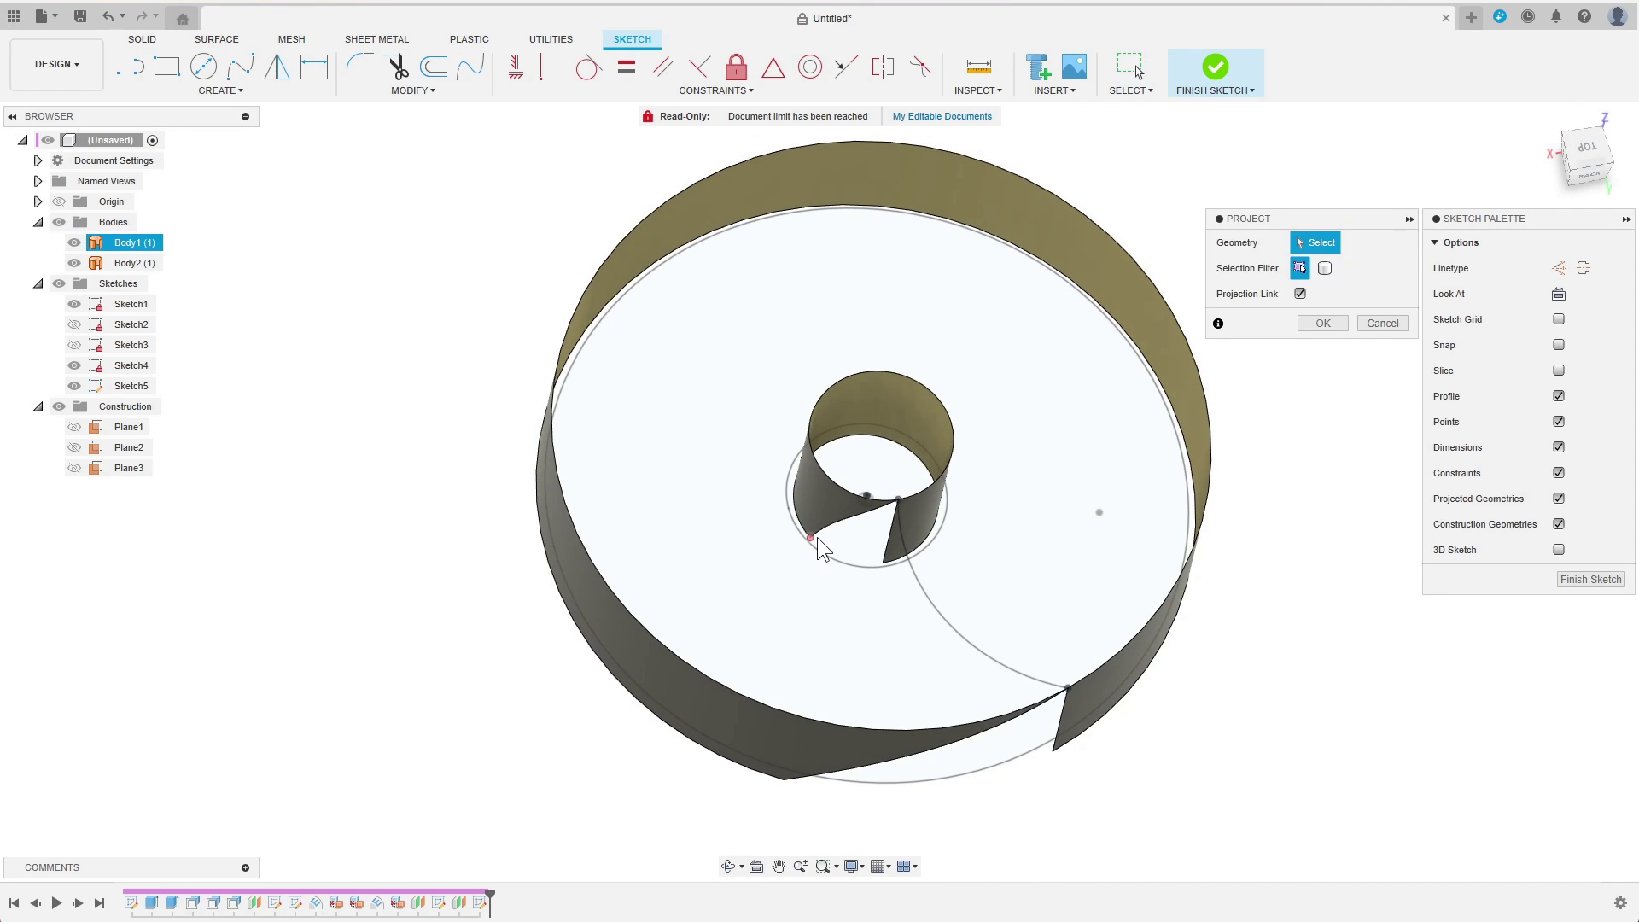
{"action": "left_click", "coordinate": [798, 779]}
{"action": "left_click", "coordinate": [1322, 322]}
Step: Draw a three-point arc joining the projected lower corner points, dimension its radius to 50 mm, and finish the sketch
{"action": "left_click", "coordinate": [218, 90]}
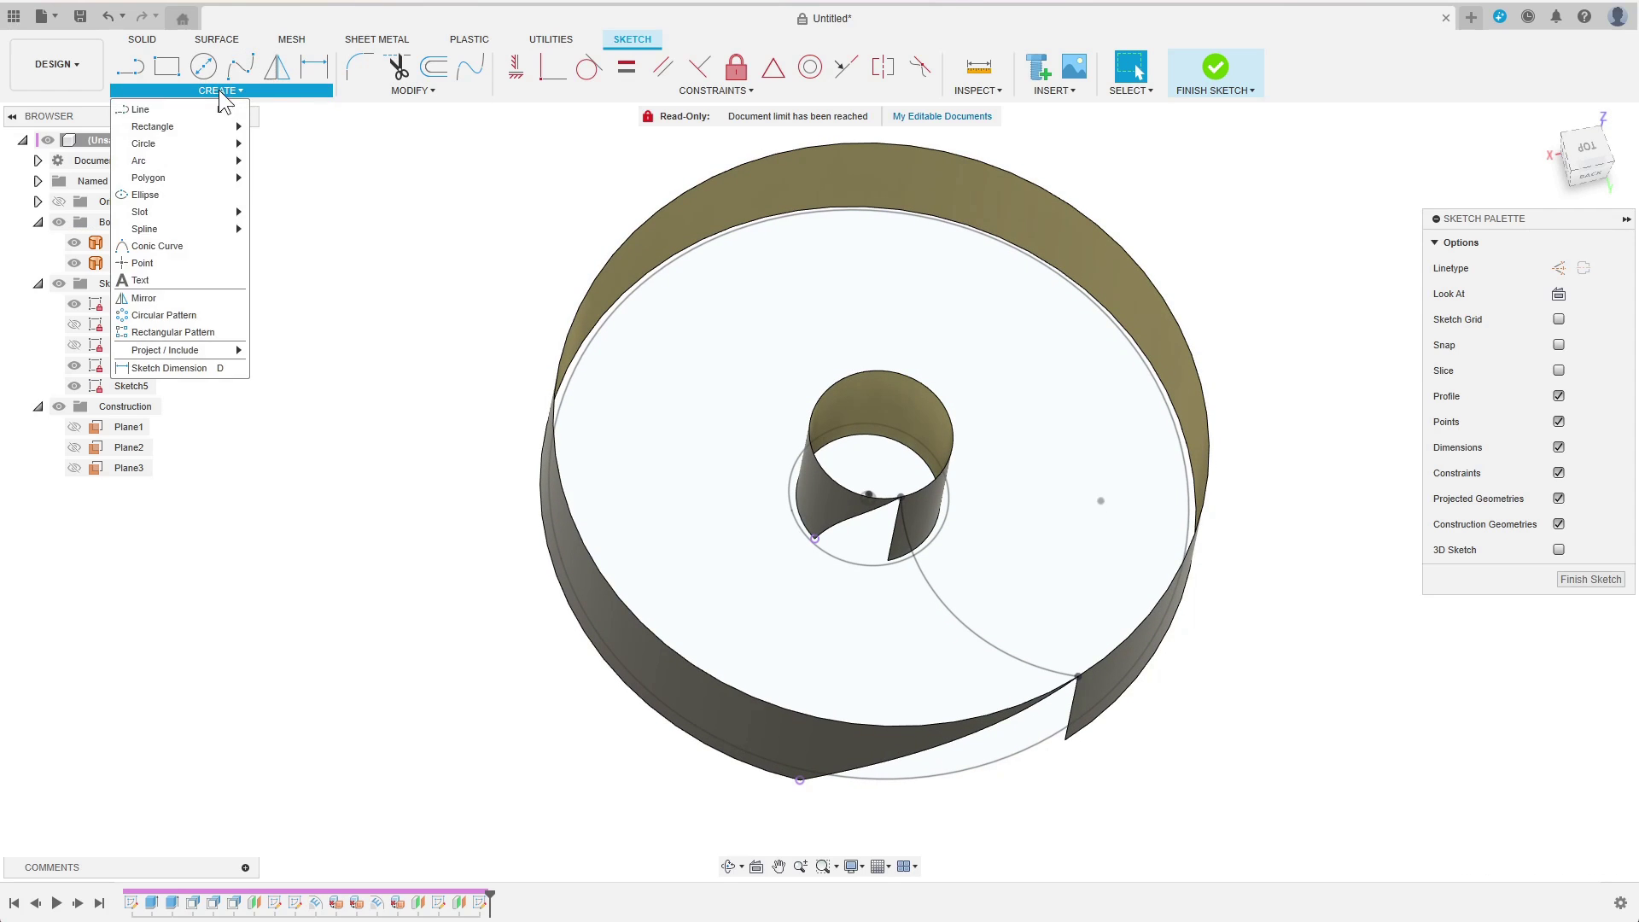
{"action": "left_click", "coordinate": [299, 178]}
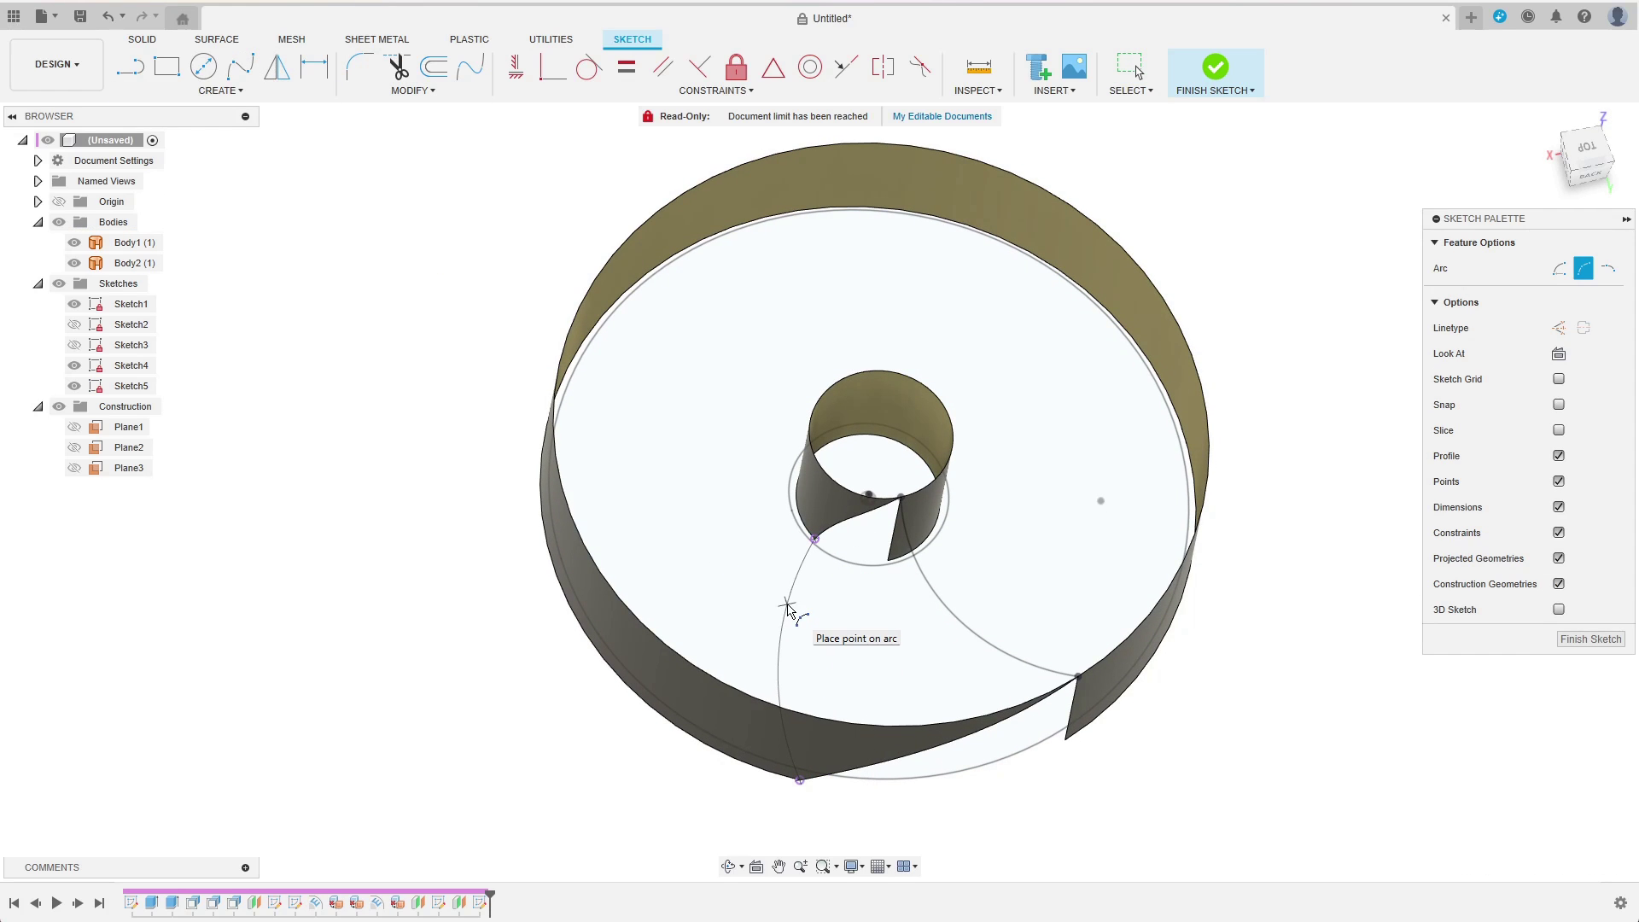
{"action": "left_click", "coordinate": [313, 67]}
{"action": "left_click", "coordinate": [787, 607]}
{"action": "left_click", "coordinate": [756, 569]}
{"action": "type", "text": "50"}
{"action": "key", "text": "Return"}
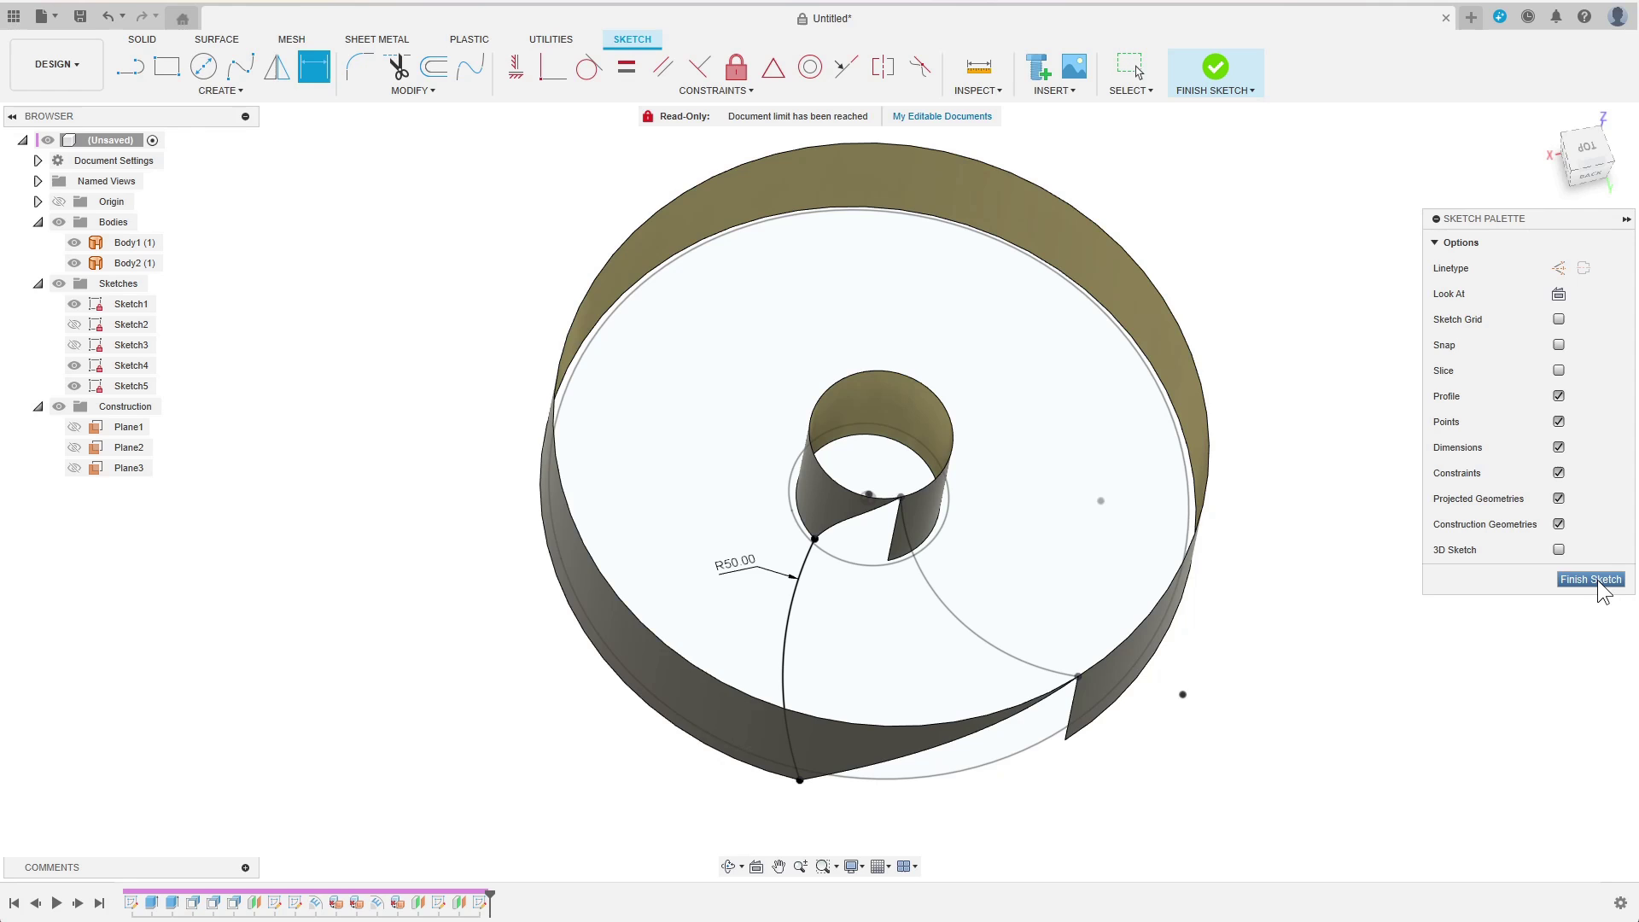
{"action": "left_click", "coordinate": [1595, 583]}
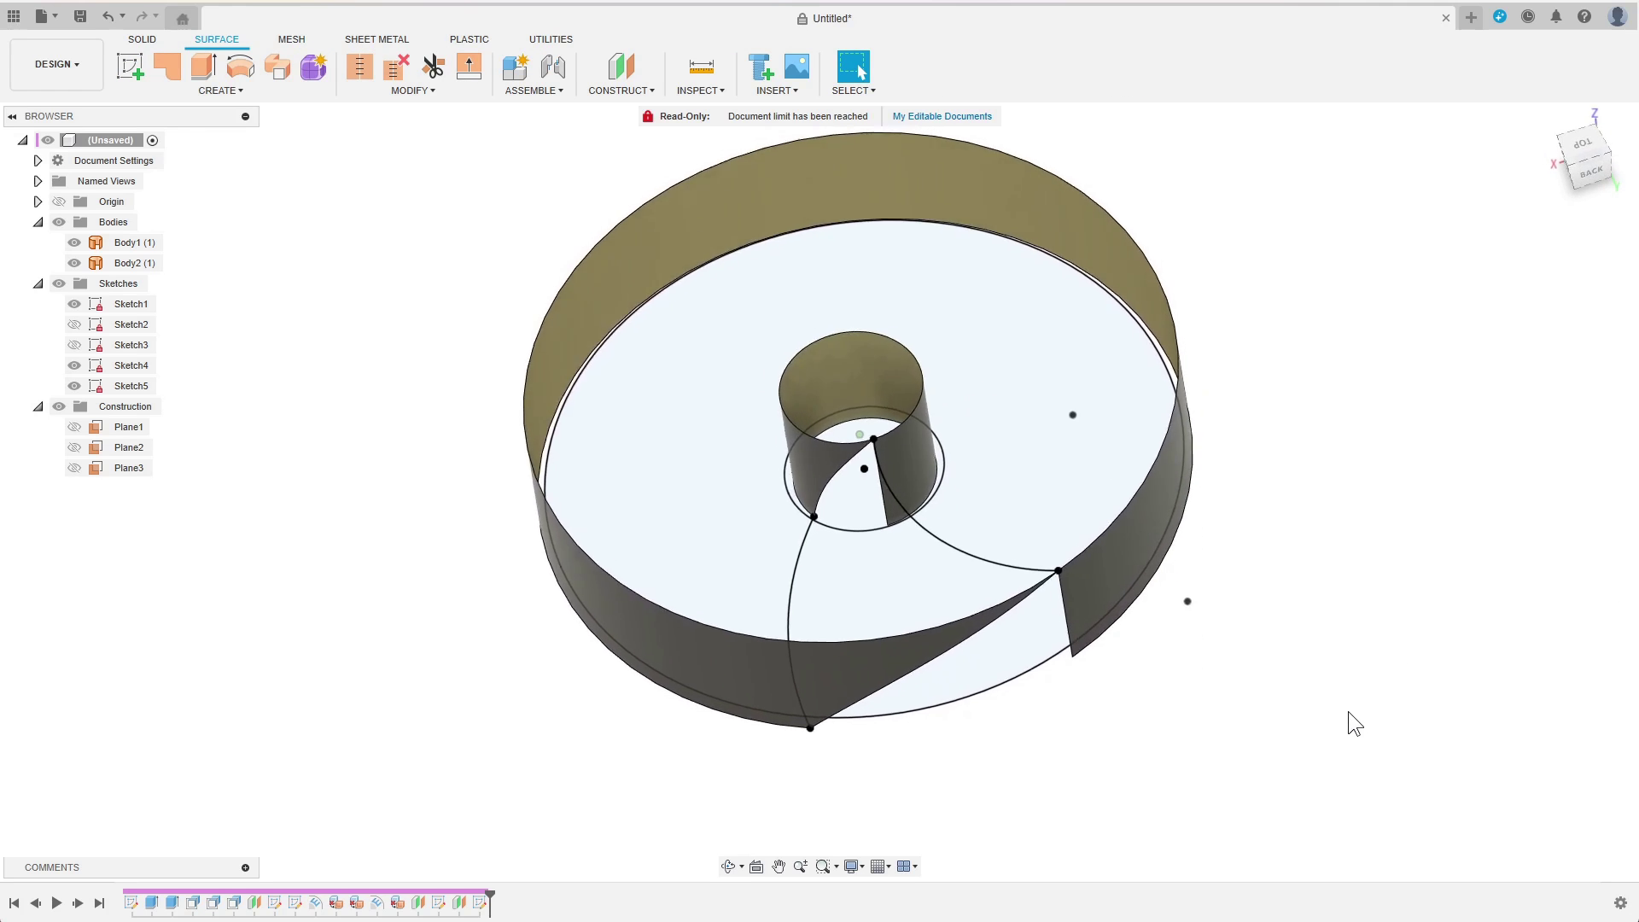
Step: Loft a blade surface between the curved cutout edges of the outer wall and hub, using the two sketched arcs as rails
{"action": "left_click", "coordinate": [220, 90]}
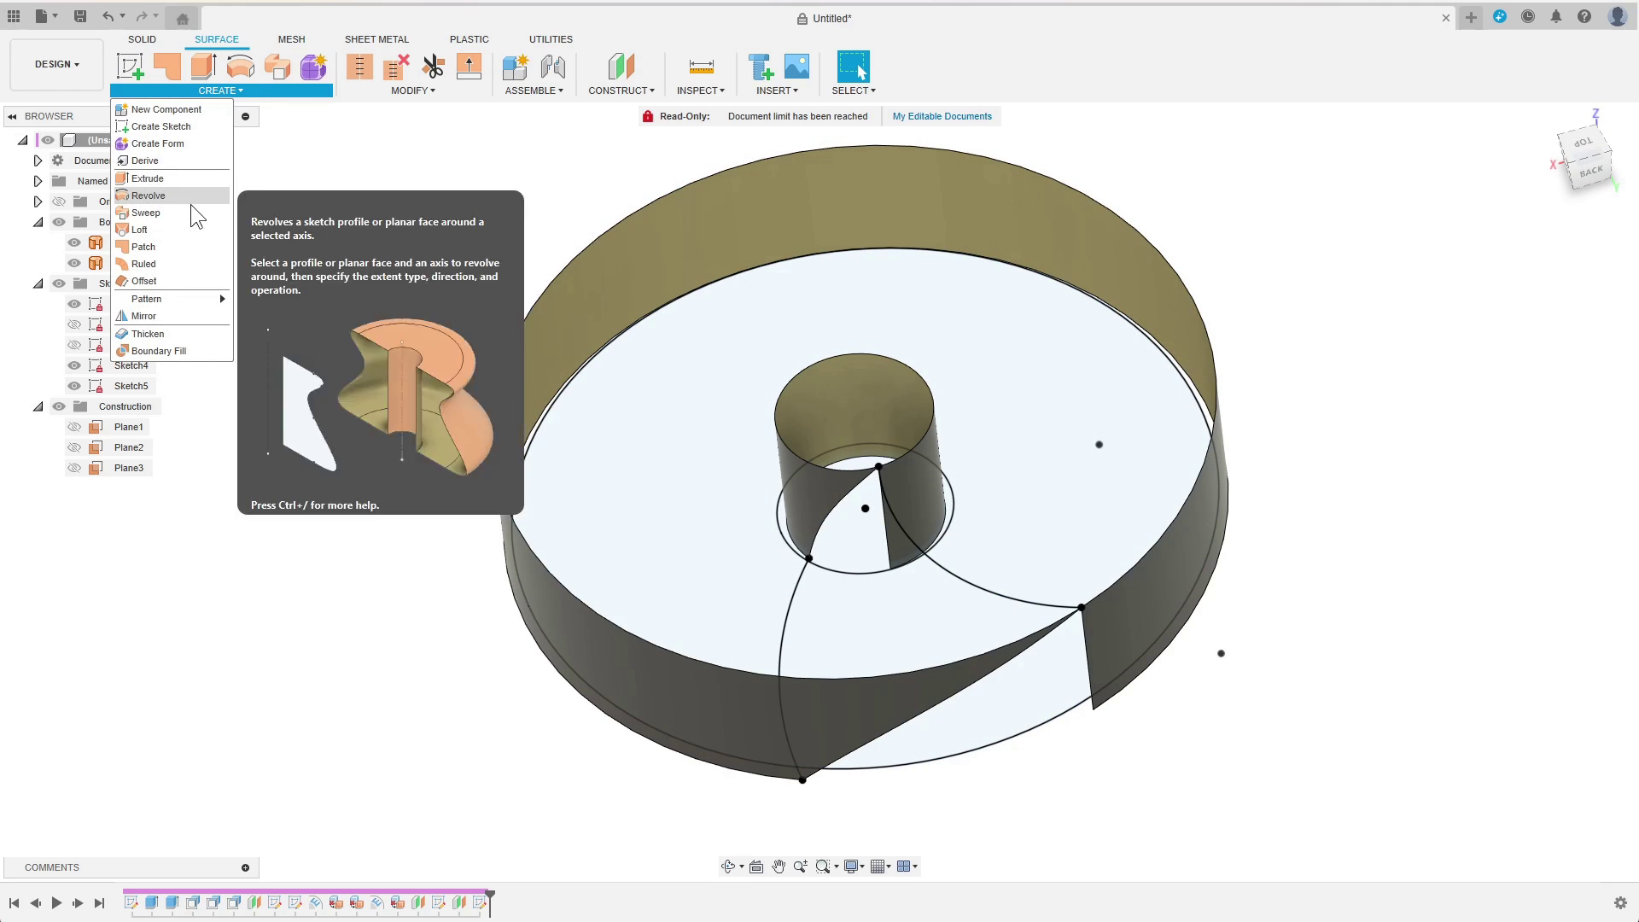
{"action": "left_click", "coordinate": [187, 229]}
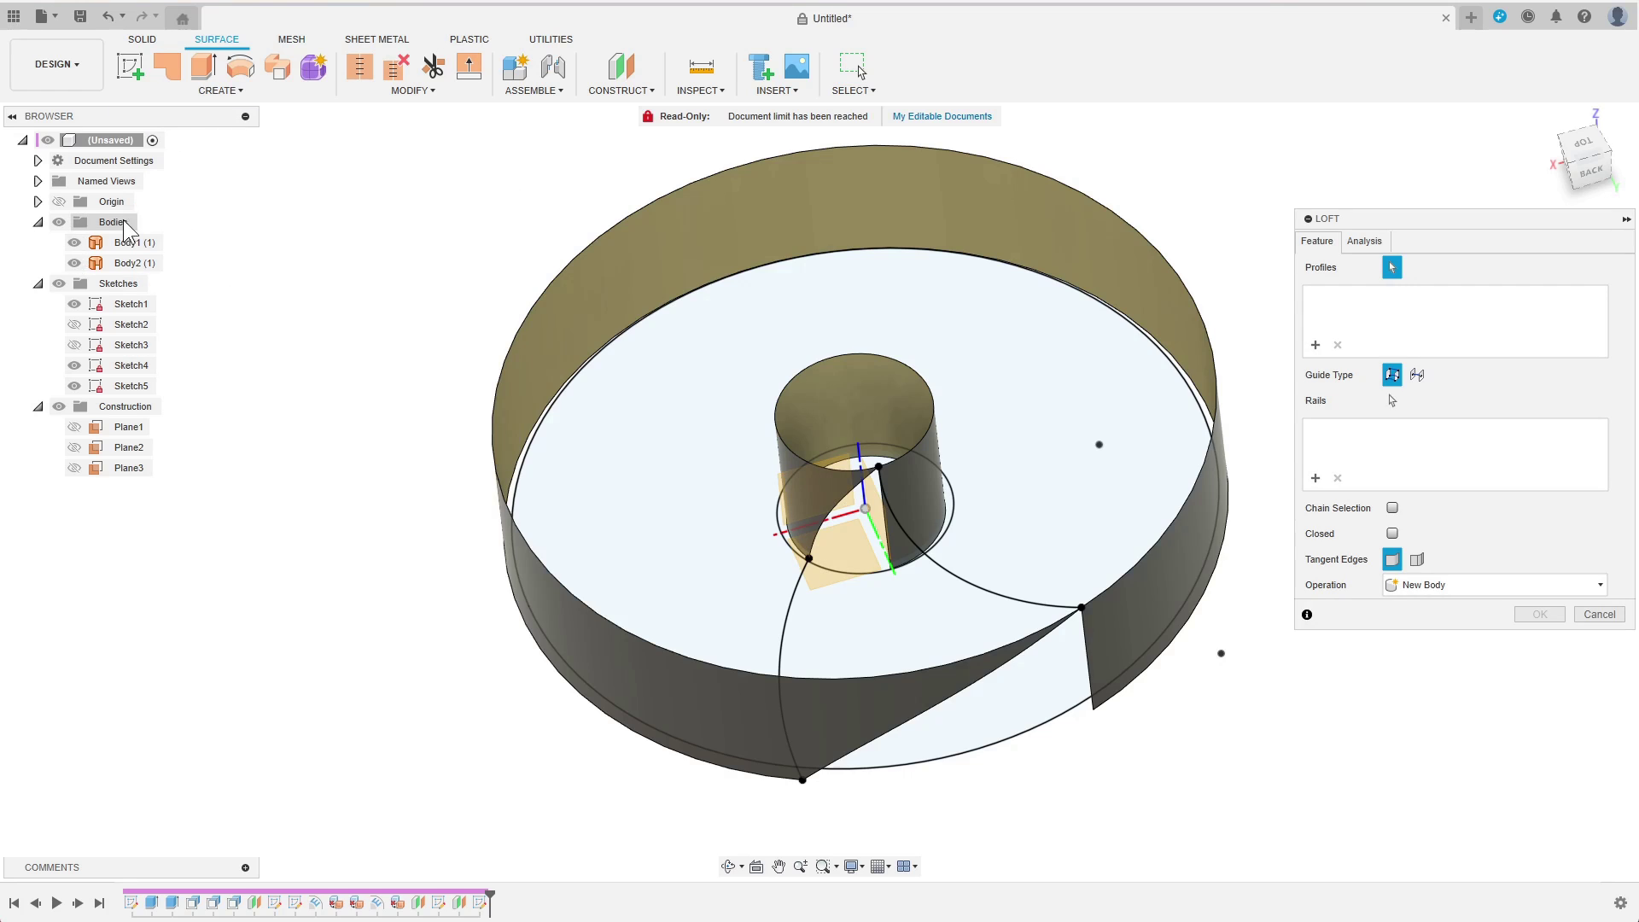
{"action": "left_click", "coordinate": [918, 714]}
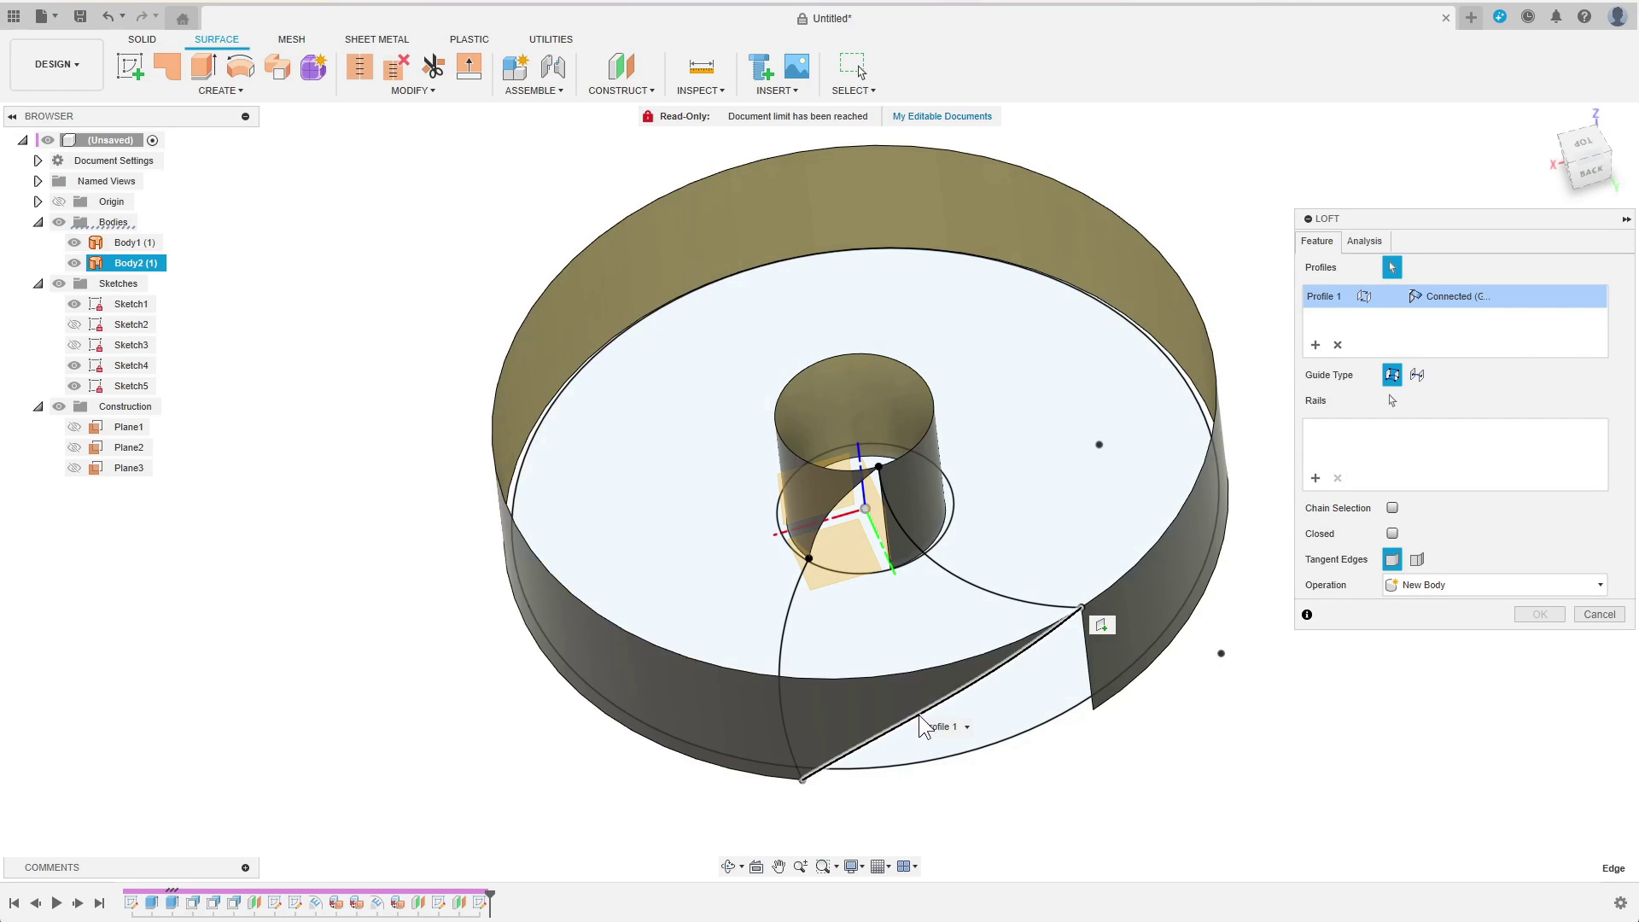
{"action": "left_click", "coordinate": [832, 513]}
{"action": "left_click", "coordinate": [1314, 478]}
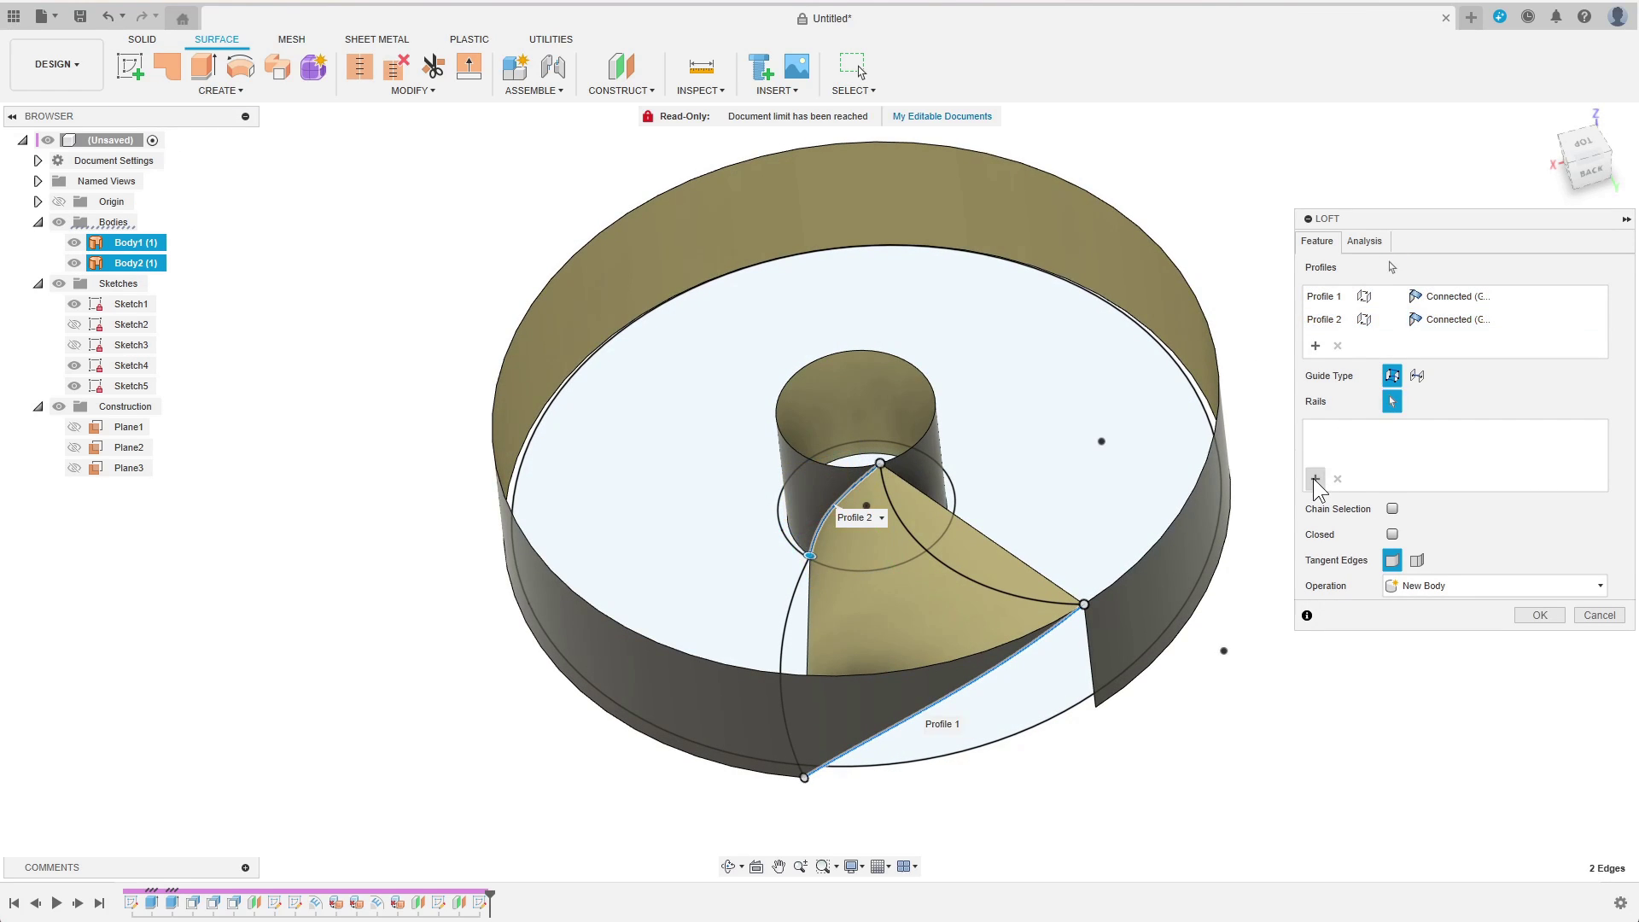
{"action": "middle_click_drag", "start_coordinate": [1058, 568], "coordinate": [1048, 530], "text": "shift"}
{"action": "left_click", "coordinate": [1002, 555]}
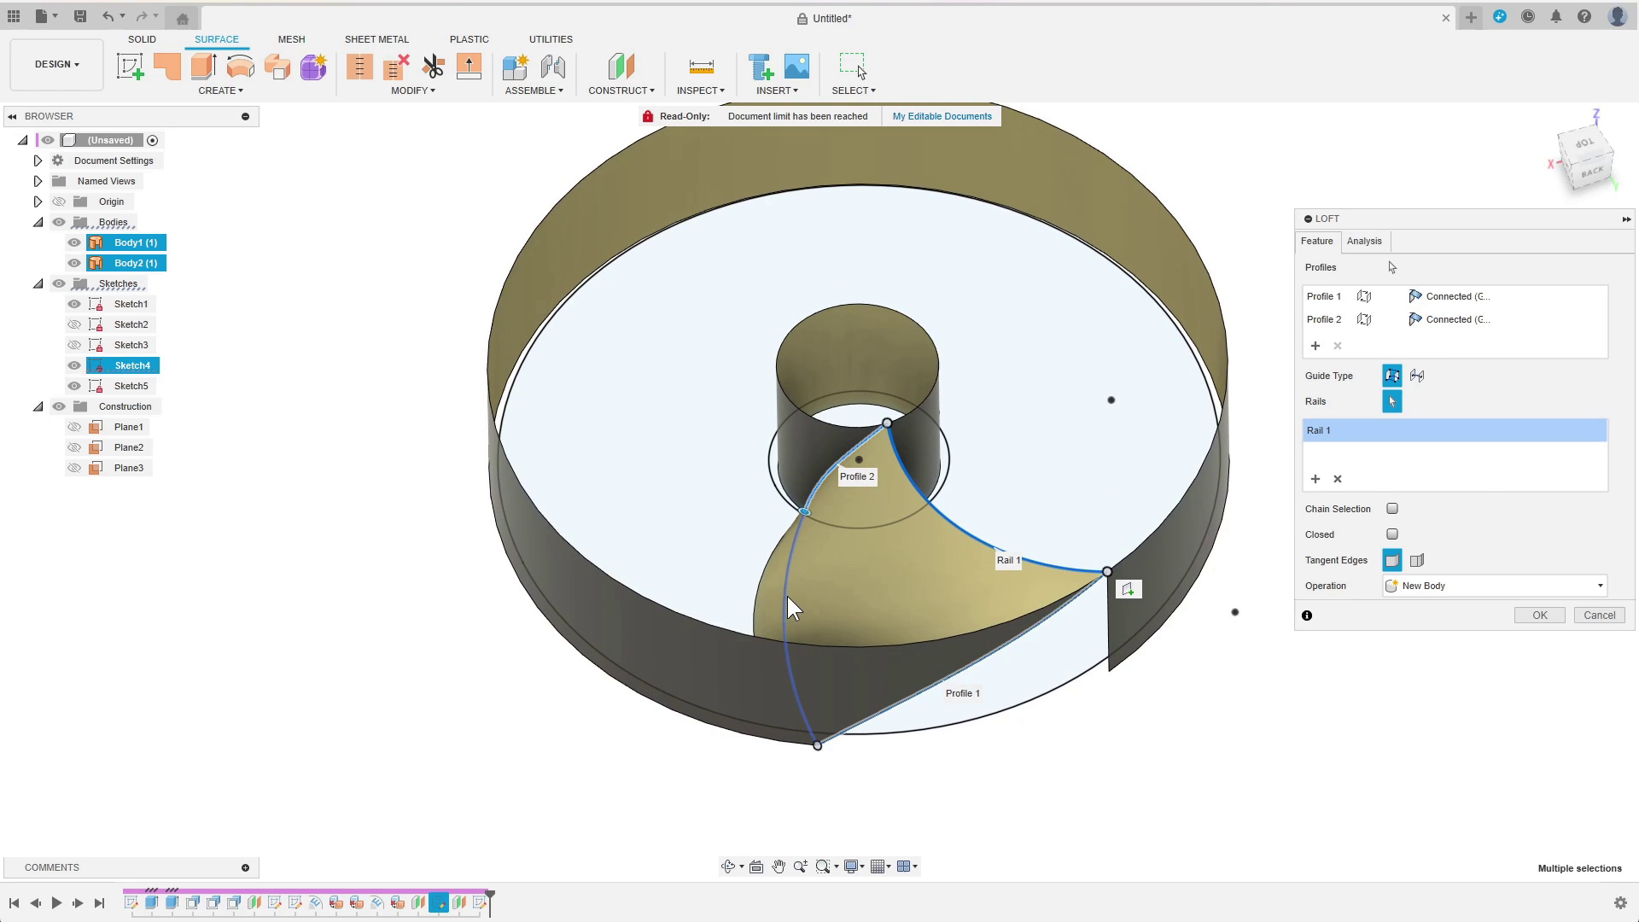
{"action": "left_click", "coordinate": [783, 614]}
{"action": "left_click", "coordinate": [1539, 615]}
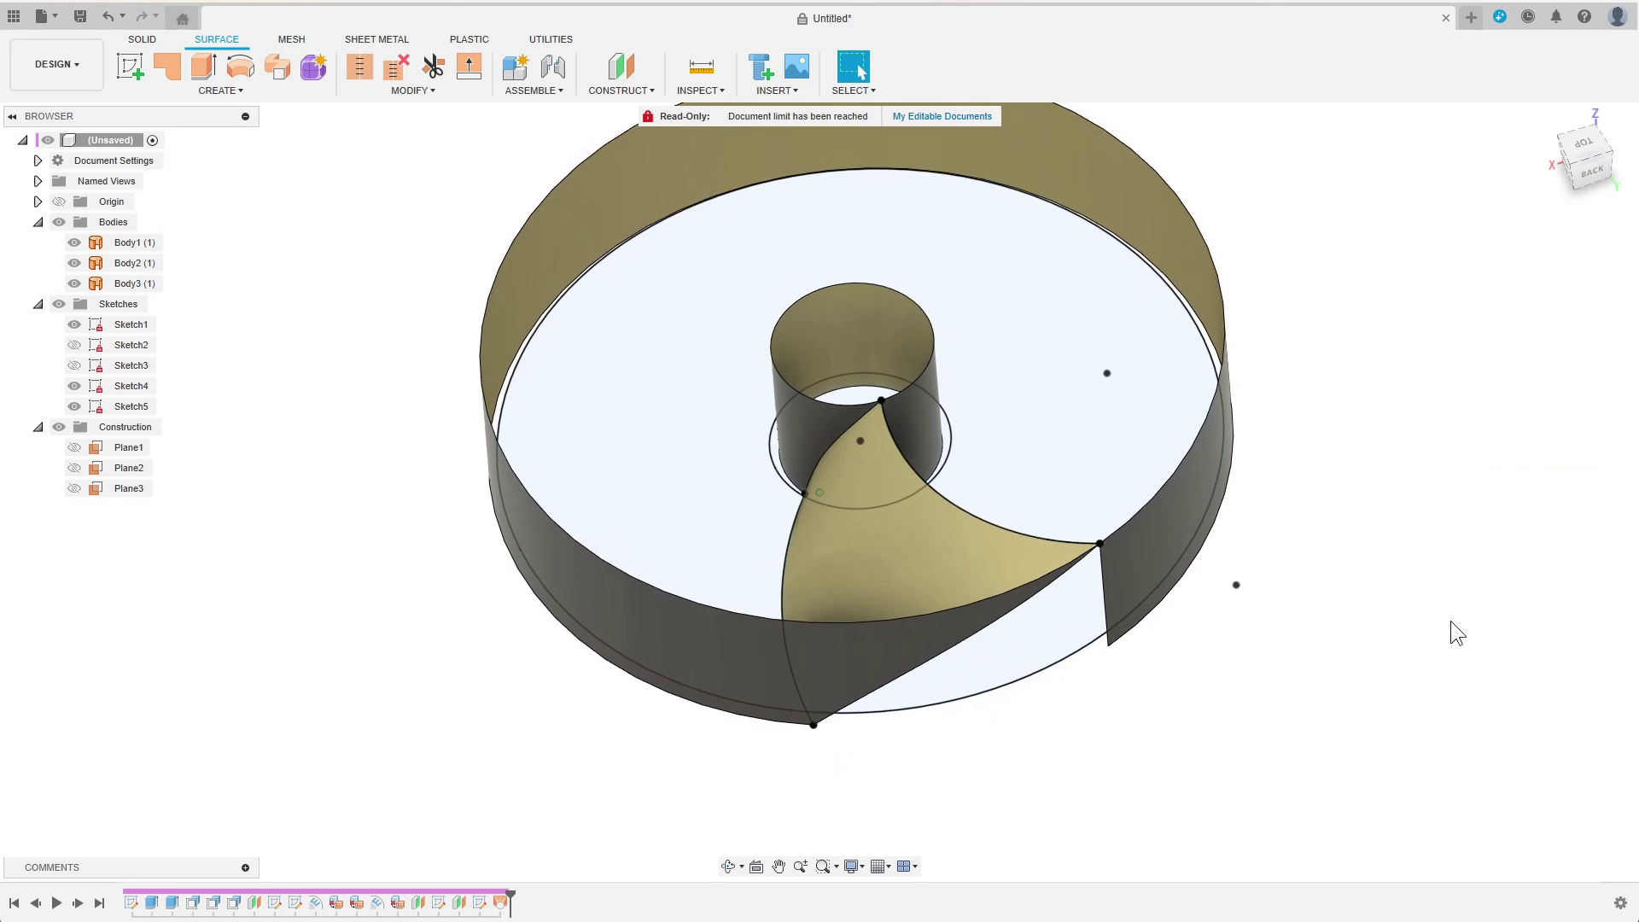
Step: Remove the hub and outer wall surface bodies, Body1 and Body2, keeping only the lofted blade surface
{"action": "left_click", "coordinate": [128, 242]}
{"action": "left_click", "coordinate": [136, 272], "text": "shift"}
{"action": "right_click", "coordinate": [137, 272]}
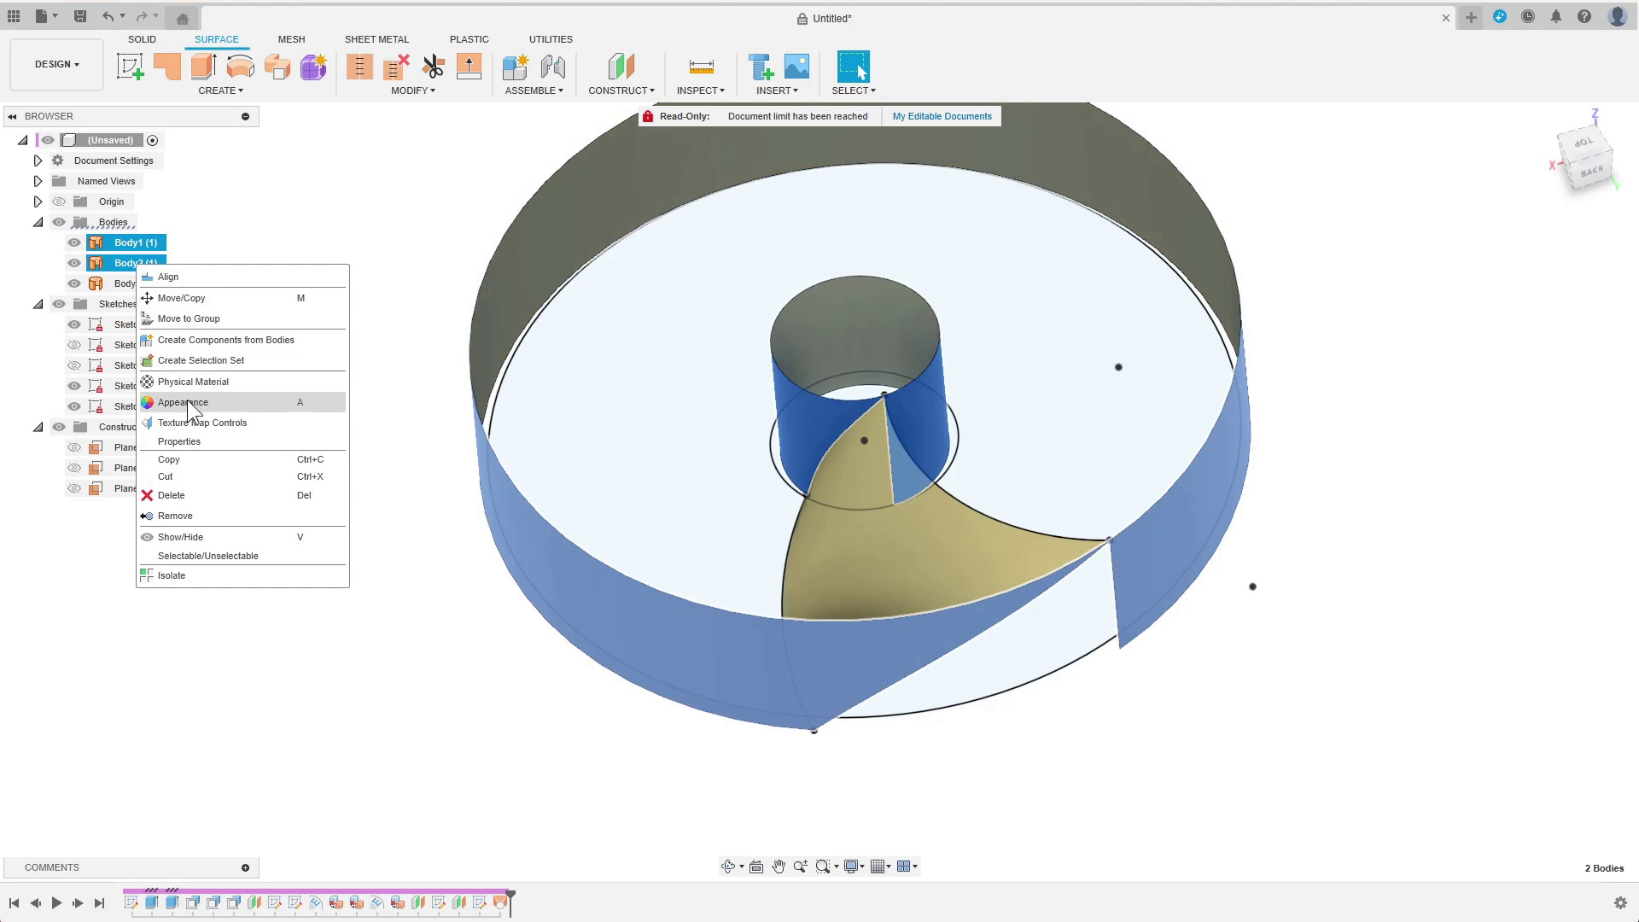
{"action": "left_click", "coordinate": [205, 512]}
{"action": "middle_click_drag", "start_coordinate": [204, 513], "coordinate": [716, 466], "text": "shift"}
Step: Thicken the lofted blade surface by 1 mm with Symmetric direction as a new body
{"action": "left_click", "coordinate": [142, 39]}
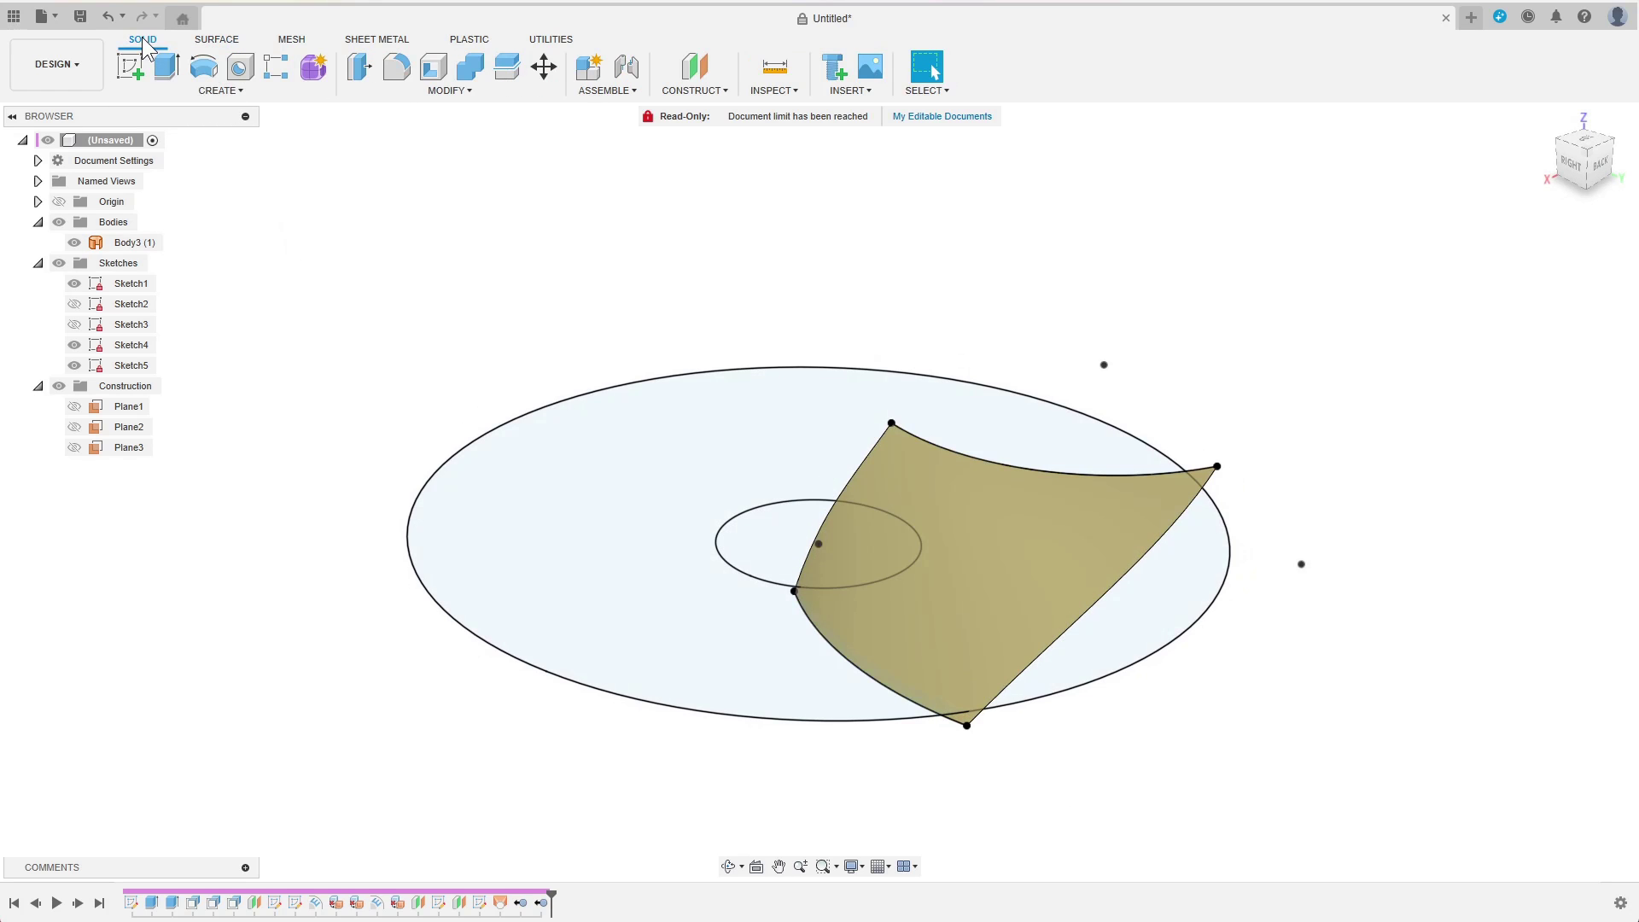
{"action": "left_click", "coordinate": [219, 91]}
{"action": "left_click", "coordinate": [147, 472]}
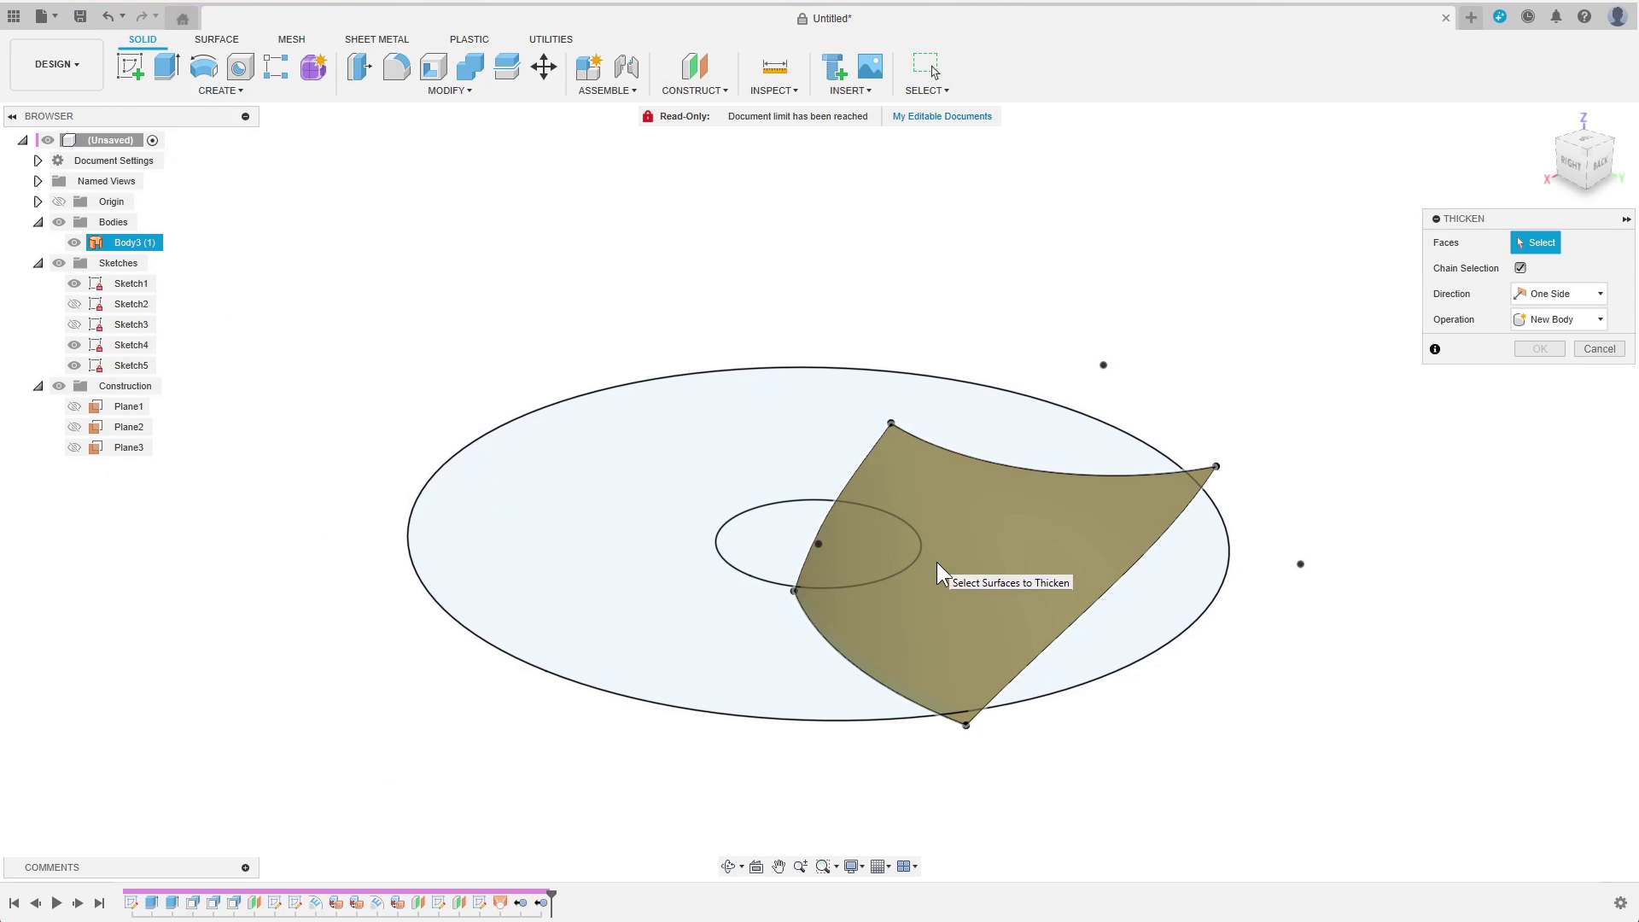
{"action": "left_click", "coordinate": [934, 561]}
{"action": "type", "text": "1"}
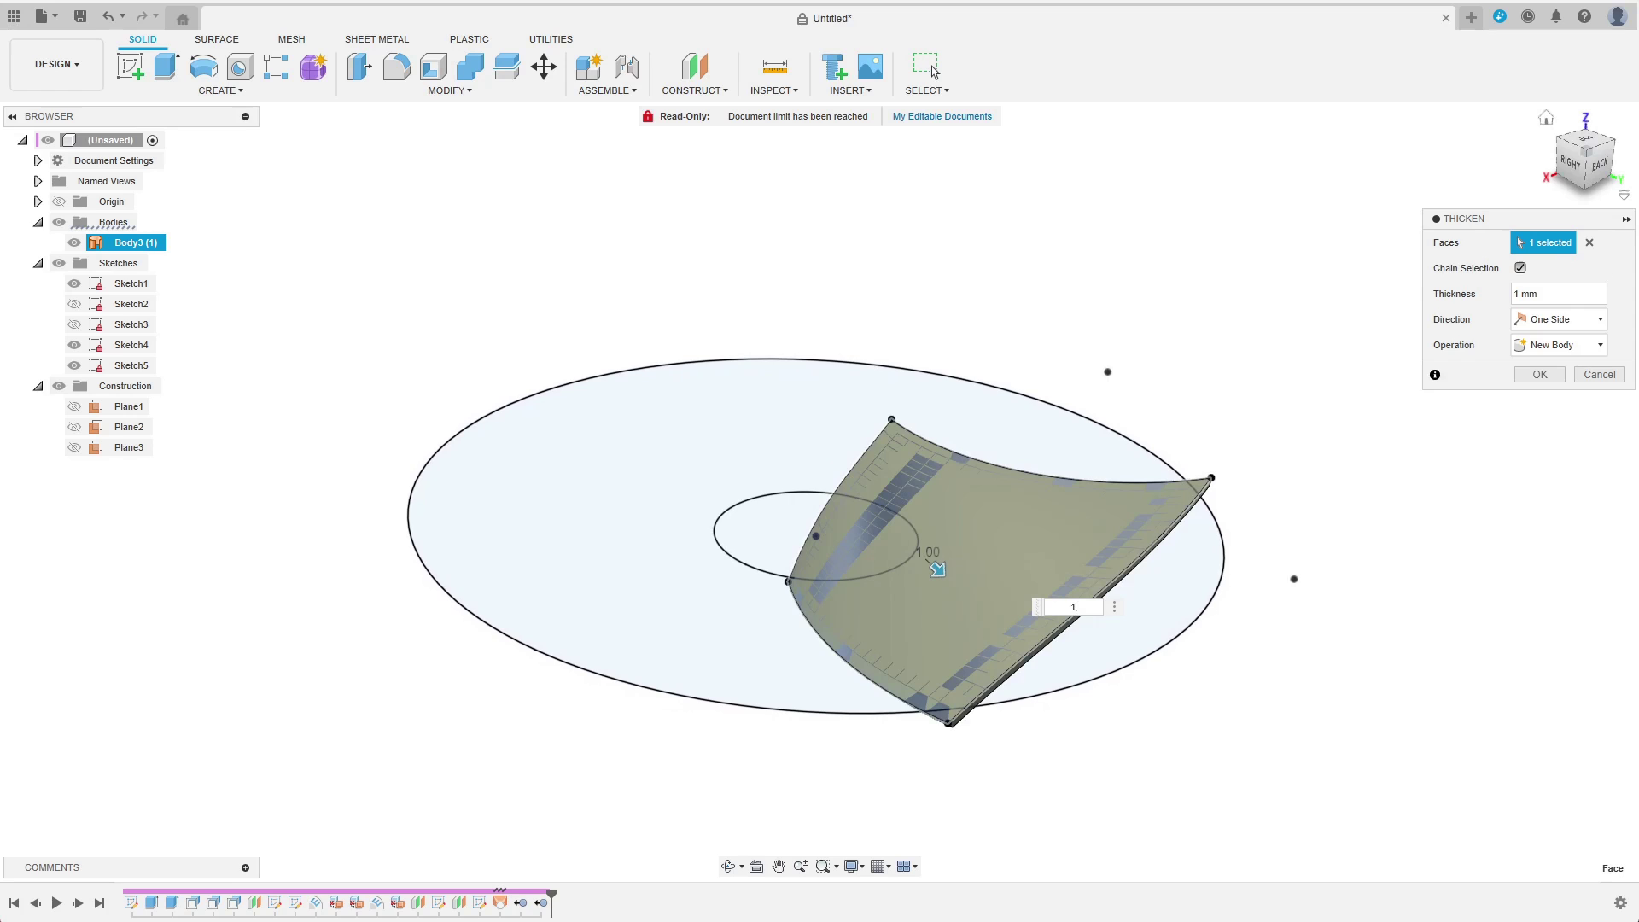
{"action": "left_click", "coordinate": [1557, 359]}
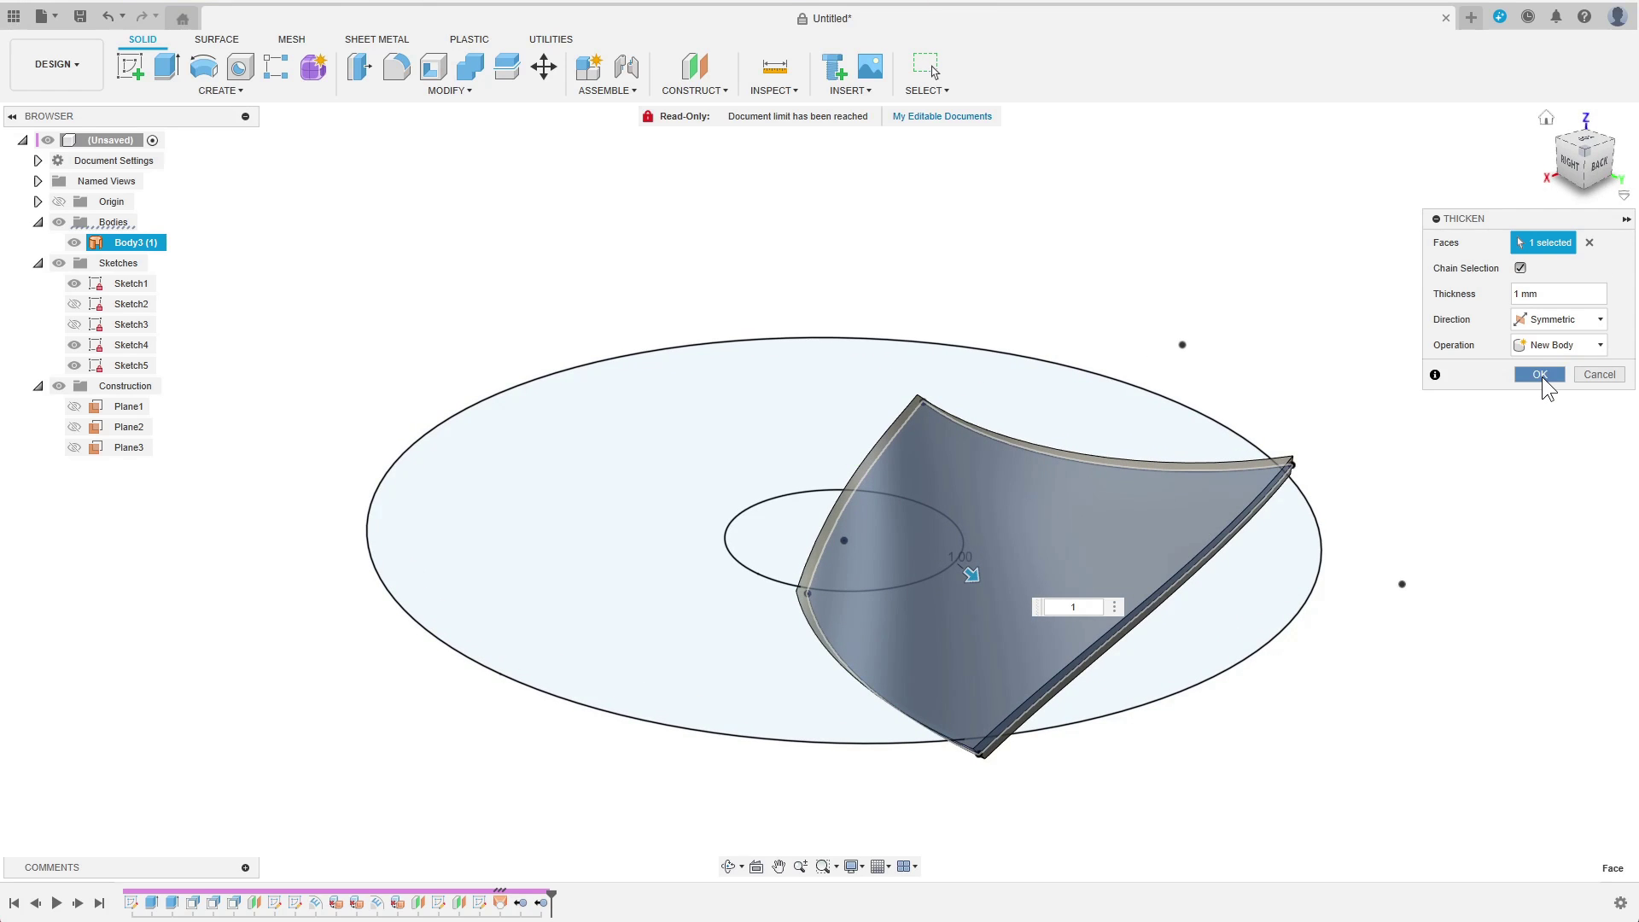
{"action": "left_click", "coordinate": [1540, 375]}
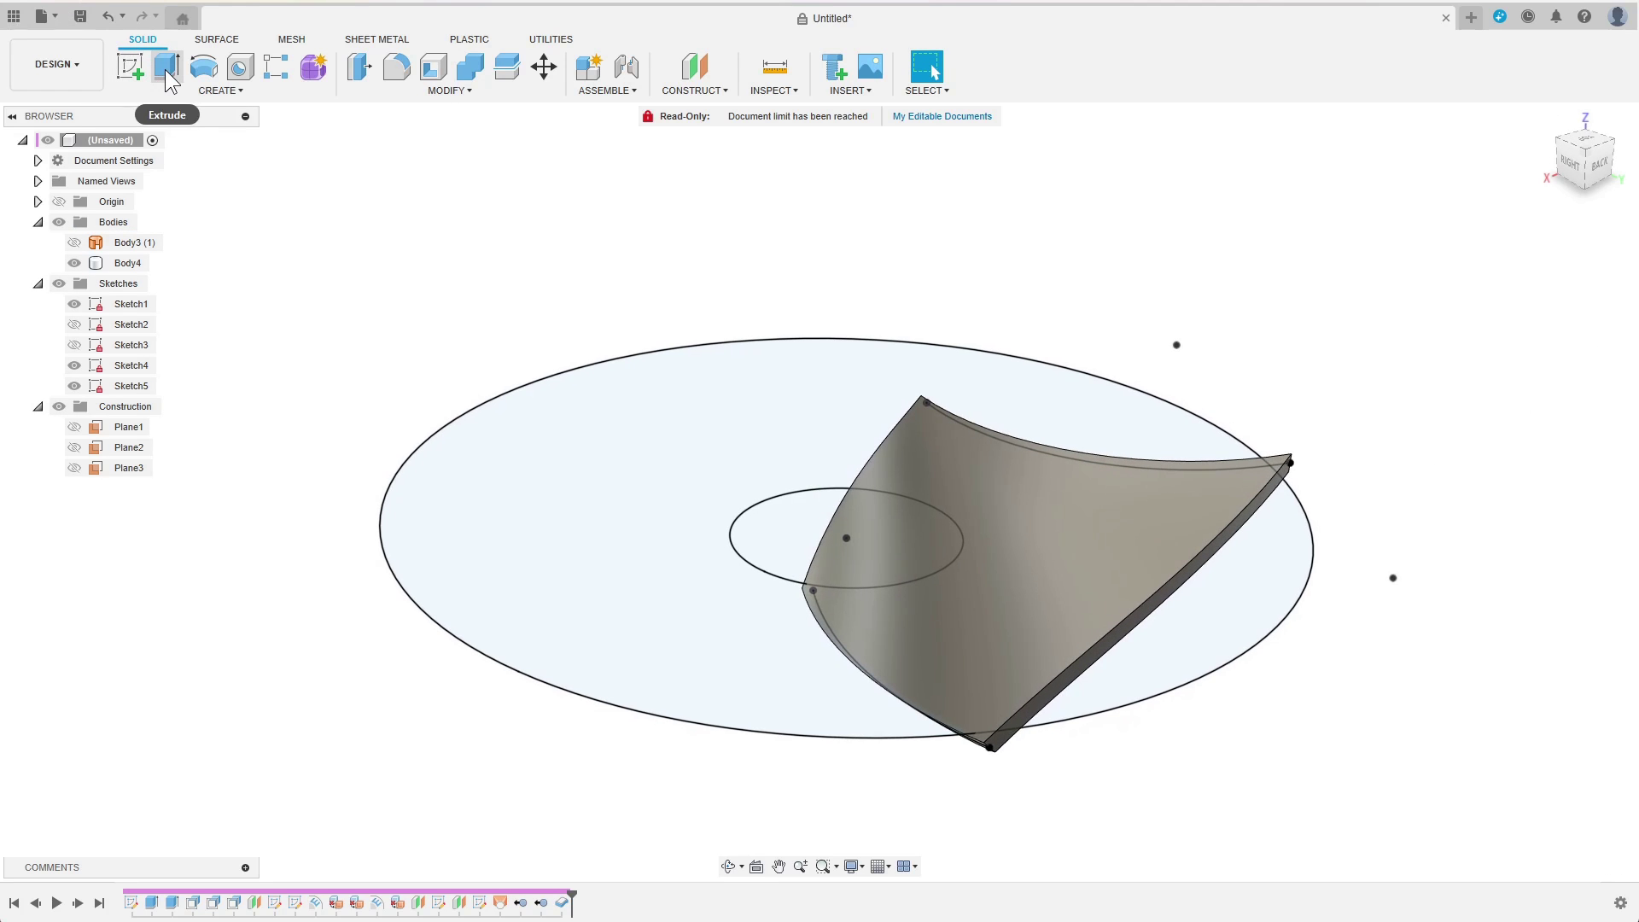
Step: Extrude the ring profile between the two circles 15 mm with the Intersect operation to trim the blade
{"action": "left_click", "coordinate": [167, 68]}
{"action": "left_click", "coordinate": [627, 498]}
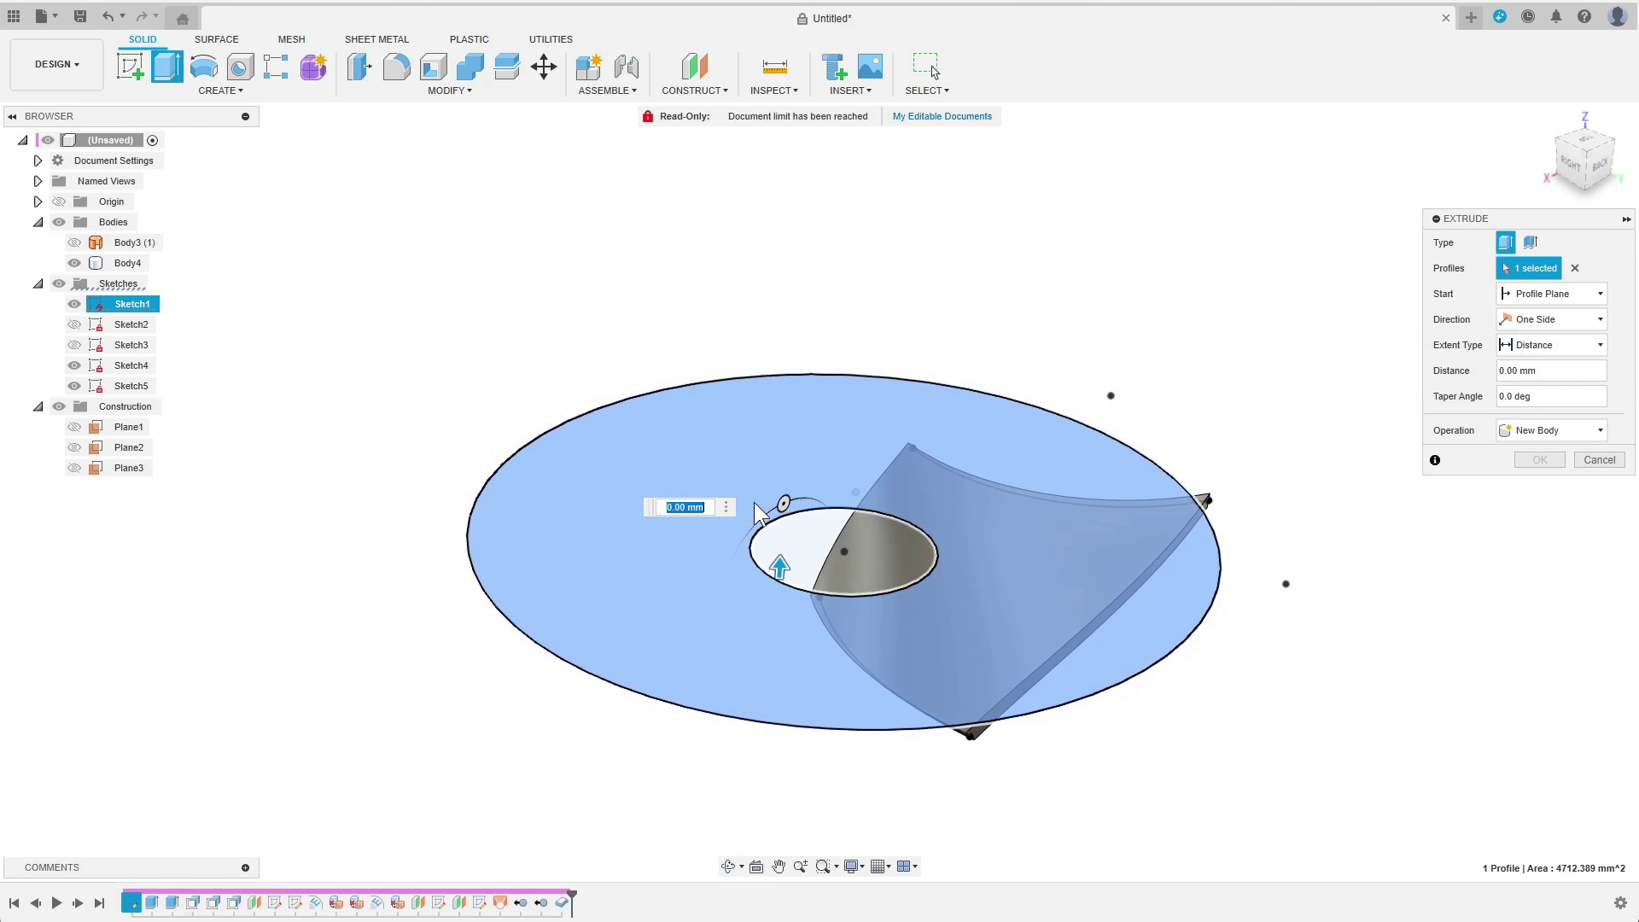
{"action": "type", "text": "15"}
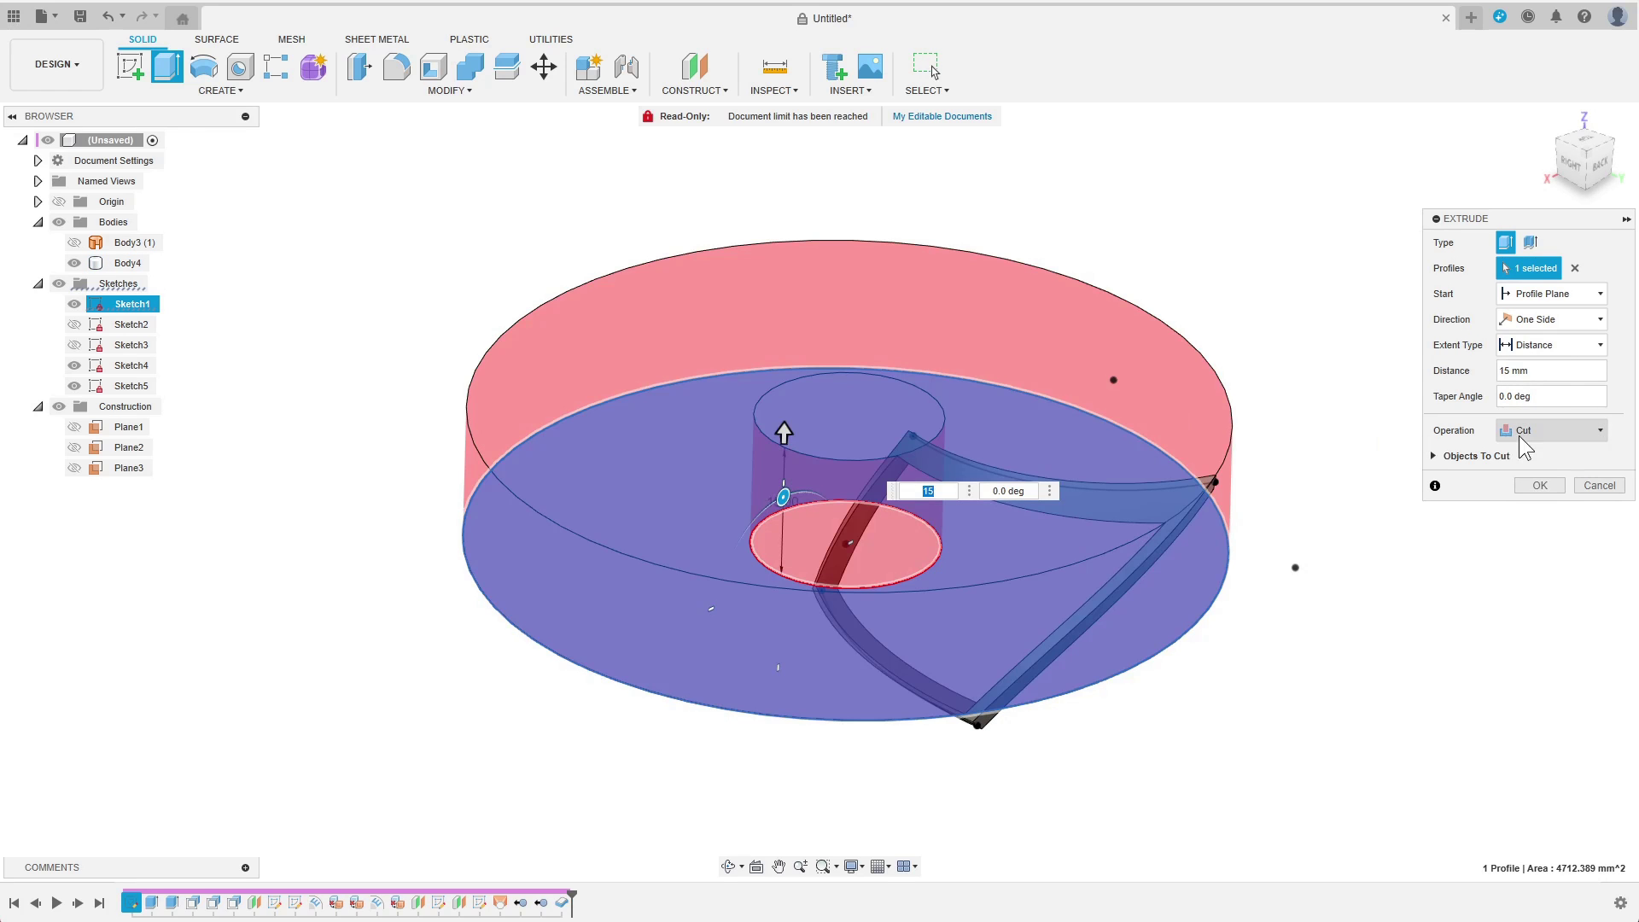
{"action": "left_click", "coordinate": [1535, 486]}
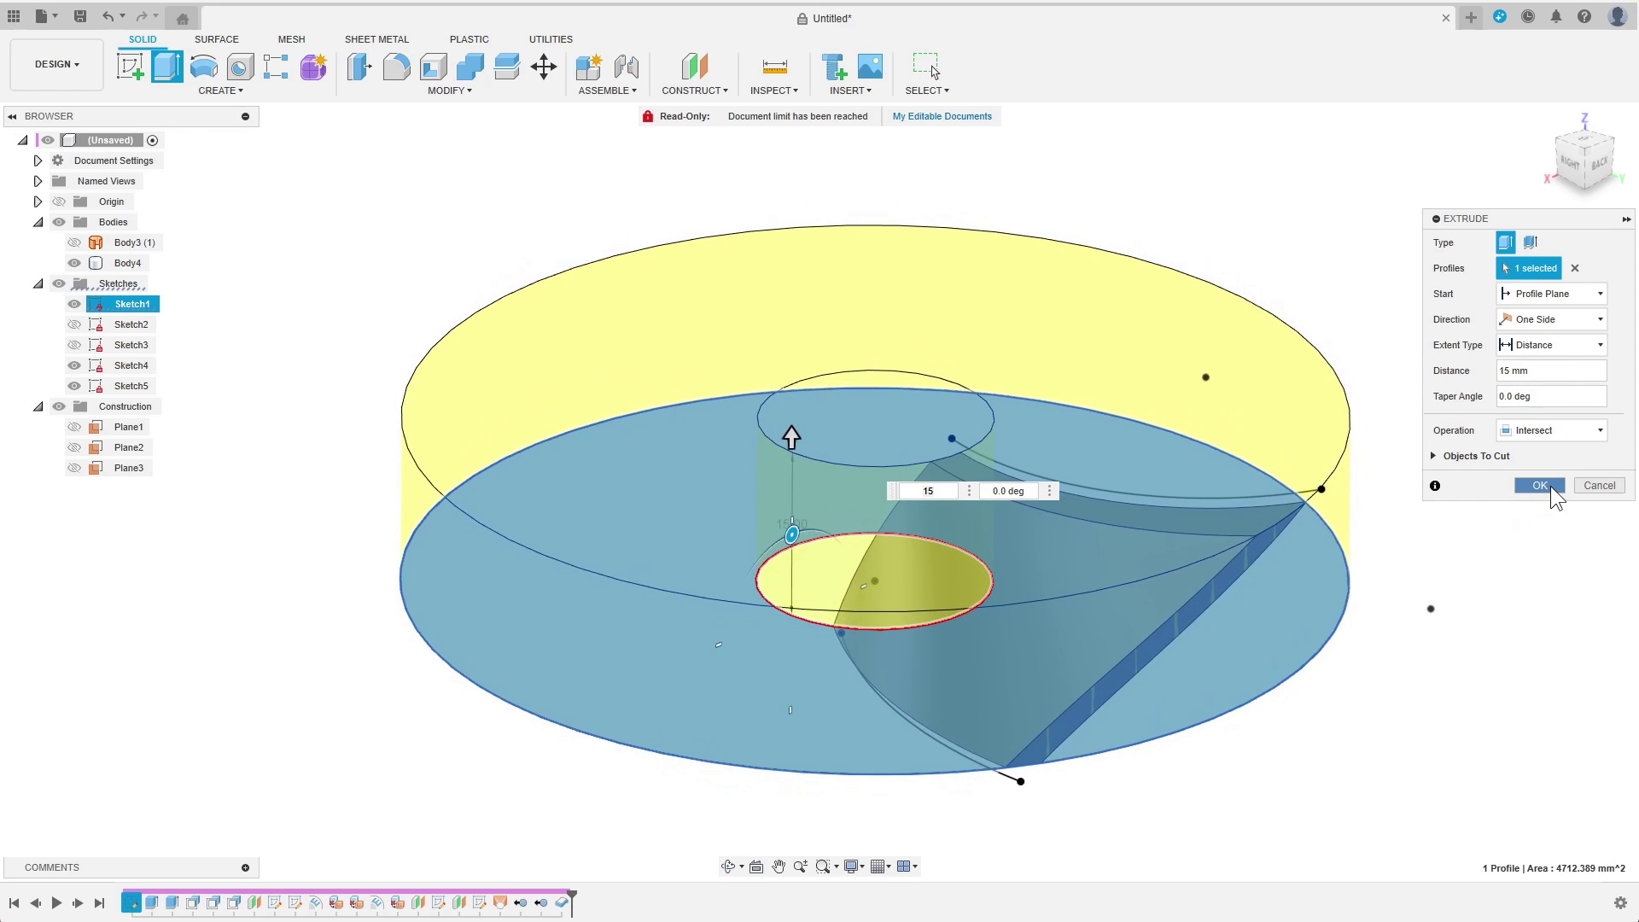
{"action": "left_click", "coordinate": [1549, 485]}
Step: Hide the two arc sketches, Sketch4 and Sketch5
{"action": "middle_click_drag", "start_coordinate": [1514, 541], "coordinate": [1369, 357], "text": "shift"}
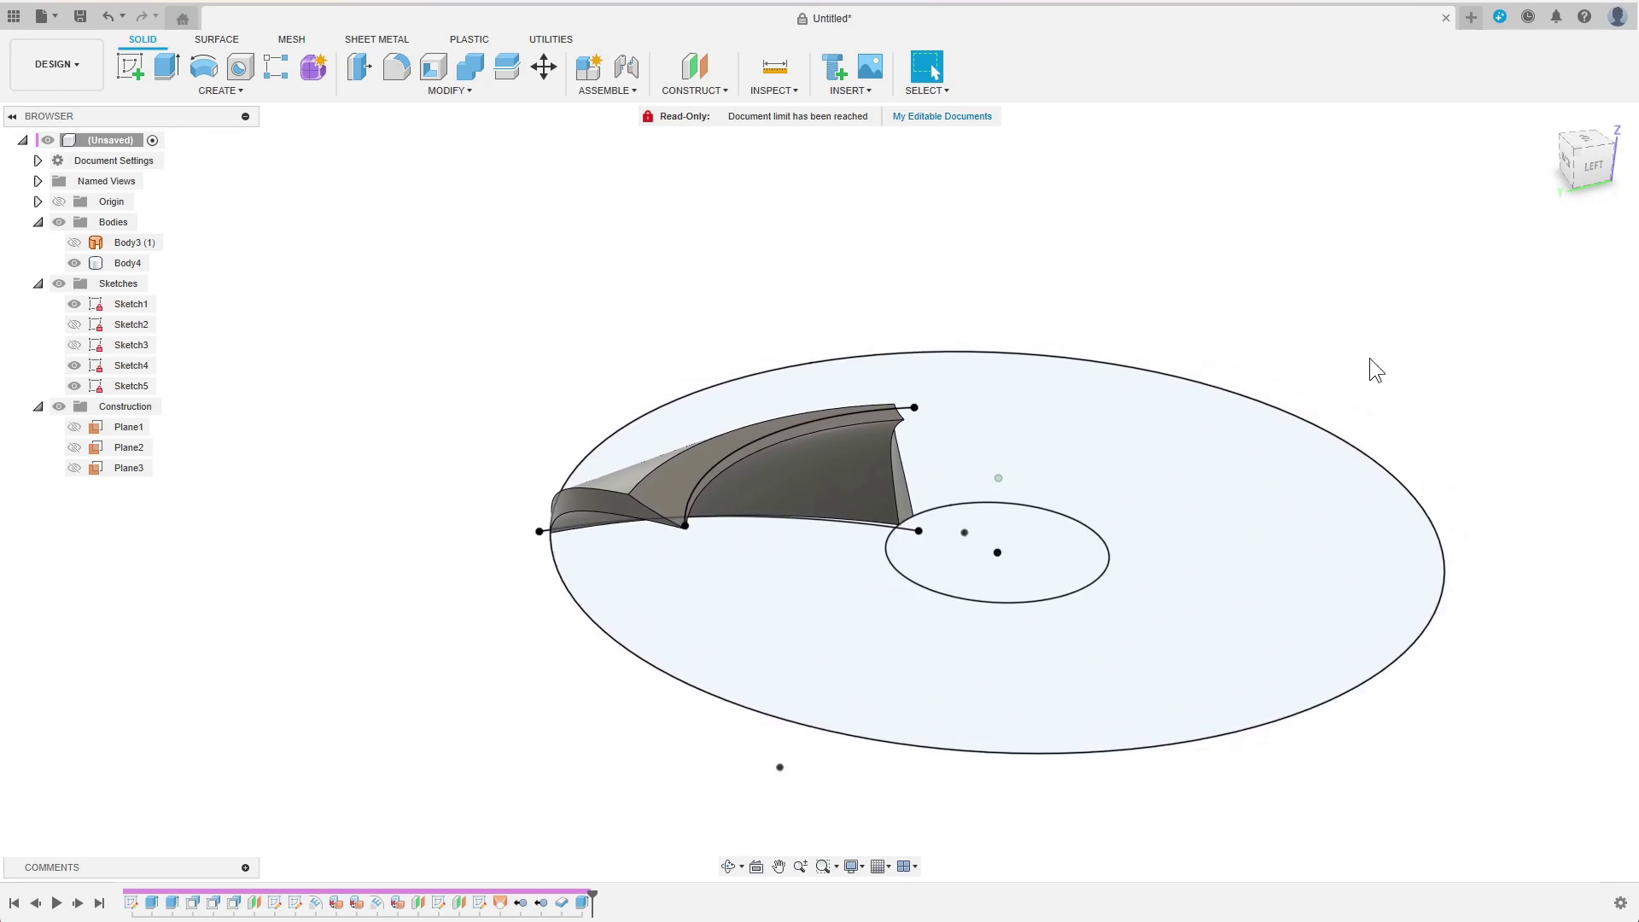
{"action": "scroll", "coordinate": [1163, 427], "scroll_direction": "up", "scroll_amount": 1}
{"action": "left_click", "coordinate": [74, 365]}
Step: Create a full circular pattern of the blade body around the vertical Z axis with a quantity of 6
{"action": "left_click", "coordinate": [239, 92]}
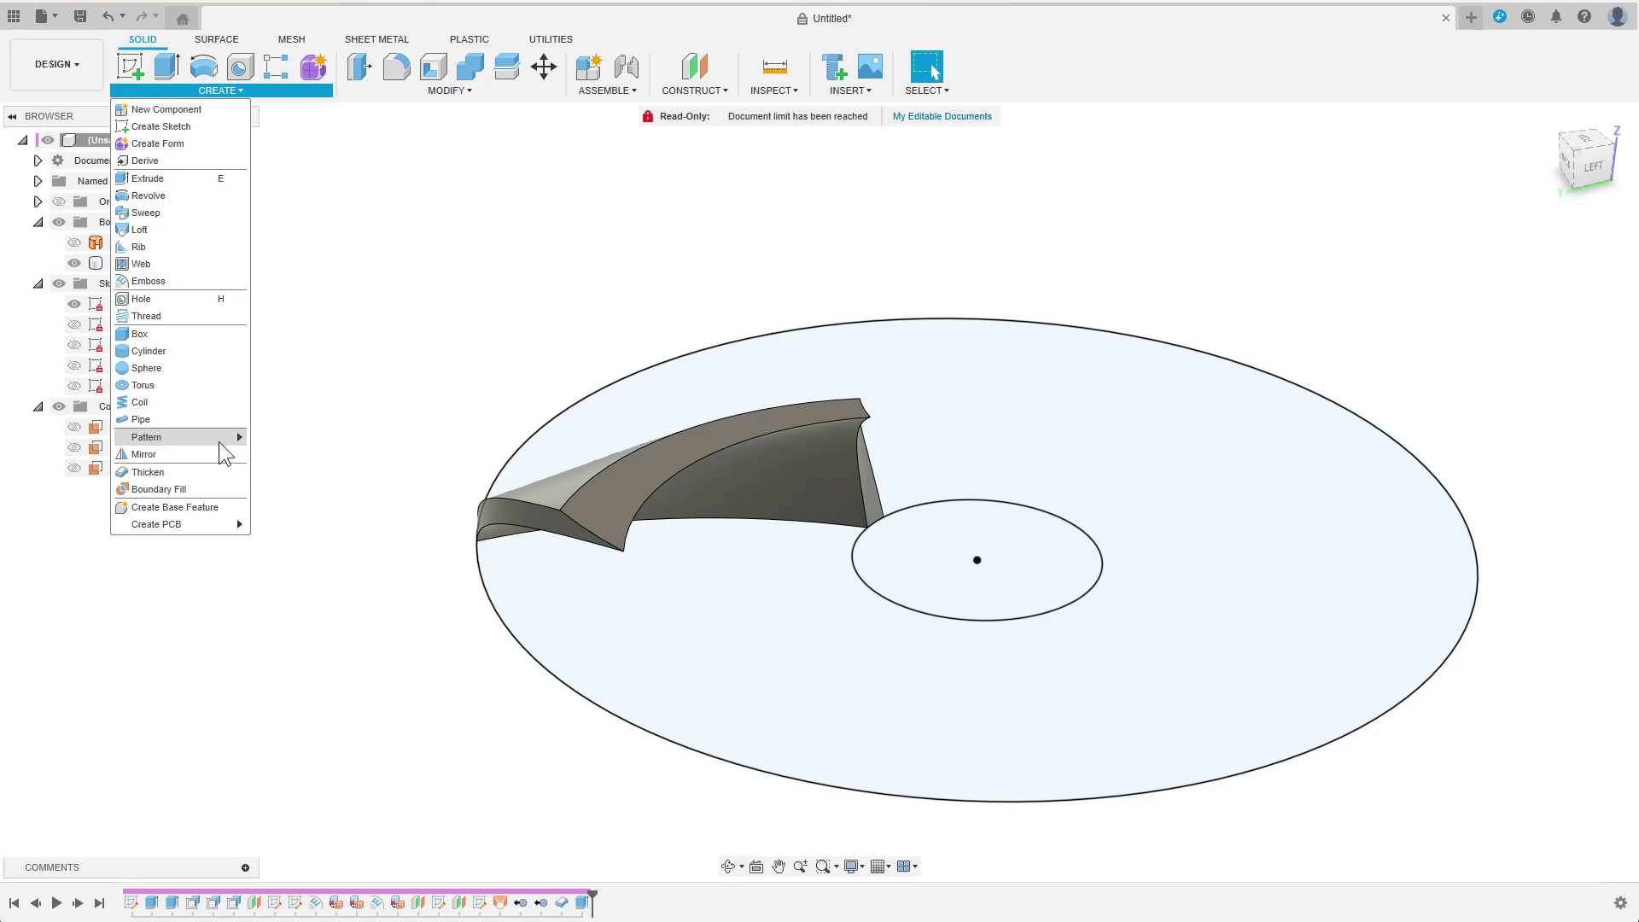
{"action": "mouse_move", "coordinate": [218, 439]}
{"action": "left_click", "coordinate": [293, 449]}
{"action": "left_click", "coordinate": [817, 411]}
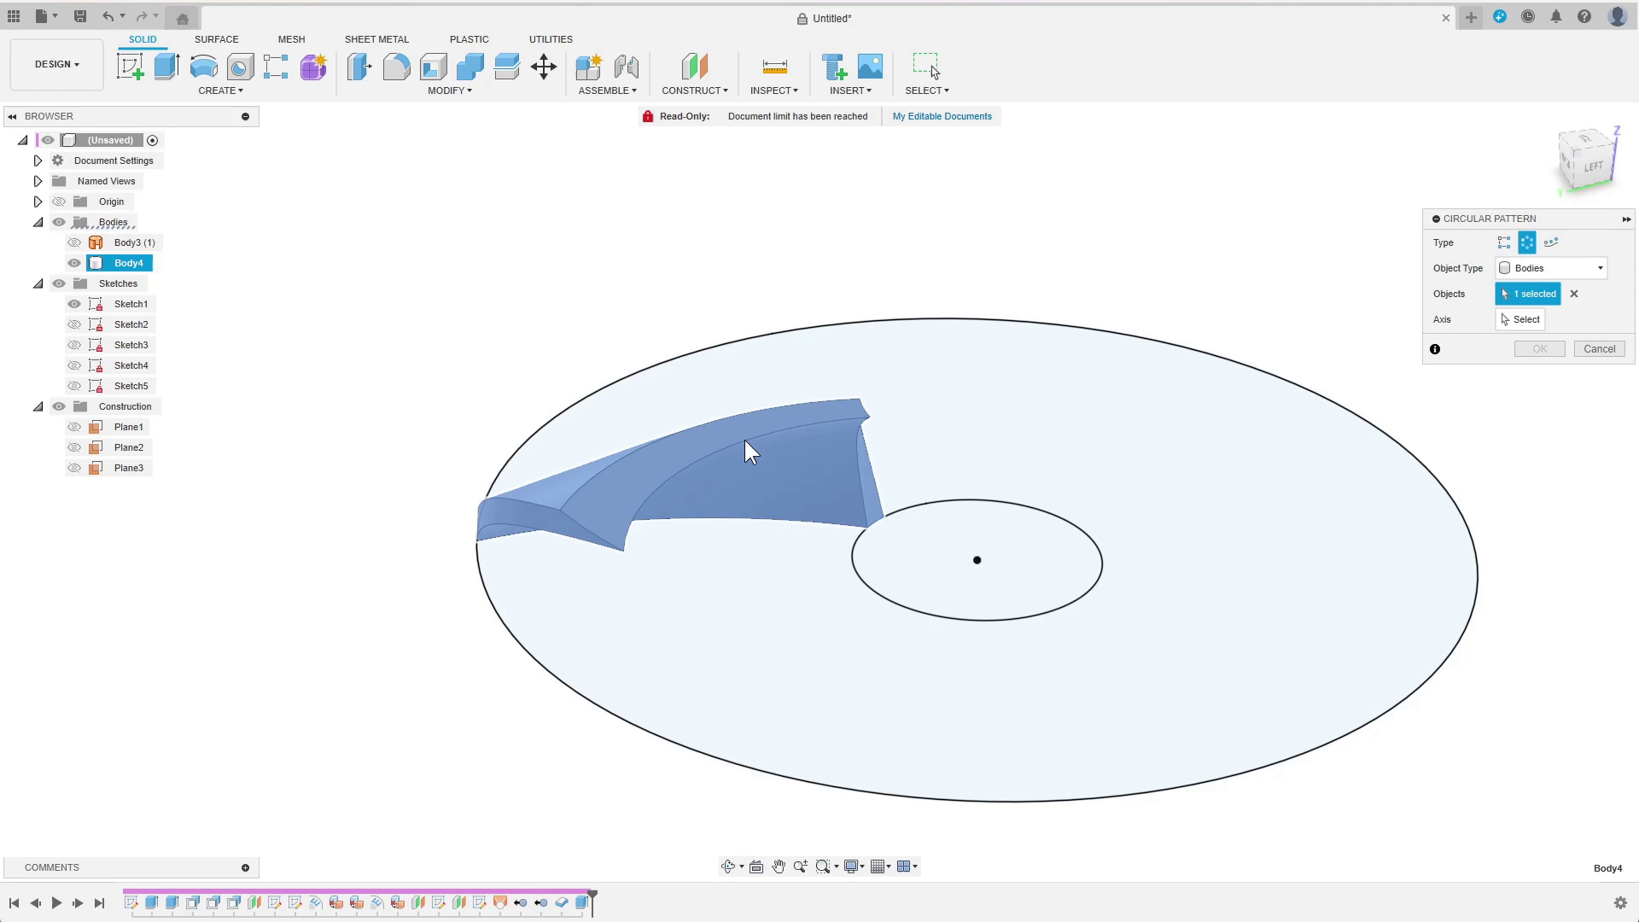
{"action": "left_click", "coordinate": [1525, 320]}
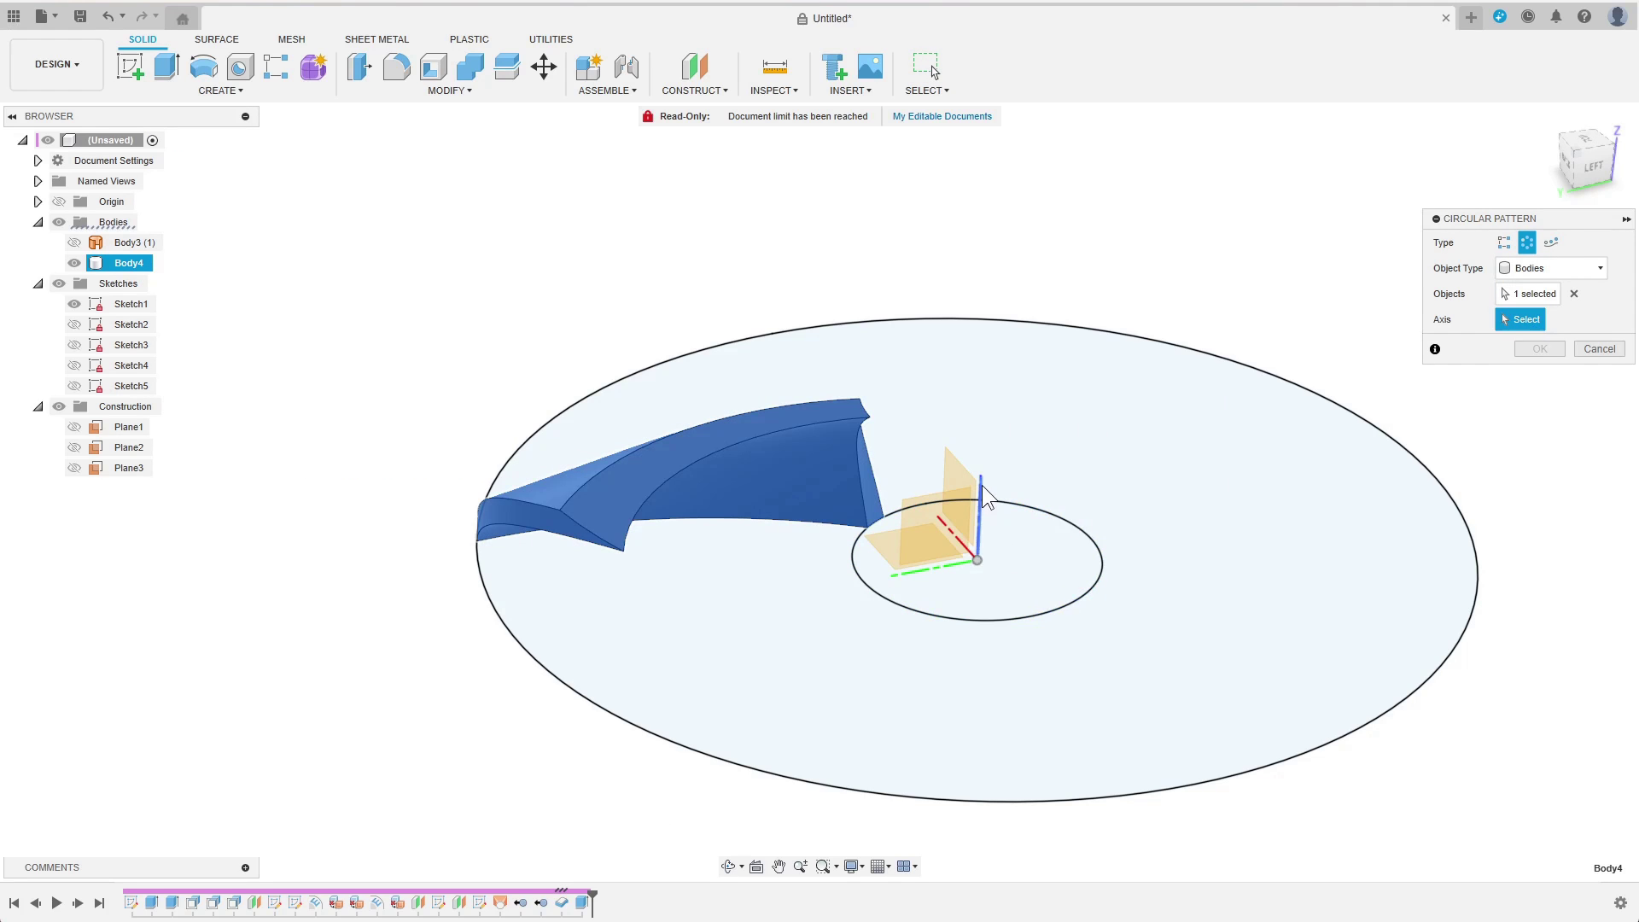
{"action": "left_click", "coordinate": [982, 484]}
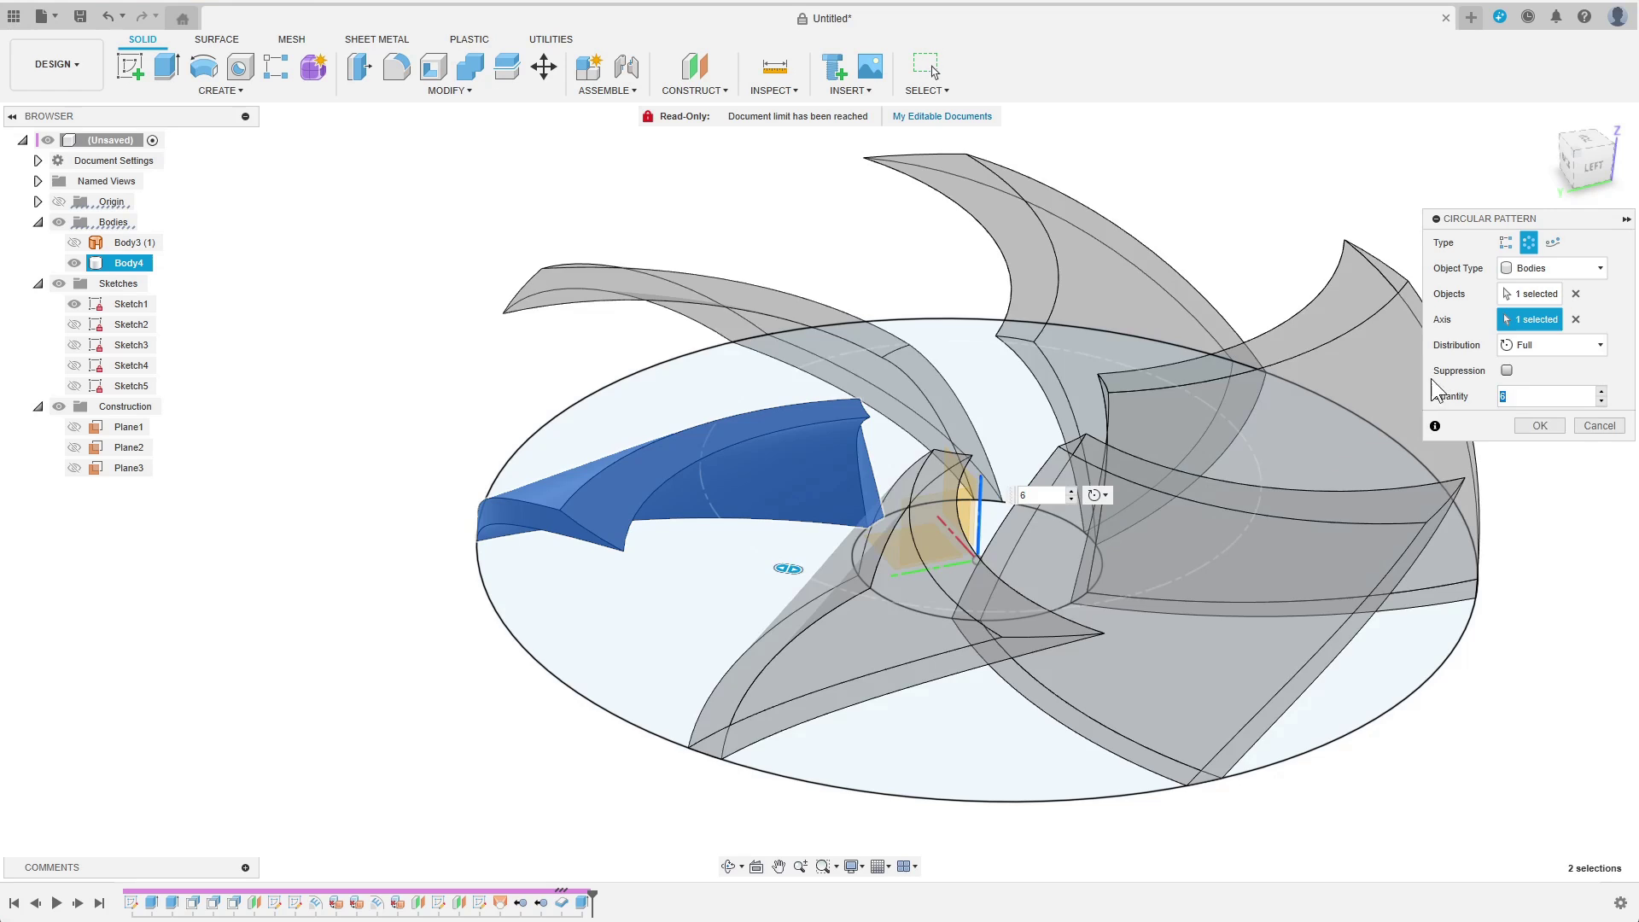
{"action": "left_click", "coordinate": [1536, 425]}
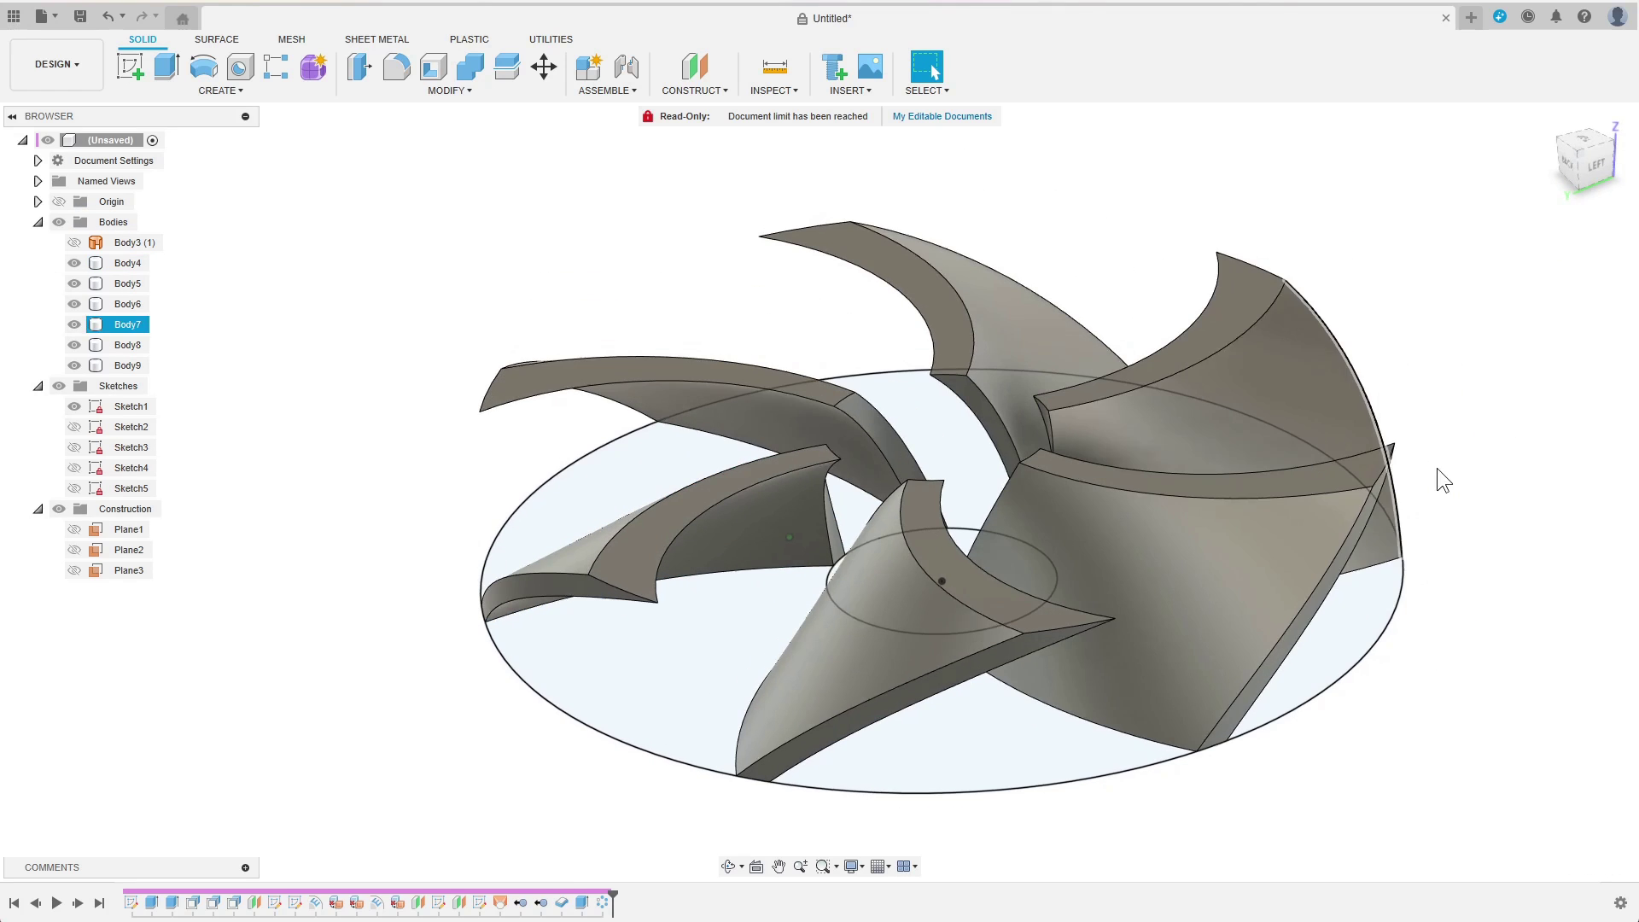
Step: Extrude the inner hub circle 15 mm upward with the Join operation to connect the blades
{"action": "left_click", "coordinate": [166, 66]}
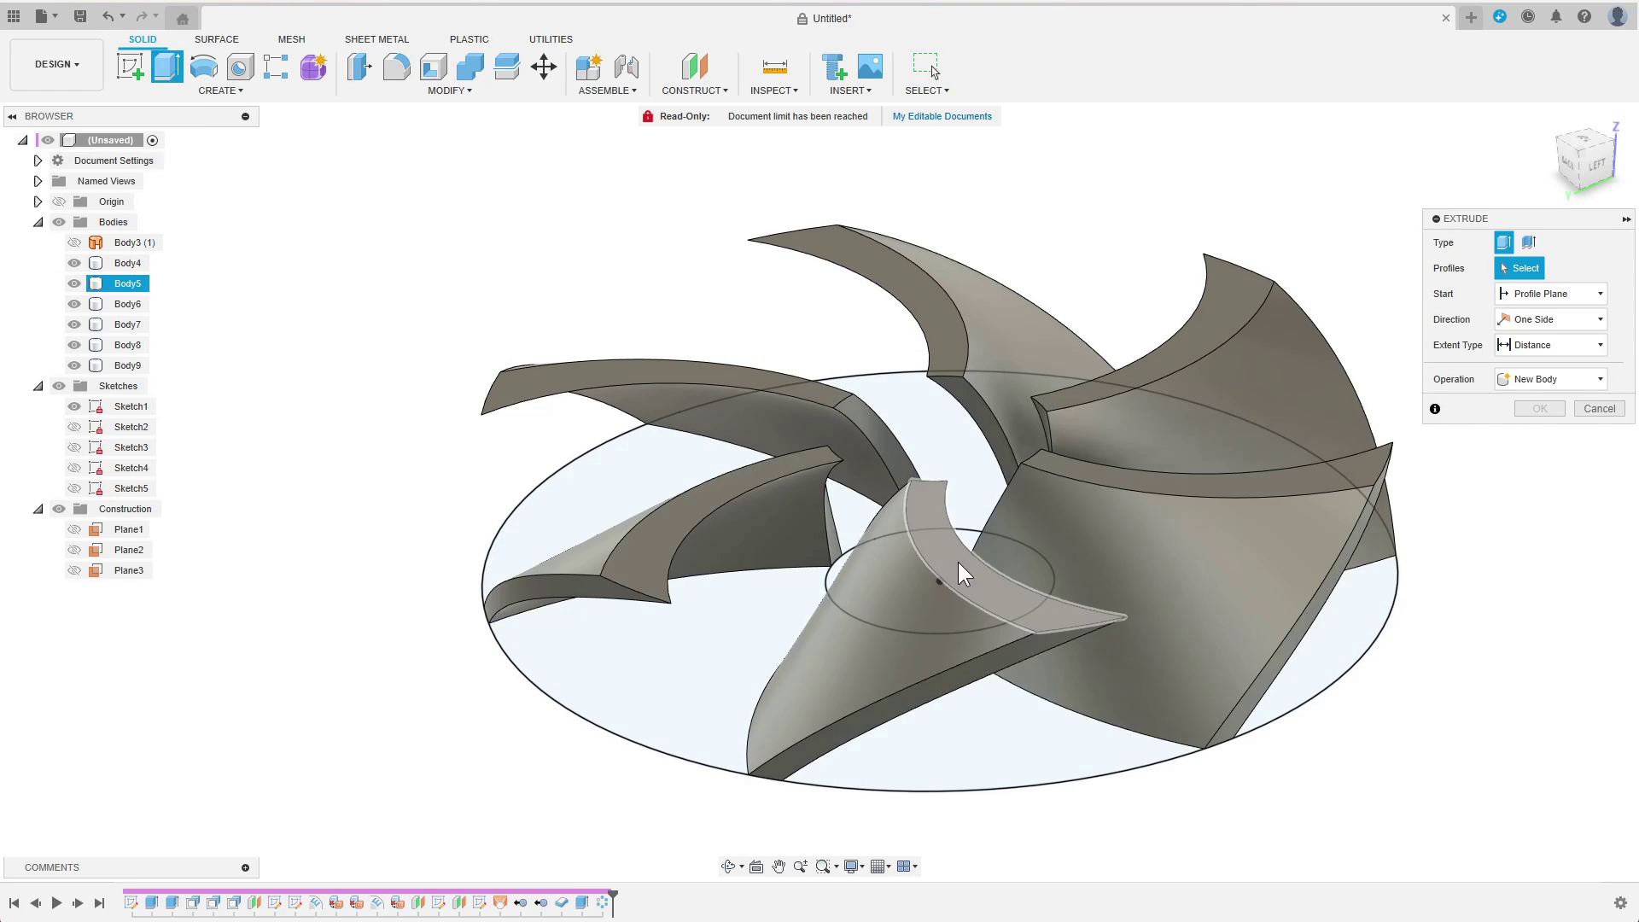
{"action": "middle_click_drag", "start_coordinate": [970, 601], "coordinate": [973, 582], "text": "shift"}
{"action": "left_click", "coordinate": [985, 525]}
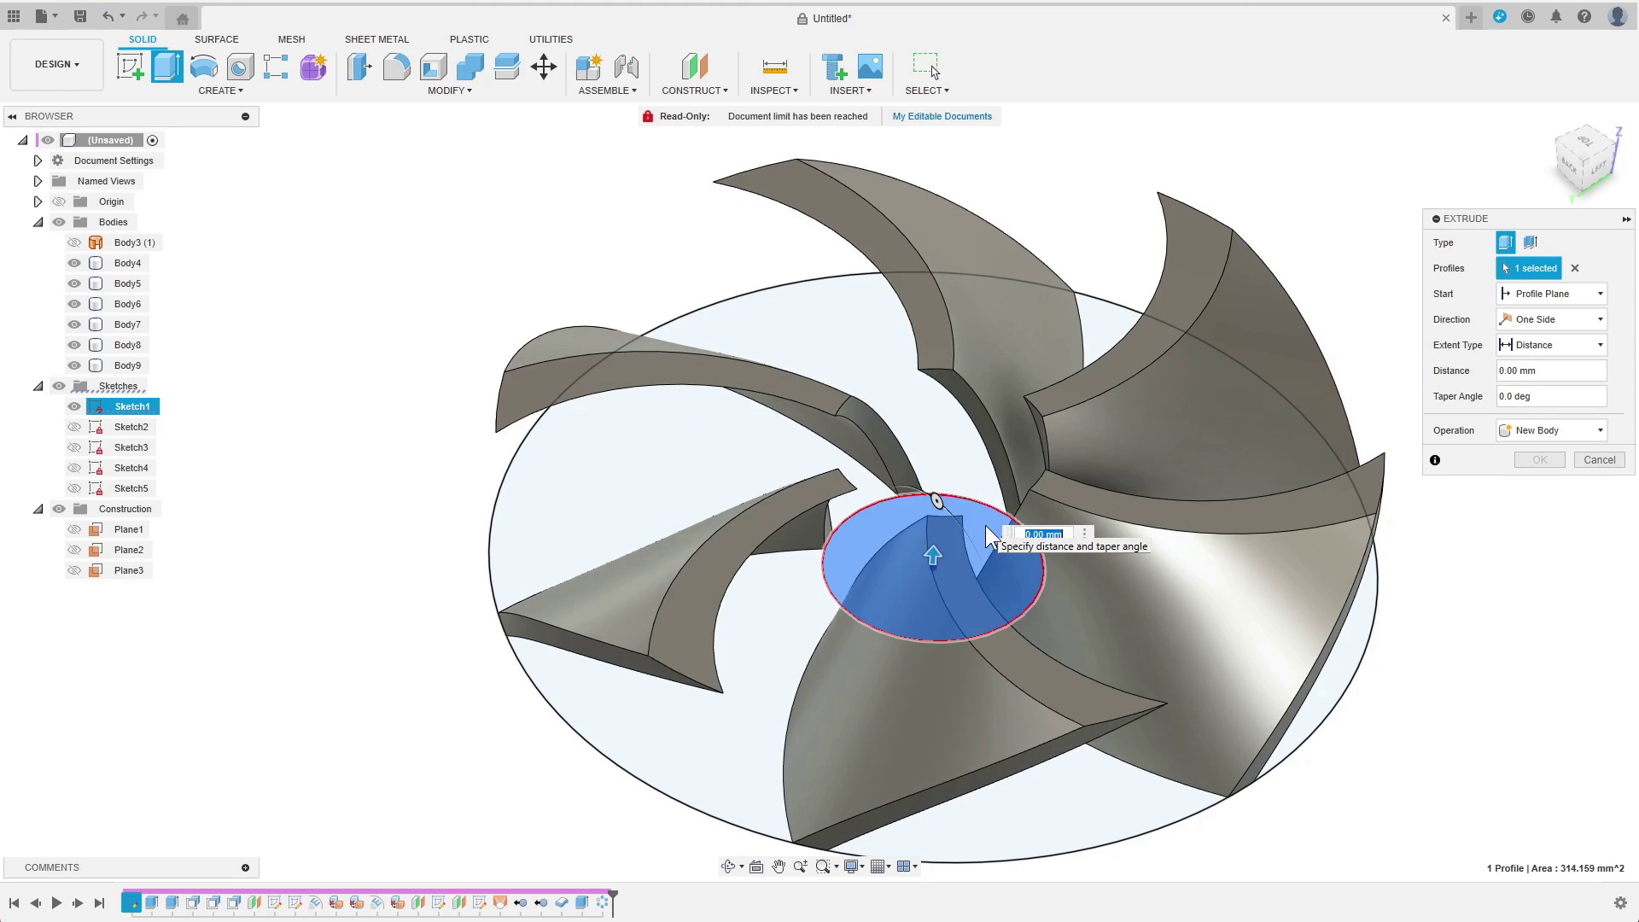
{"action": "middle_click_drag", "start_coordinate": [985, 525], "coordinate": [1022, 474], "text": "shift"}
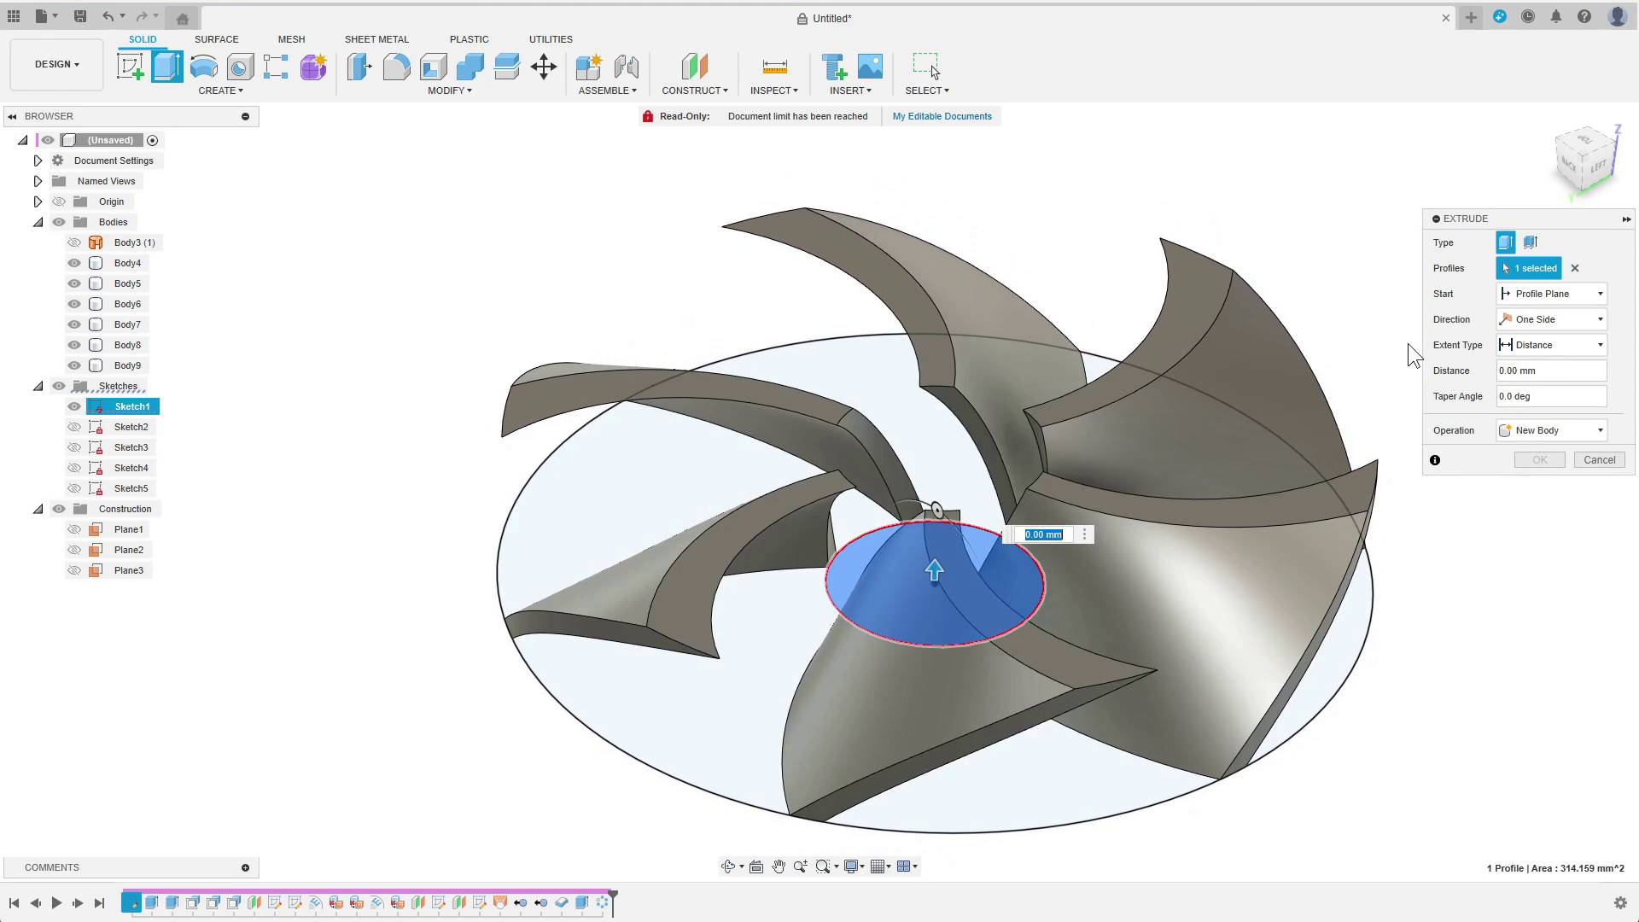
{"action": "type", "text": "15"}
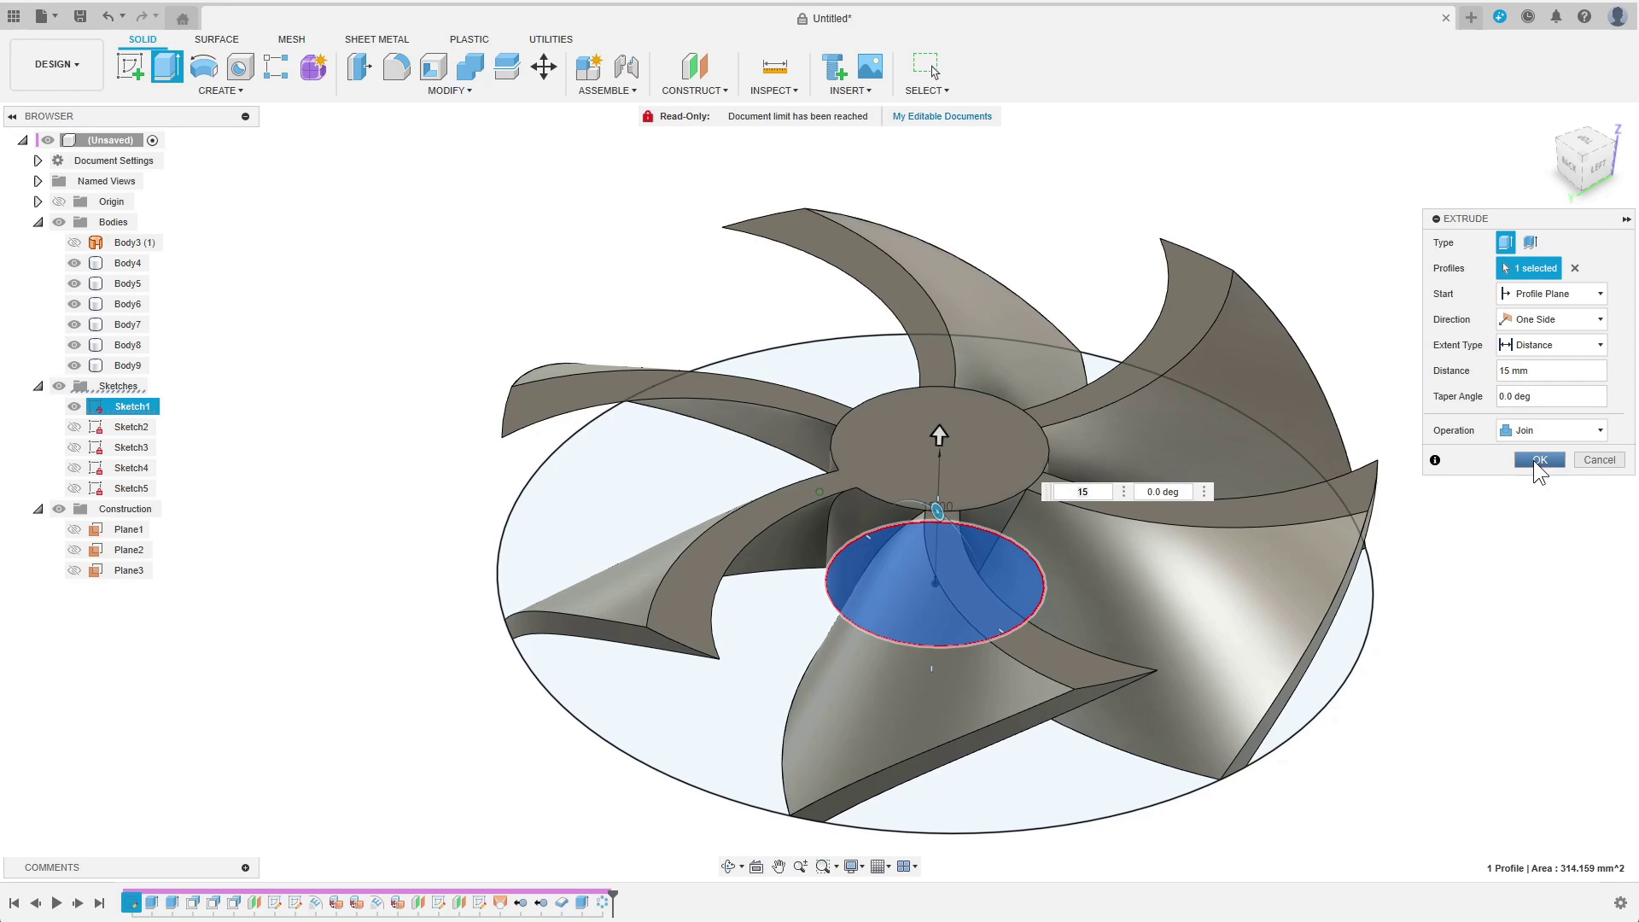
{"action": "left_click", "coordinate": [1538, 459]}
Step: Hide Sketch1 and collapse the Bodies, Sketches and Construction folders in the browser
{"action": "left_click", "coordinate": [74, 304]}
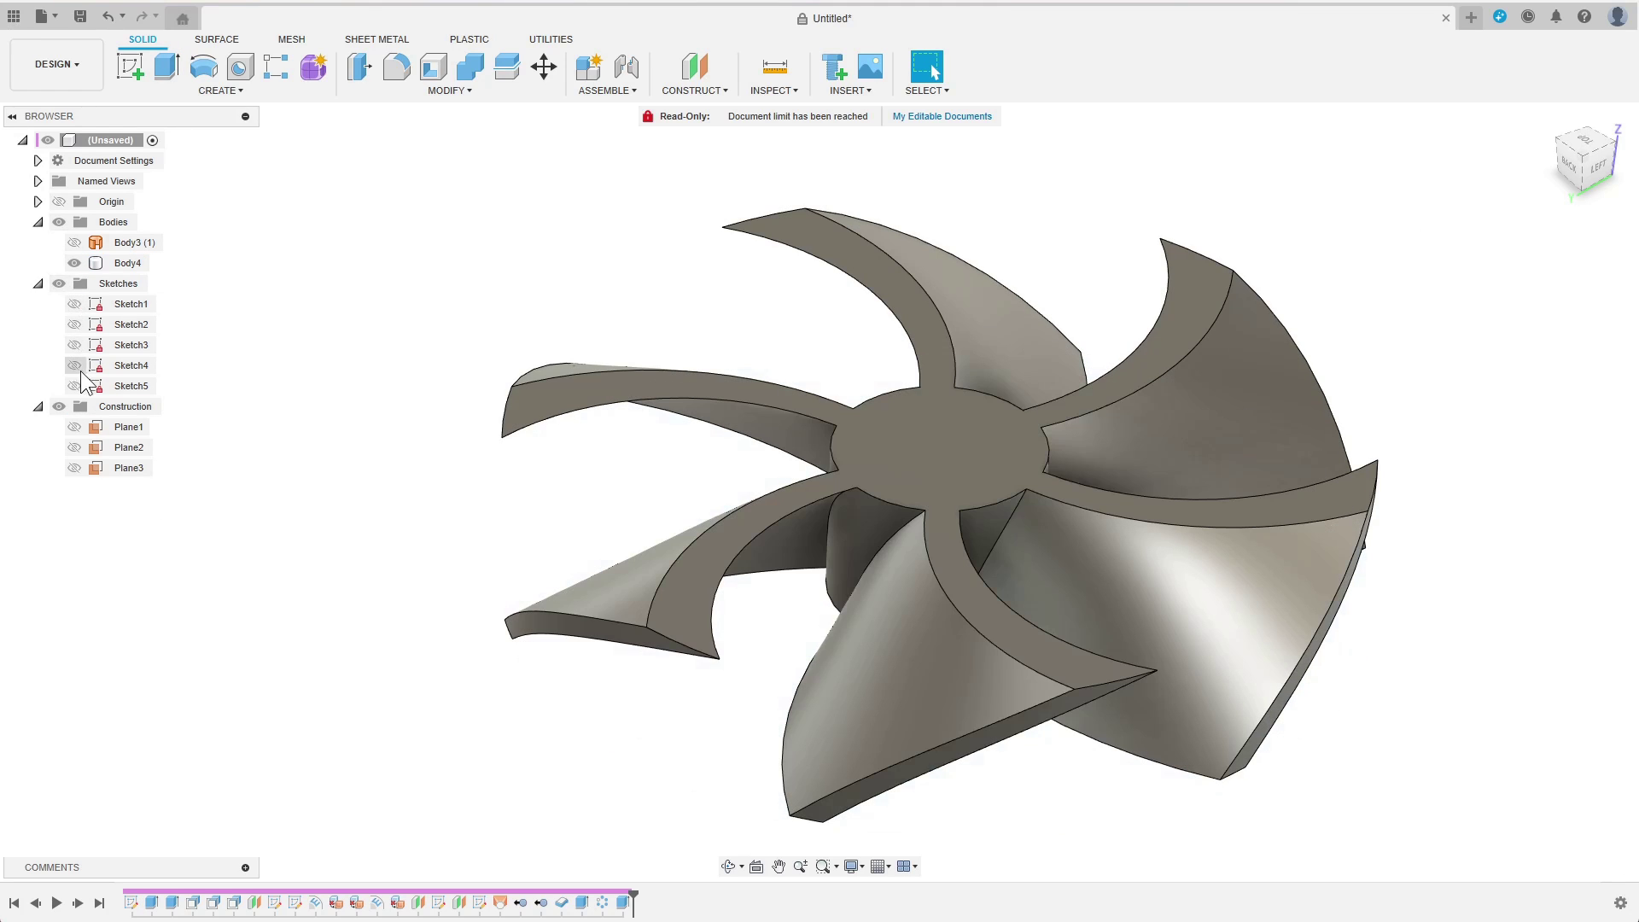
{"action": "left_click", "coordinate": [37, 222]}
{"action": "left_click", "coordinate": [38, 243]}
{"action": "left_click", "coordinate": [37, 263]}
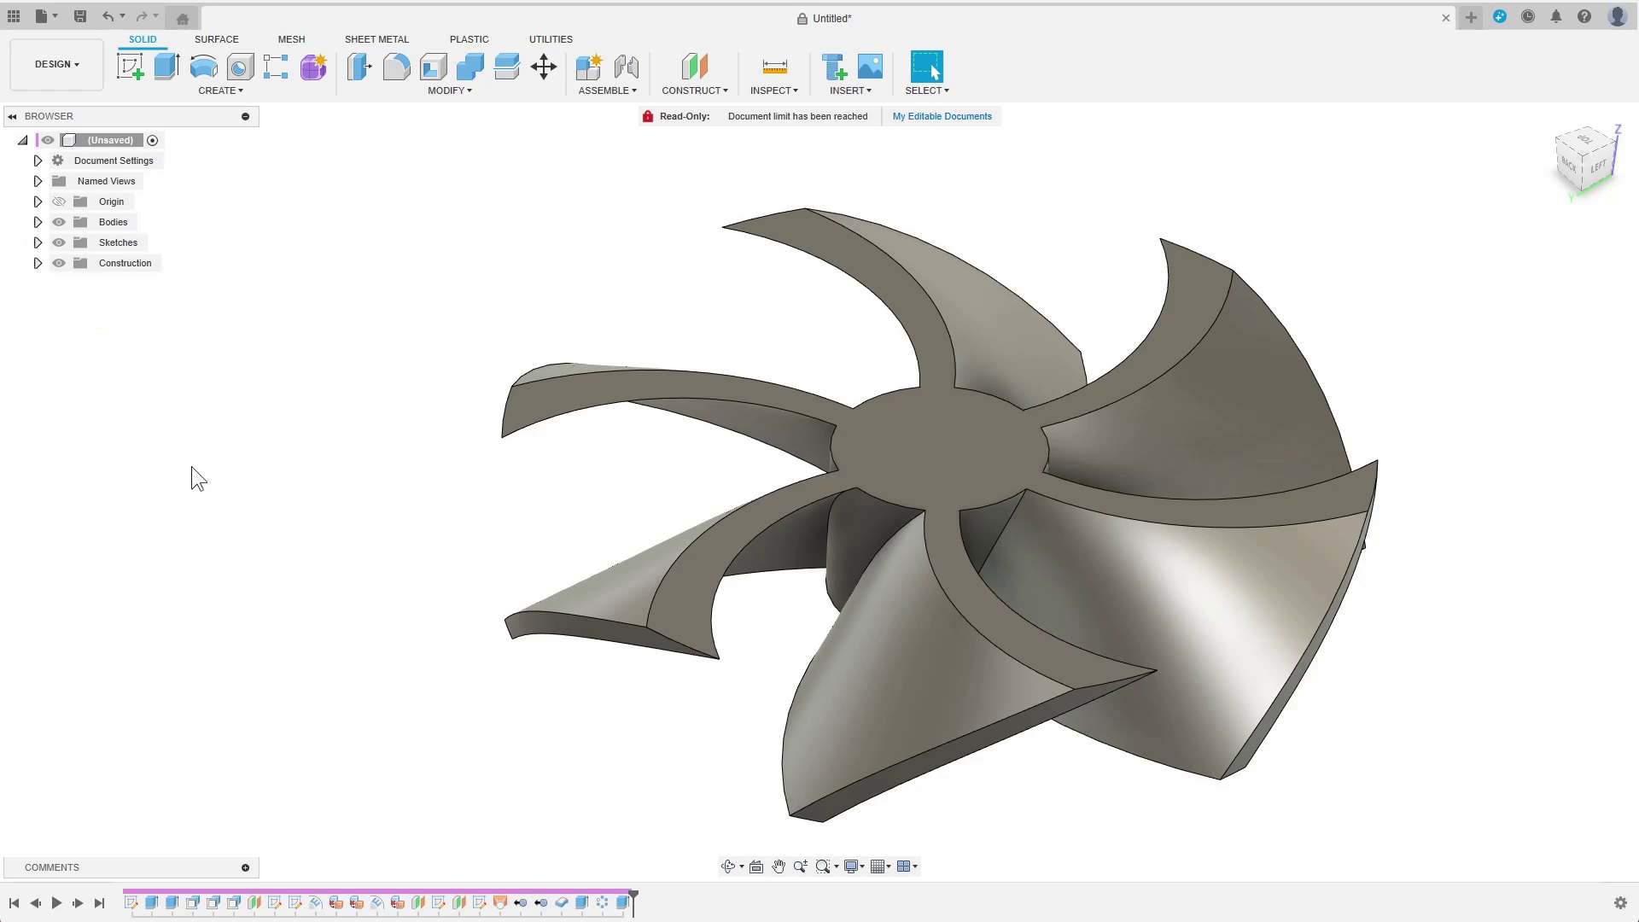